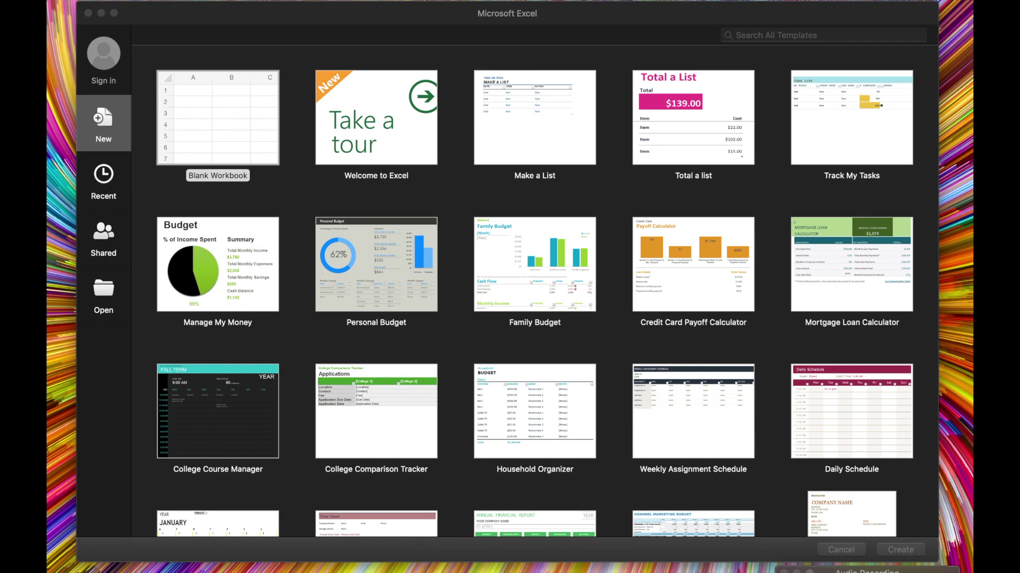
- Create a blank workbook and set the width of all its columns to 2.2
{"action": "left_click", "coordinate": [236, 143]}
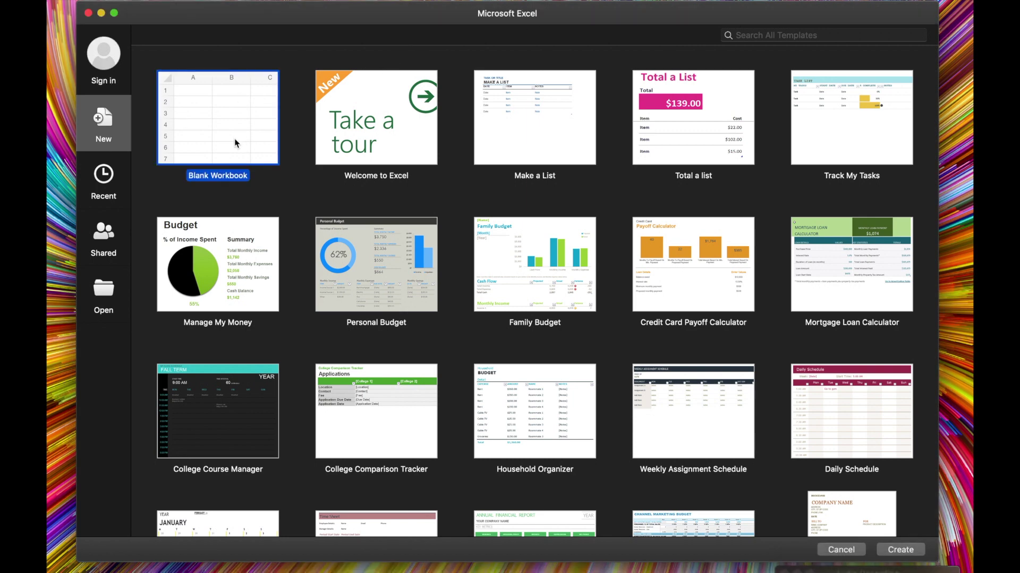
{"action": "left_click", "coordinate": [911, 552]}
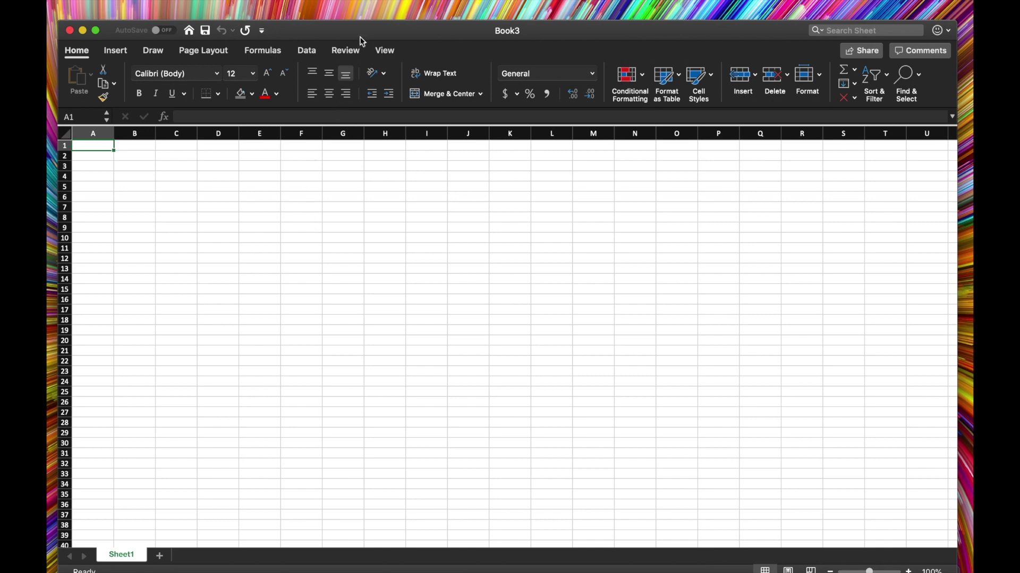
{"action": "left_click", "coordinate": [65, 123]}
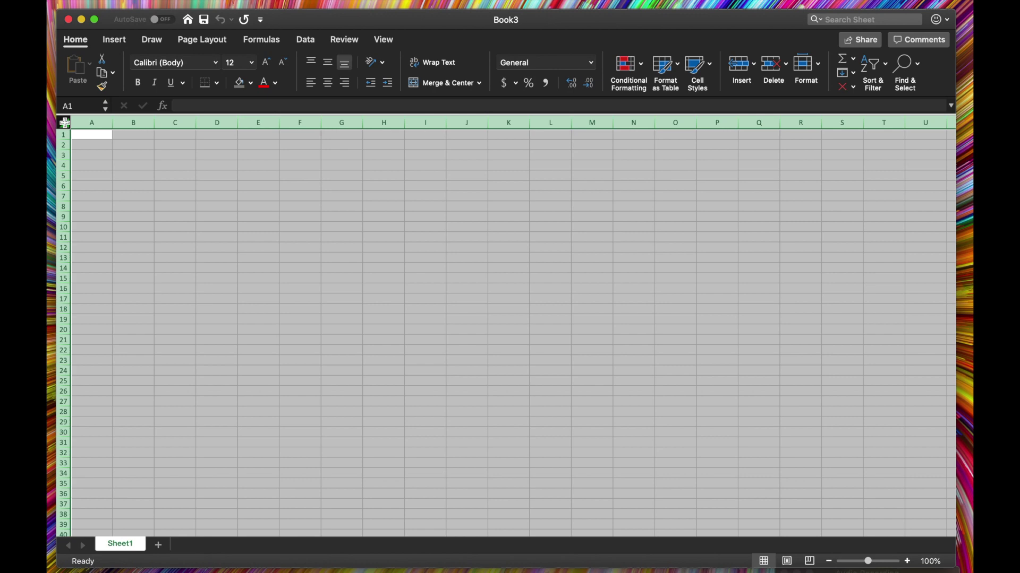
{"action": "right_click", "coordinate": [115, 123]}
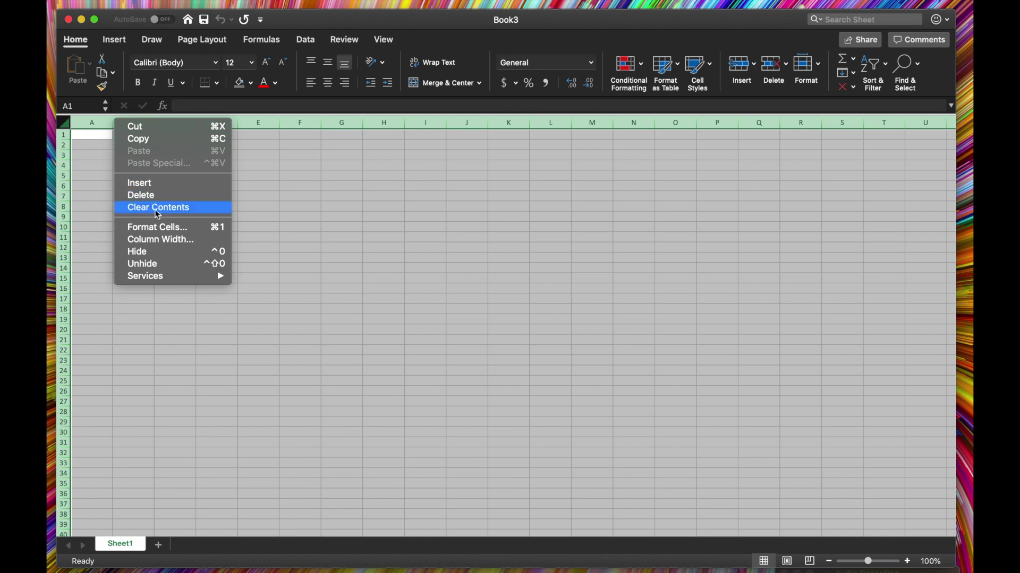
{"action": "left_click", "coordinate": [162, 240]}
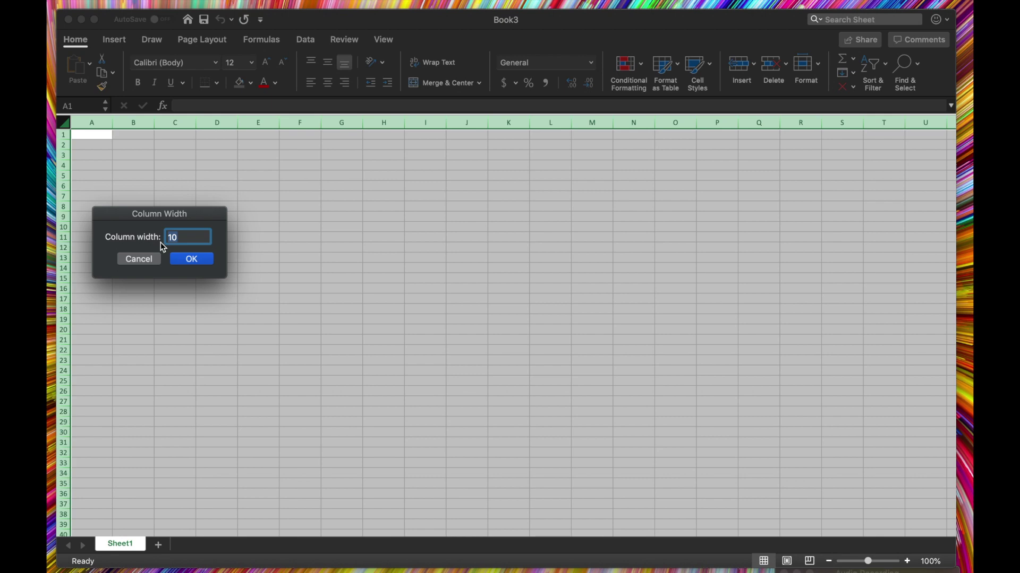
{"action": "type", "text": "2.2"}
{"action": "key", "text": "Return"}
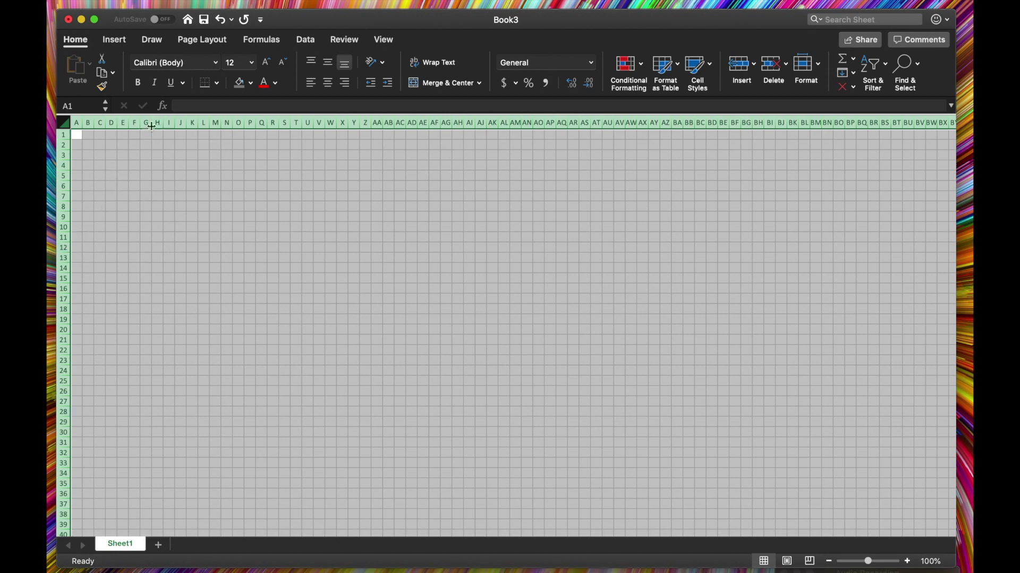
- Check the row height and column width applied to the whole sheet
{"action": "right_click", "coordinate": [64, 210]}
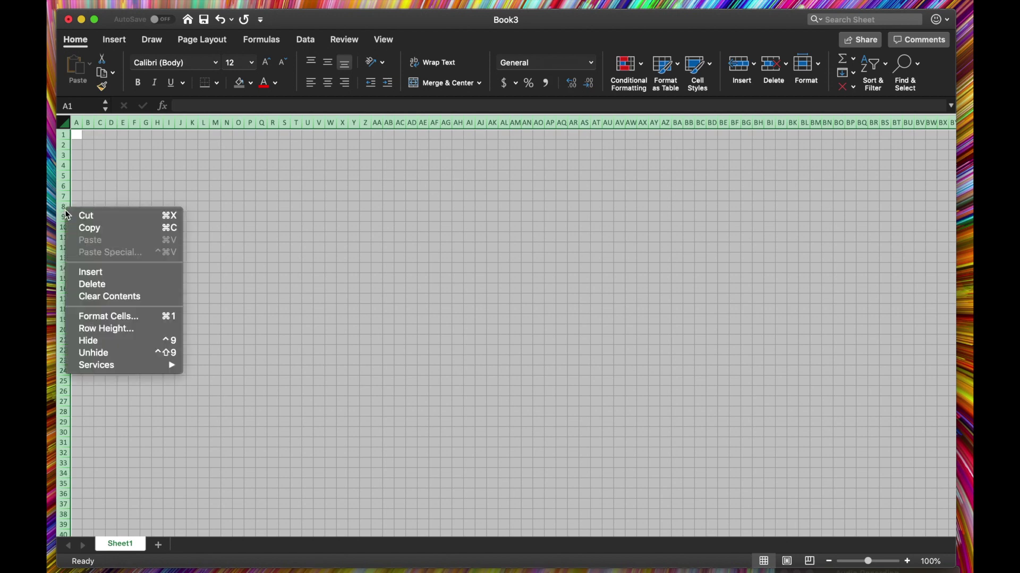
{"action": "left_click", "coordinate": [107, 329]}
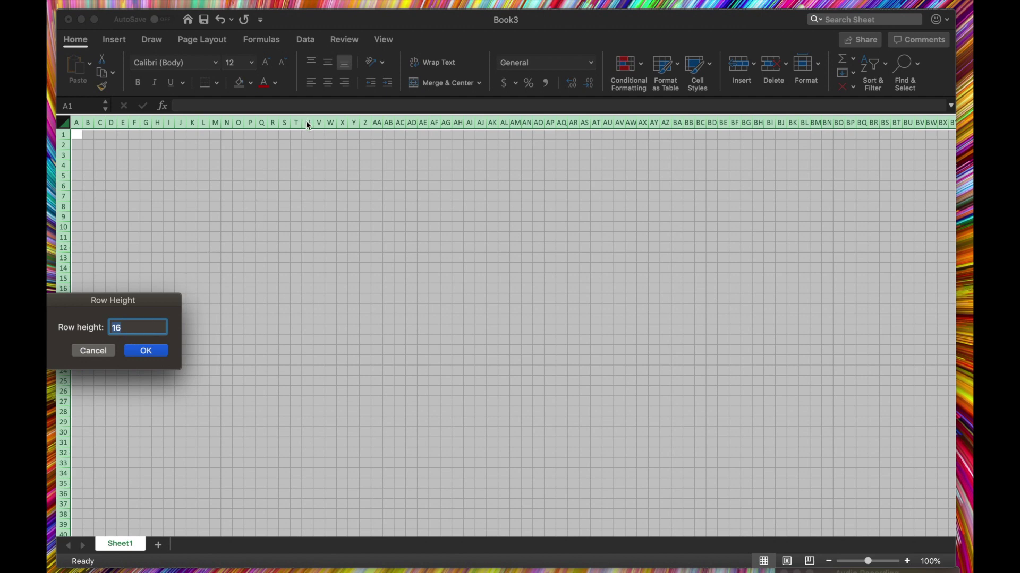
{"action": "left_click", "coordinate": [101, 351]}
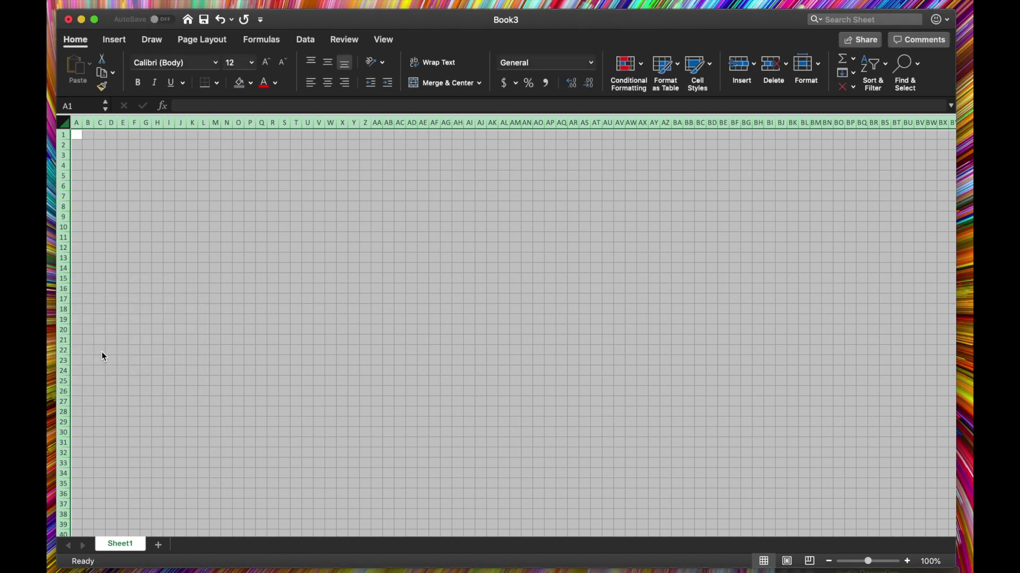
{"action": "right_click", "coordinate": [81, 125]}
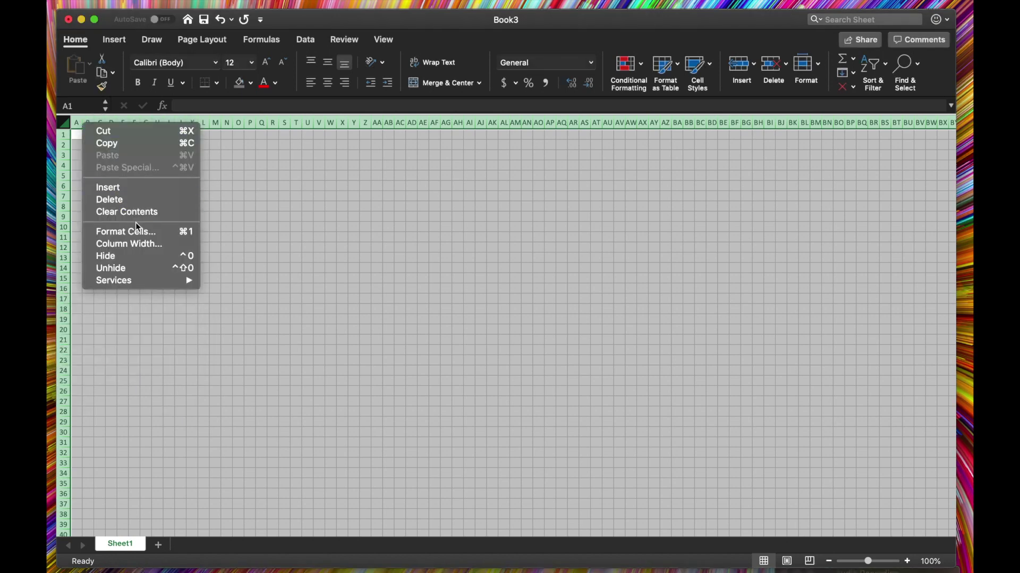
{"action": "left_click", "coordinate": [133, 243]}
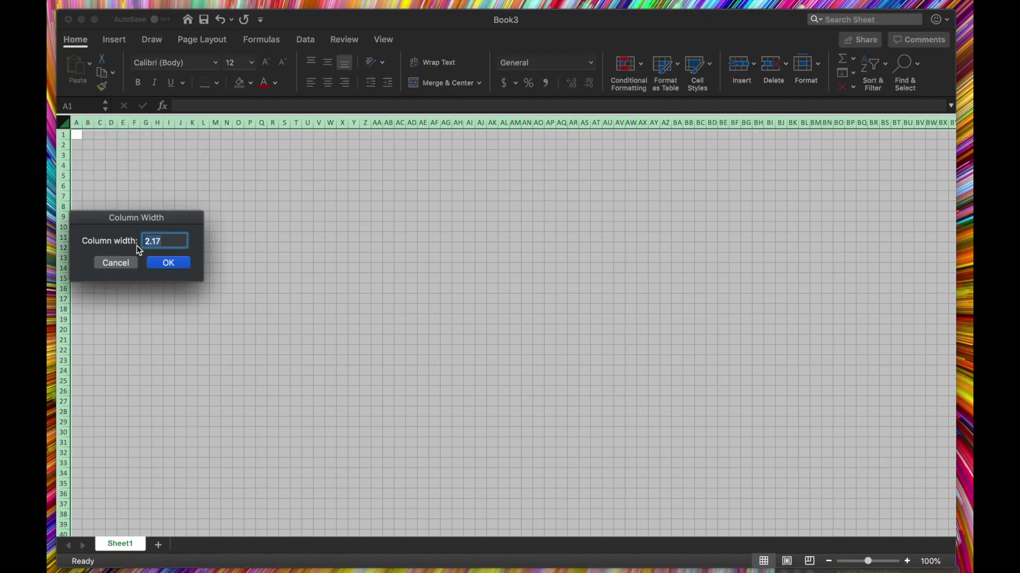
{"action": "left_click", "coordinate": [167, 263]}
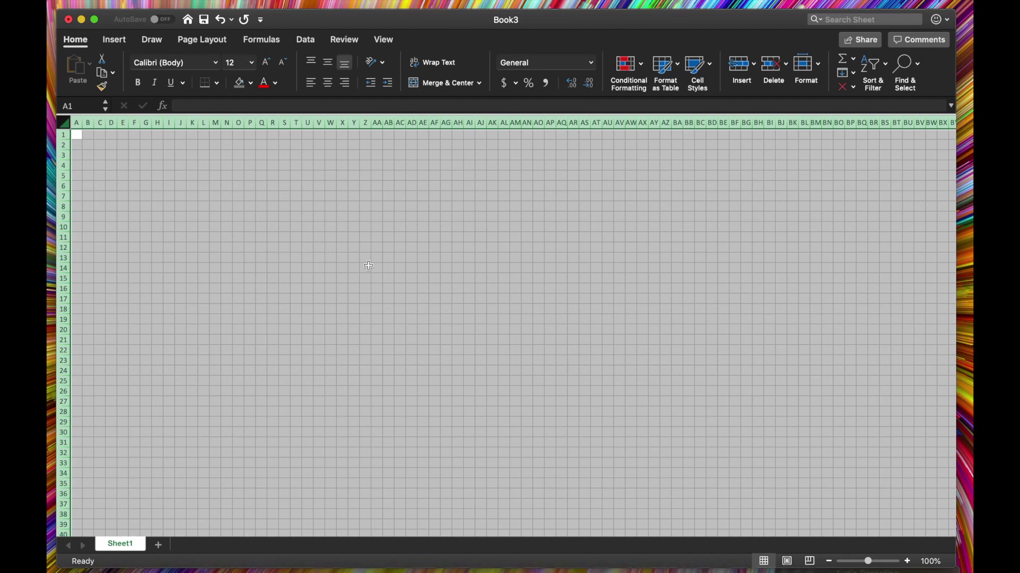
{"action": "left_click", "coordinate": [380, 294]}
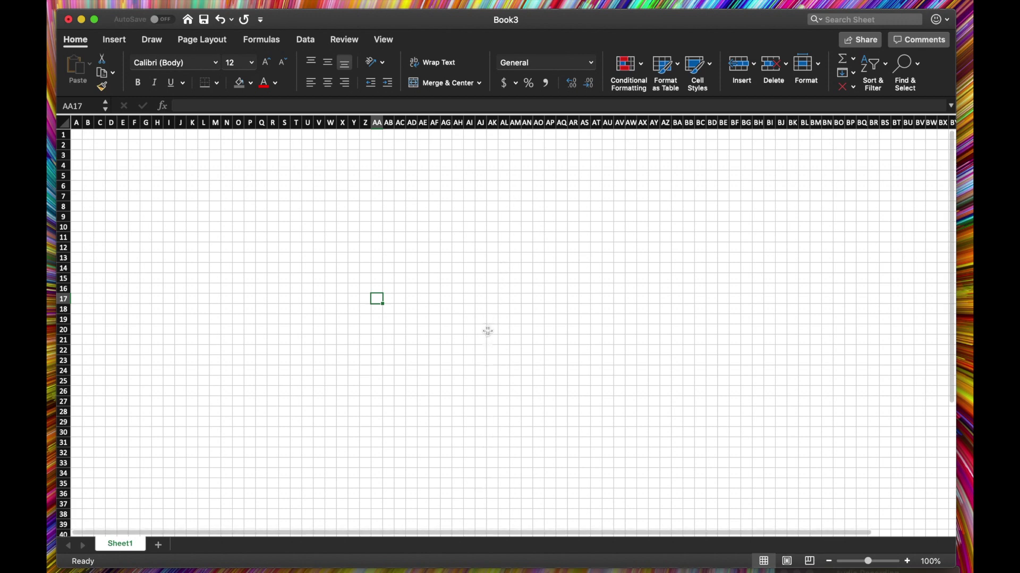
- Enter the row numbers 1 to 5 going upward from cell AJ39 to AJ35
{"action": "left_click", "coordinate": [481, 526]}
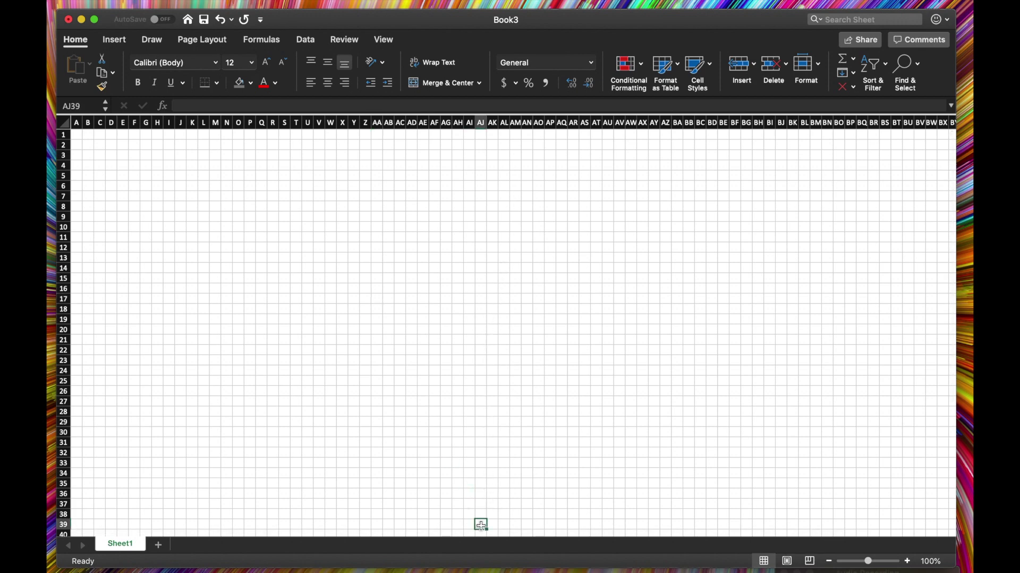
{"action": "type", "text": "1"}
{"action": "key", "text": "shift+Return"}
{"action": "type", "text": "2"}
{"action": "key", "text": "shift+Return"}
{"action": "type", "text": "3"}
{"action": "key", "text": "shift+Return"}
{"action": "type", "text": "4"}
{"action": "key", "text": "shift+Return"}
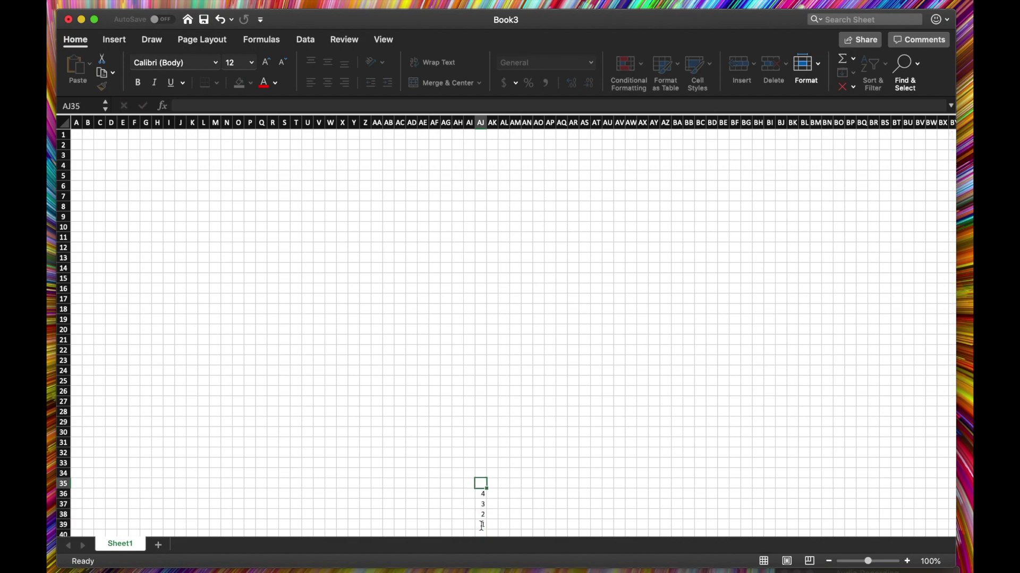
{"action": "type", "text": "5"}
{"action": "key", "text": "shift+Return"}
- Extend the row number series in column AJ upward to 28 in cell AJ12
{"action": "scroll", "coordinate": [489, 469], "scroll_direction": "down", "scroll_amount": 2}
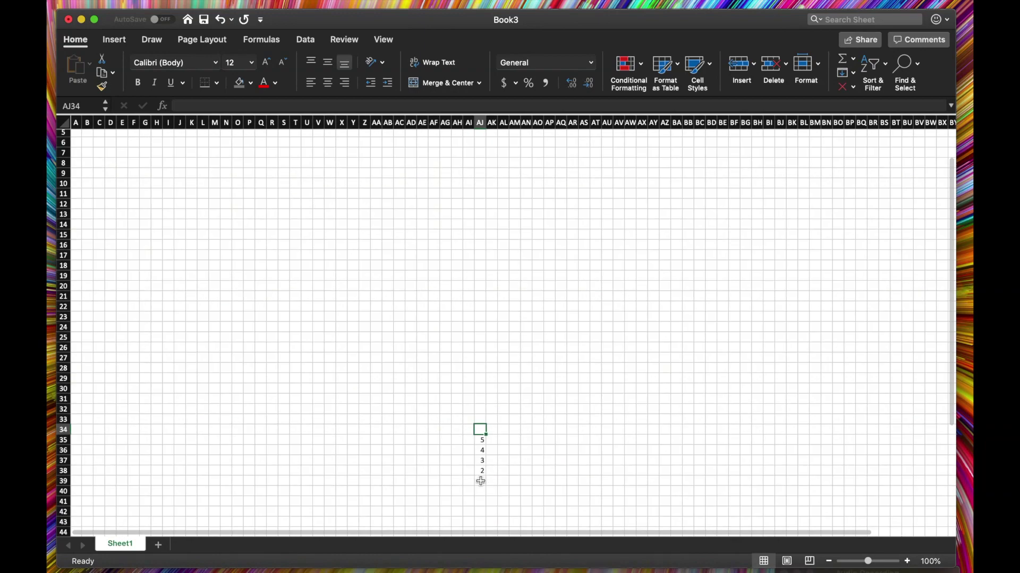
{"action": "right_click", "coordinate": [480, 479]}
{"action": "left_click", "coordinate": [462, 468]}
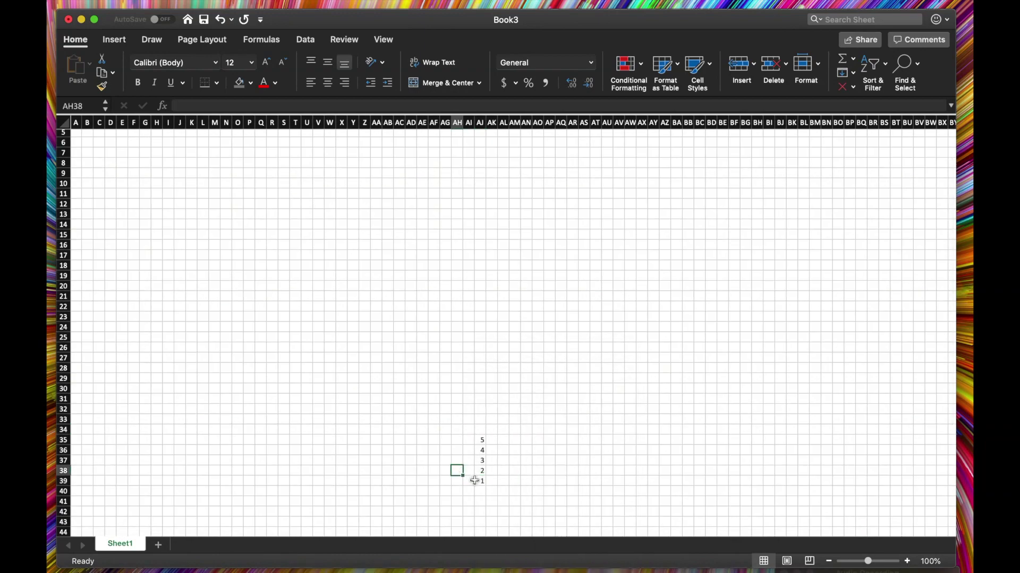
{"action": "left_click_drag", "start_coordinate": [479, 479], "coordinate": [481, 440]}
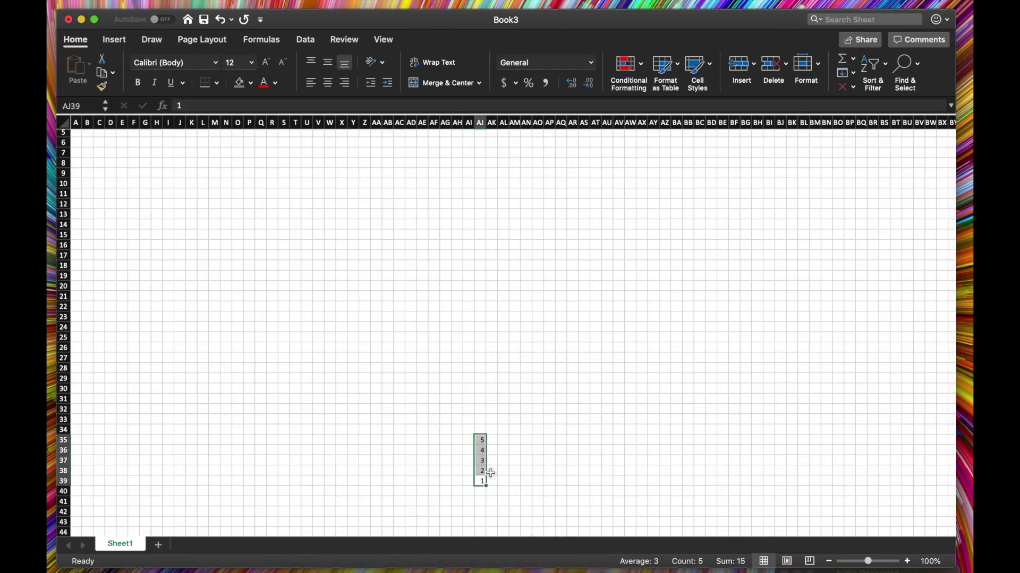
{"action": "left_click_drag", "start_coordinate": [487, 487], "coordinate": [484, 202]}
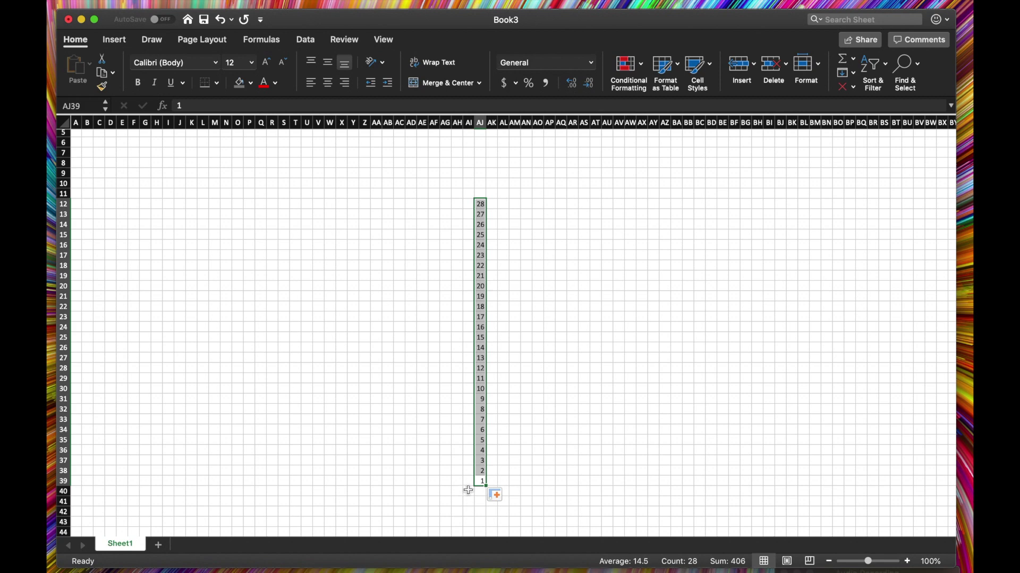
- Enter the stitch numbers 1 to 4 going leftward from cell AI40 to AF40
{"action": "left_click", "coordinate": [468, 492]}
{"action": "type", "text": "1"}
{"action": "key", "text": "Left"}
{"action": "type", "text": "2"}
{"action": "key", "text": "Left"}
{"action": "type", "text": "3"}
{"action": "key", "text": "Left"}
{"action": "type", "text": "4"}
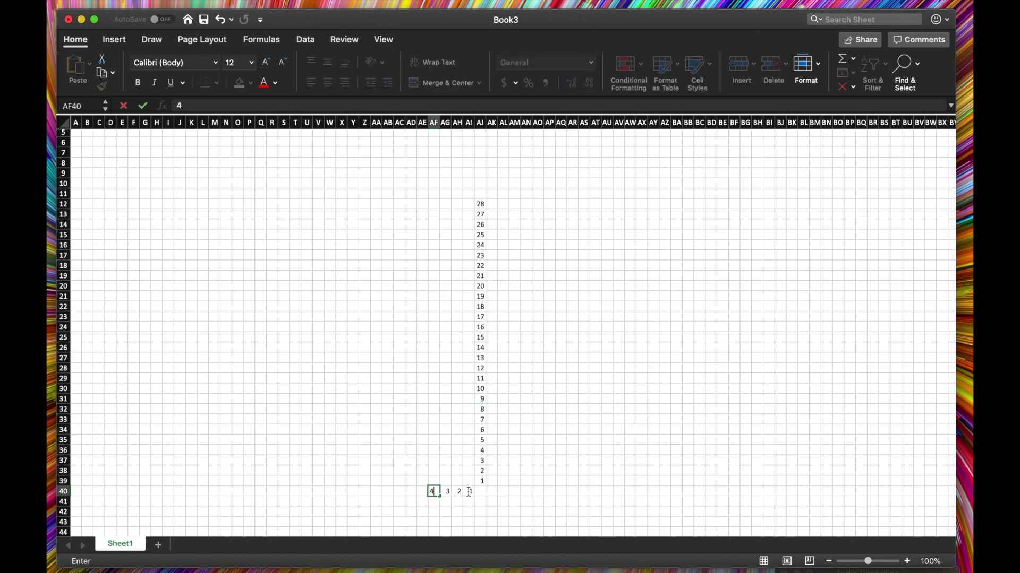
- Extend the stitch number series in row 40 leftward to 20 in cell P40
{"action": "left_click", "coordinate": [458, 491]}
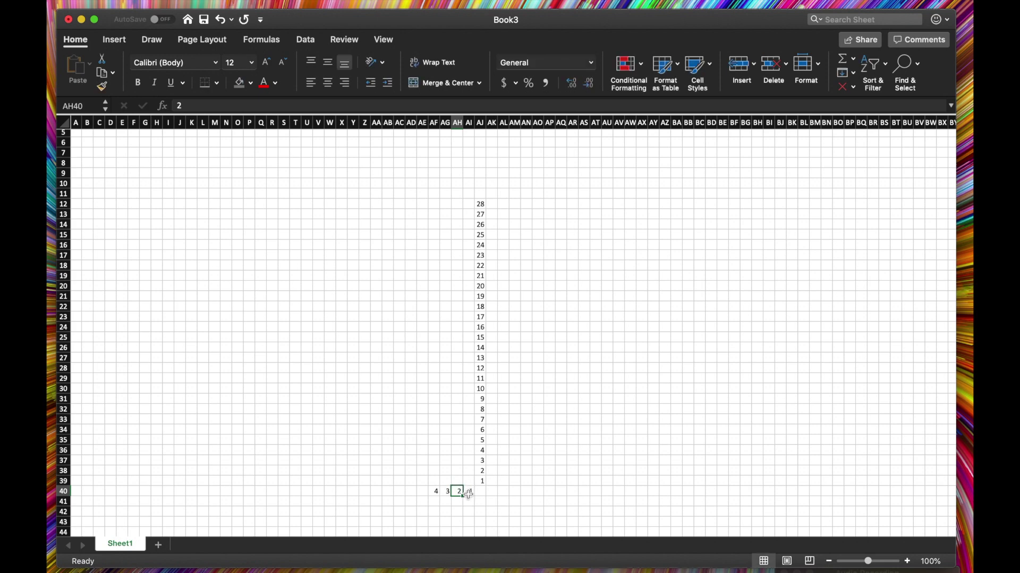
{"action": "left_click_drag", "start_coordinate": [467, 494], "coordinate": [435, 493]}
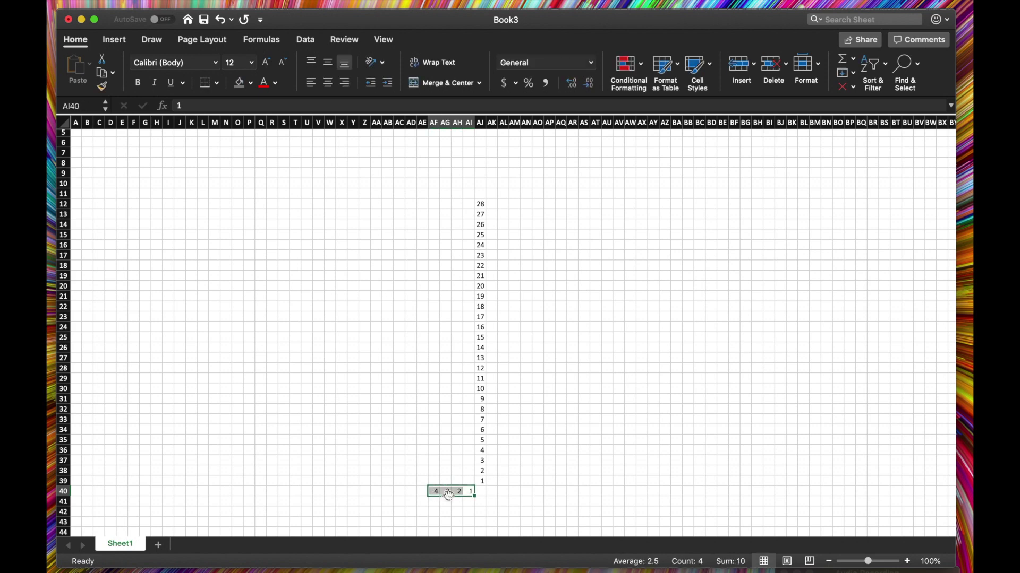
{"action": "left_click_drag", "start_coordinate": [445, 496], "coordinate": [244, 494]}
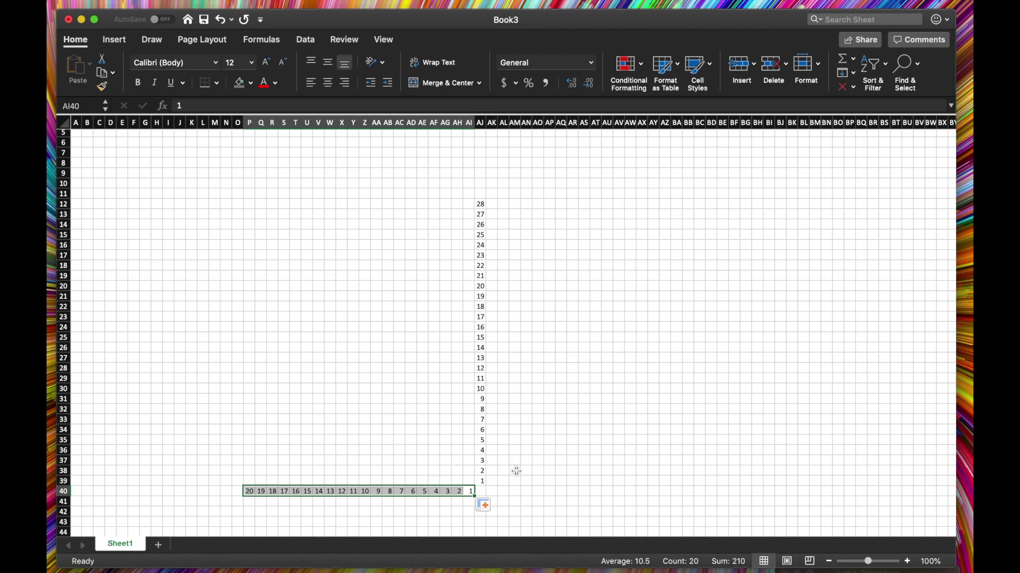
{"action": "left_click", "coordinate": [497, 503]}
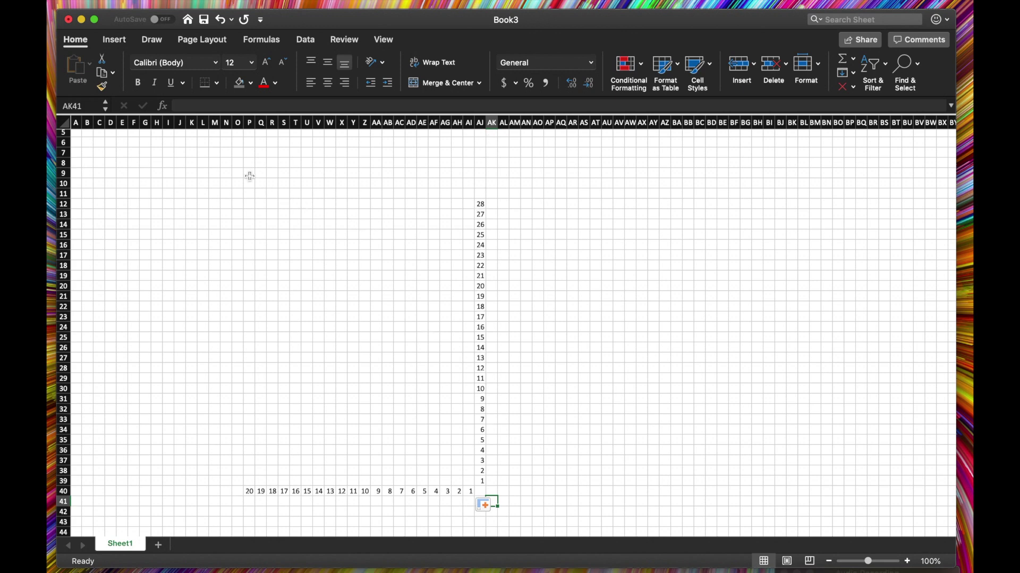
- Enter the title "Cable Chart" in cell N6 and the subtitle "In the round" in N7
{"action": "left_click", "coordinate": [226, 143]}
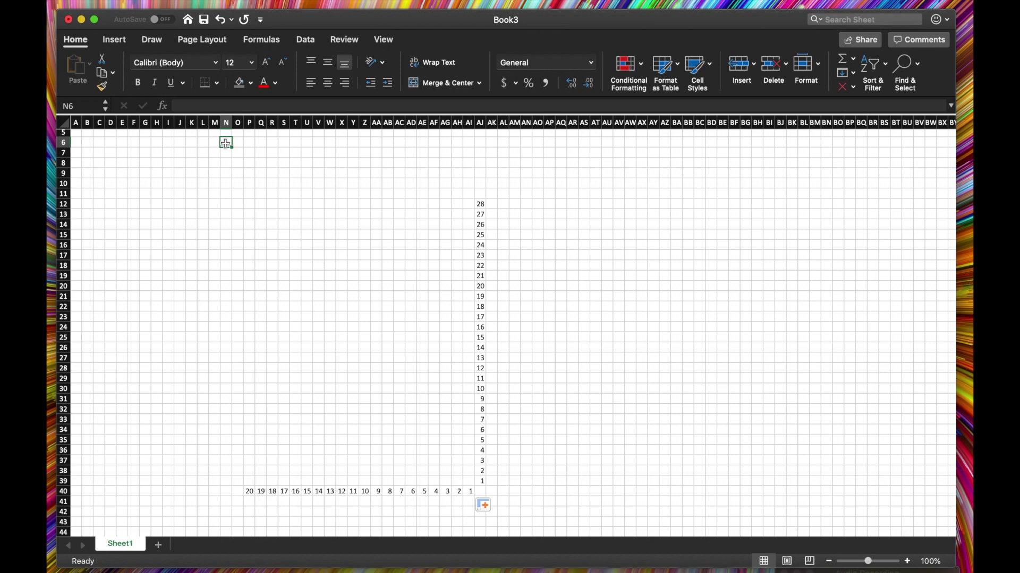
{"action": "double_click", "coordinate": [226, 143]}
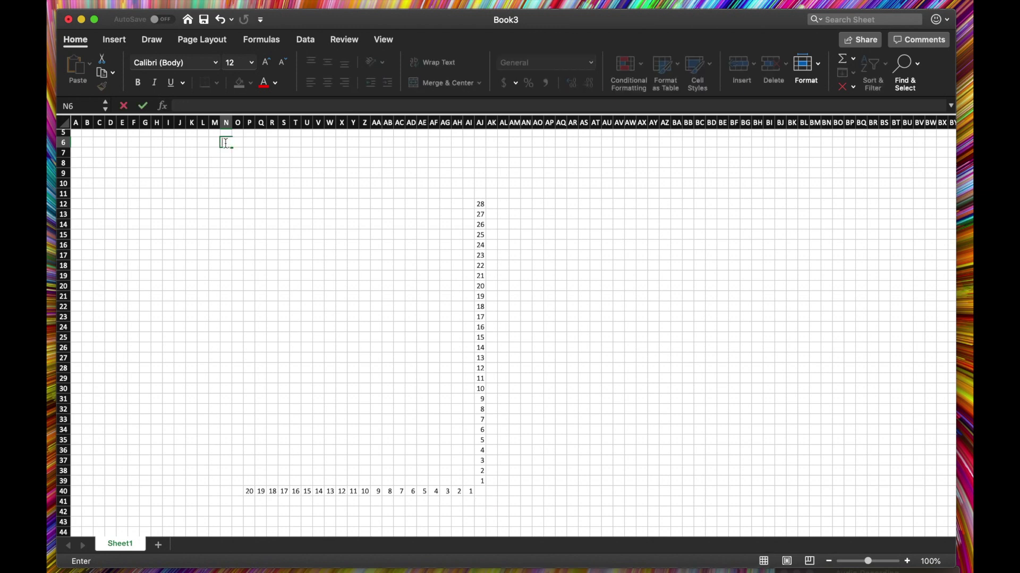
{"action": "type", "text": "Cable Chart"}
{"action": "key", "text": "Return"}
{"action": "type", "text": "In the round"}
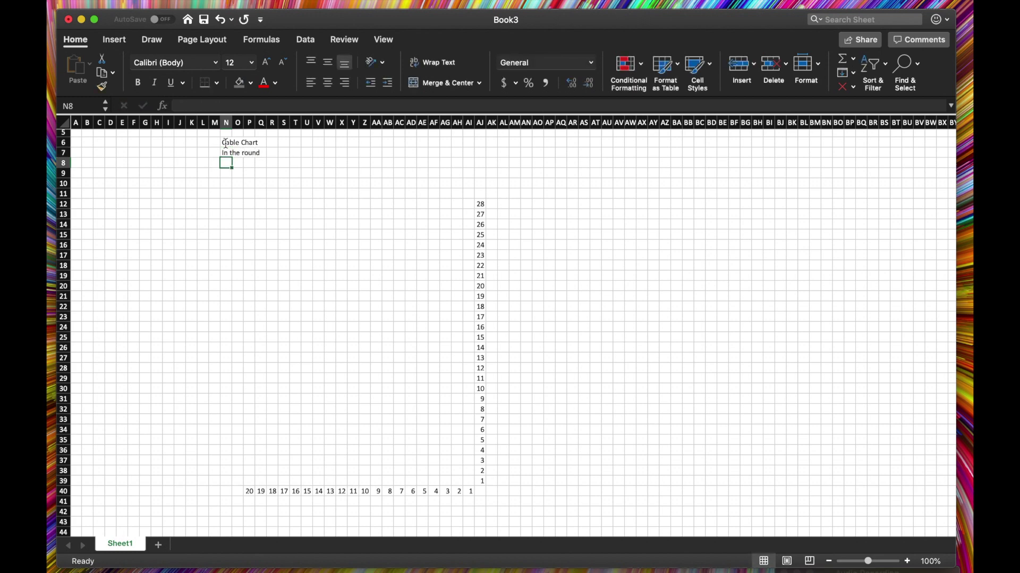
- Add a legend entry with outside borders on cell N8 and the label "Knit" in O8
{"action": "left_click", "coordinate": [216, 83]}
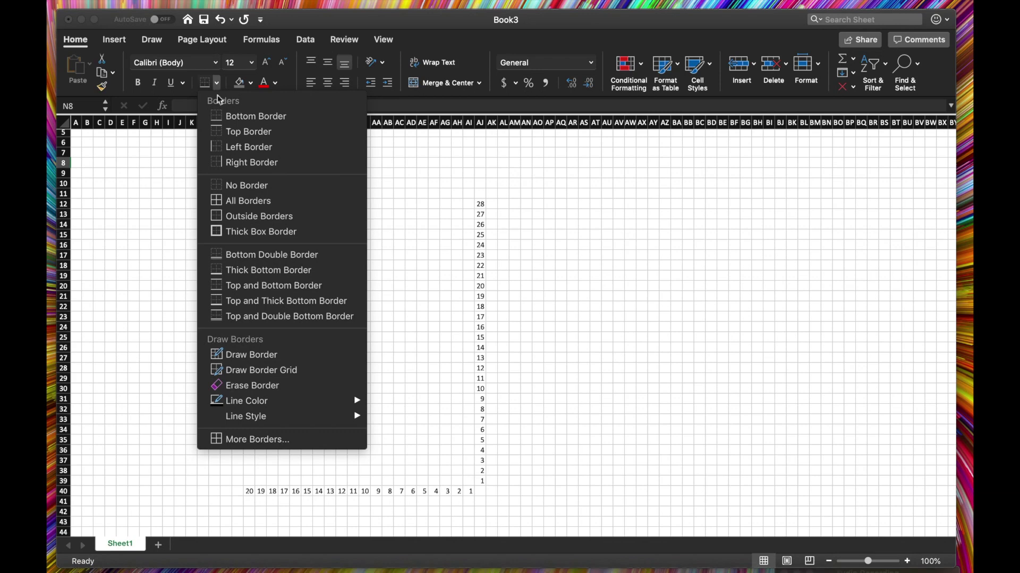
{"action": "left_click", "coordinate": [247, 217]}
{"action": "key", "text": "Right"}
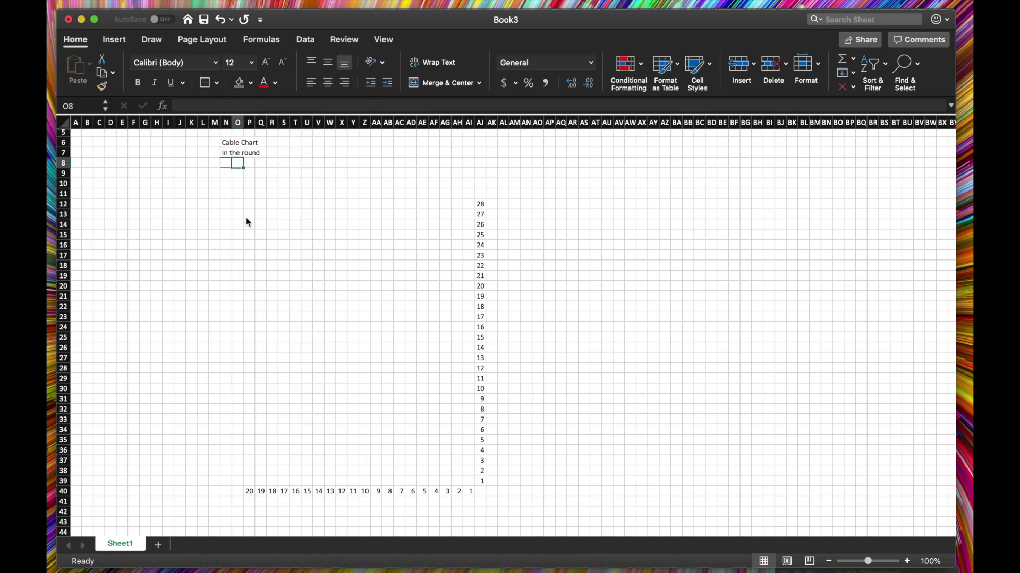
{"action": "type", "text": "Knit"}
{"action": "key", "text": "Return"}
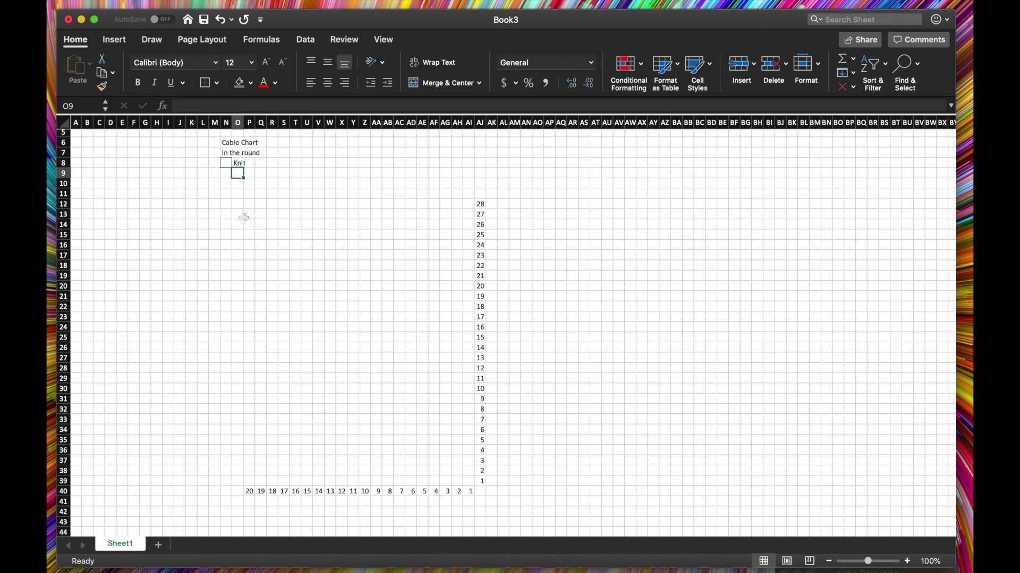
- Add a legend entry with a gray fill in cell N9 and the label "Purl" in O9
{"action": "left_click", "coordinate": [224, 175]}
{"action": "left_click", "coordinate": [239, 84]}
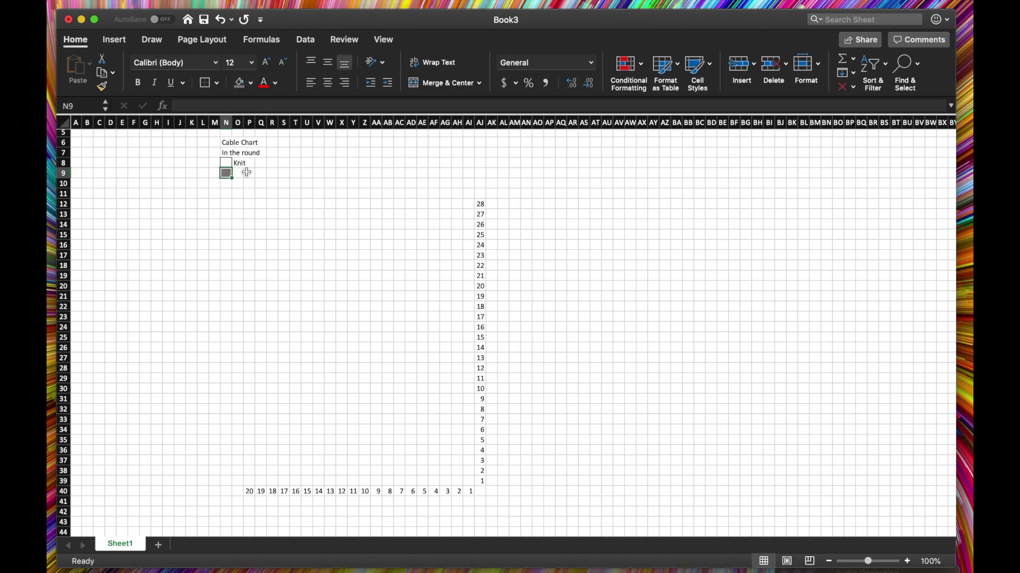
{"action": "left_click", "coordinate": [243, 173]}
{"action": "type", "text": "Purl"}
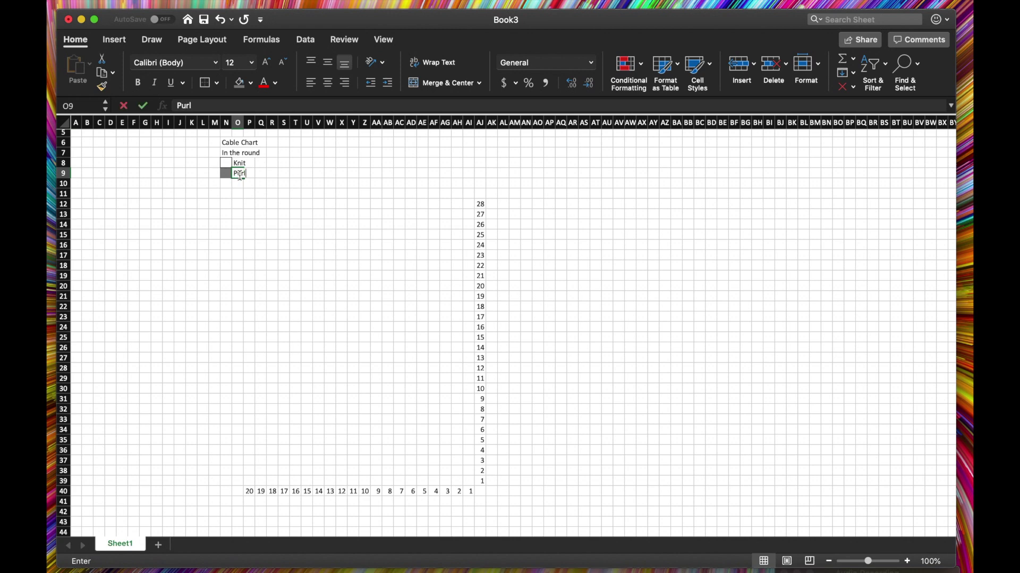
{"action": "left_click", "coordinate": [295, 204]}
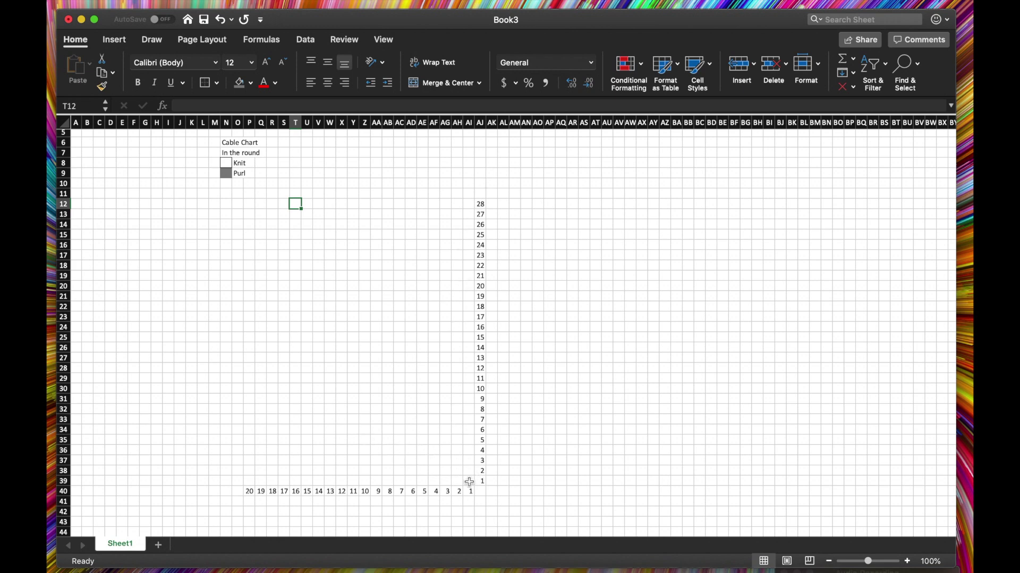
- Apply All Borders to the chart grid in cells P12:AI39, inside the row and stitch numbers
{"action": "mouse_move", "coordinate": [469, 482]}
{"action": "left_mouse_down"}
{"action": "mouse_move", "coordinate": [412, 393]}
{"action": "mouse_move", "coordinate": [289, 271]}
{"action": "mouse_move", "coordinate": [251, 206]}
{"action": "mouse_move", "coordinate": [237, 205]}
{"action": "mouse_move", "coordinate": [249, 205]}
{"action": "left_mouse_up"}
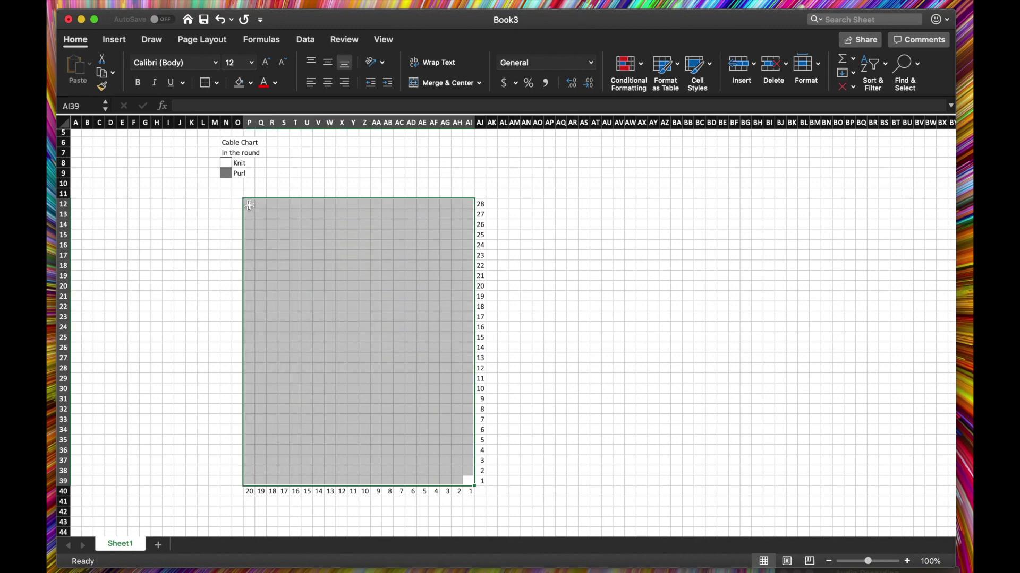
{"action": "left_click", "coordinate": [217, 87]}
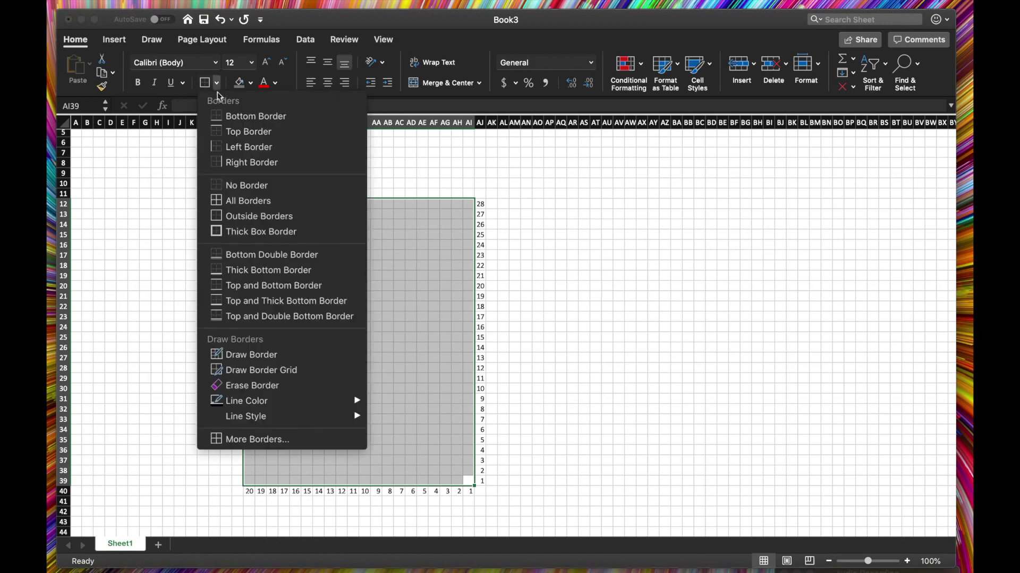
{"action": "left_click", "coordinate": [254, 207]}
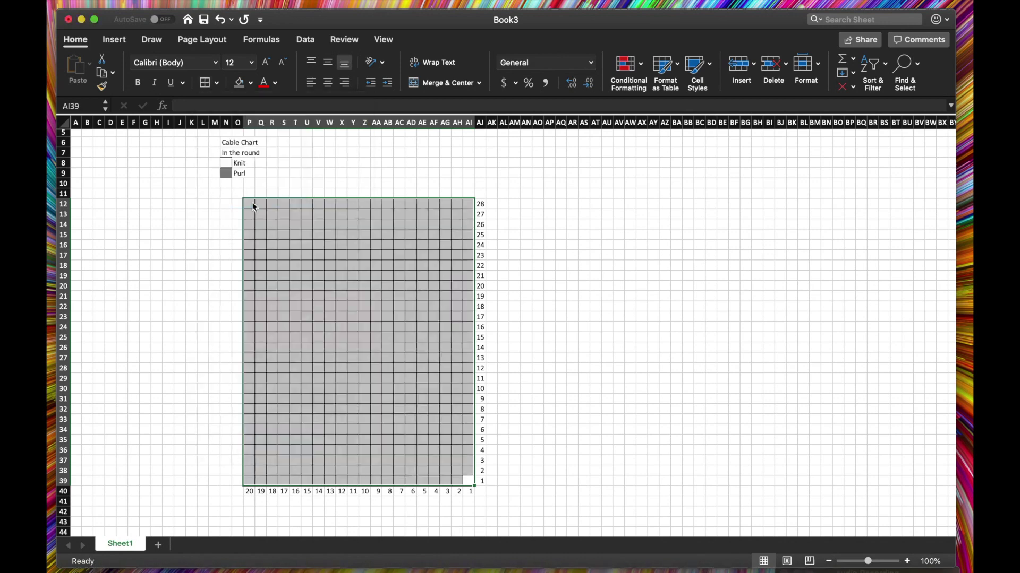
{"action": "left_click_drag", "start_coordinate": [482, 401], "coordinate": [531, 439]}
{"action": "left_click", "coordinate": [531, 439]}
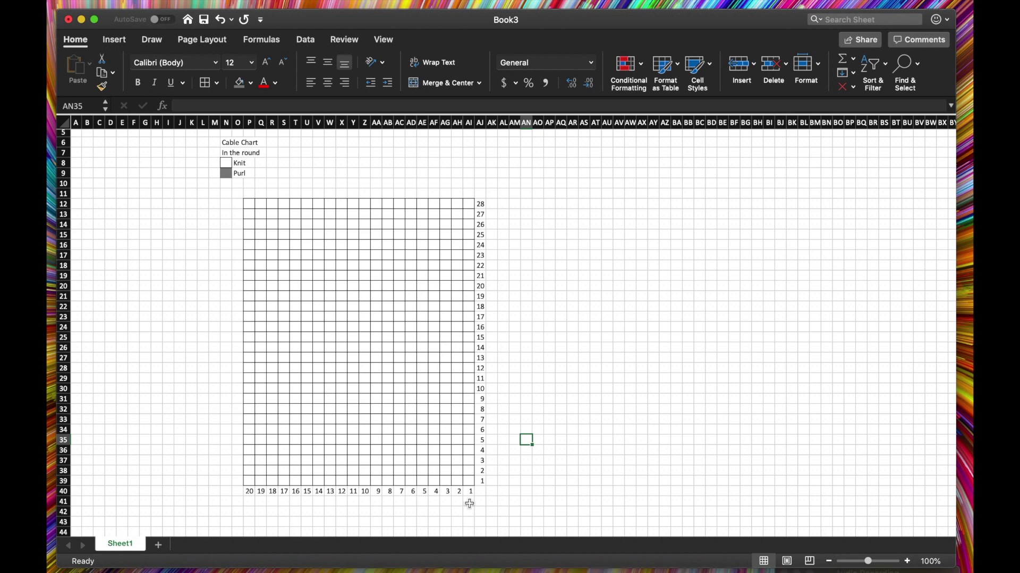
- Apply All Borders to cells P41:AI42, the two rows beneath the stitch numbers
{"action": "left_click_drag", "start_coordinate": [468, 504], "coordinate": [249, 513]}
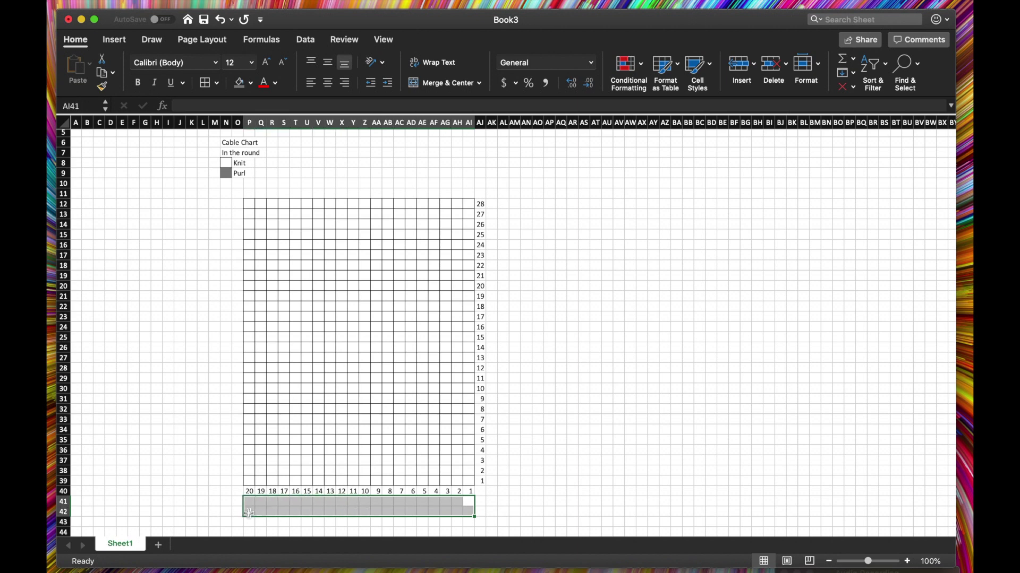
{"action": "left_click", "coordinate": [205, 85]}
{"action": "left_click", "coordinate": [446, 510]}
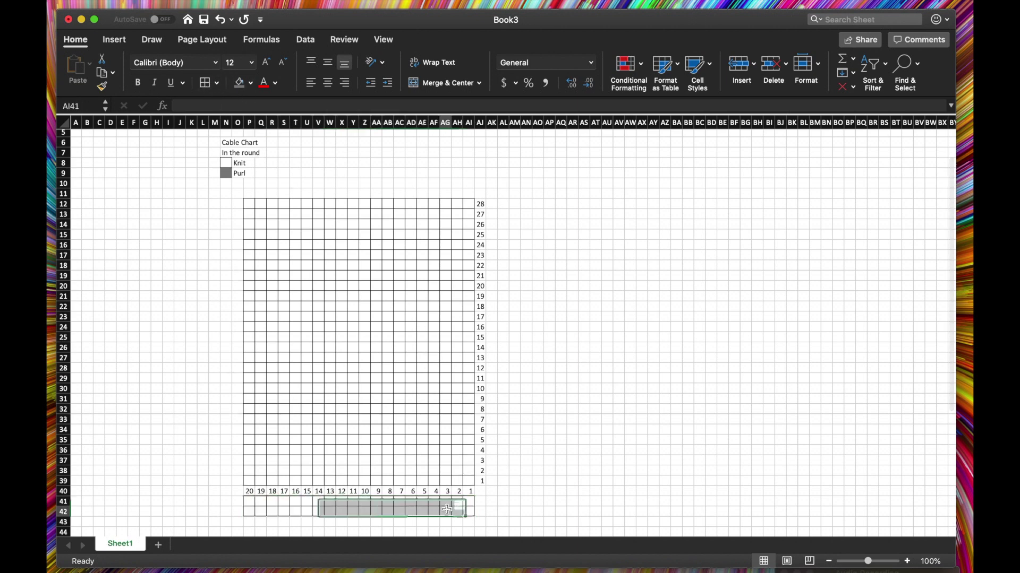
- Fill rows 41 and 42 with the purl gray under stitches 3–4, 7–8 and 11–12
{"action": "left_click_drag", "start_coordinate": [447, 510], "coordinate": [438, 508]}
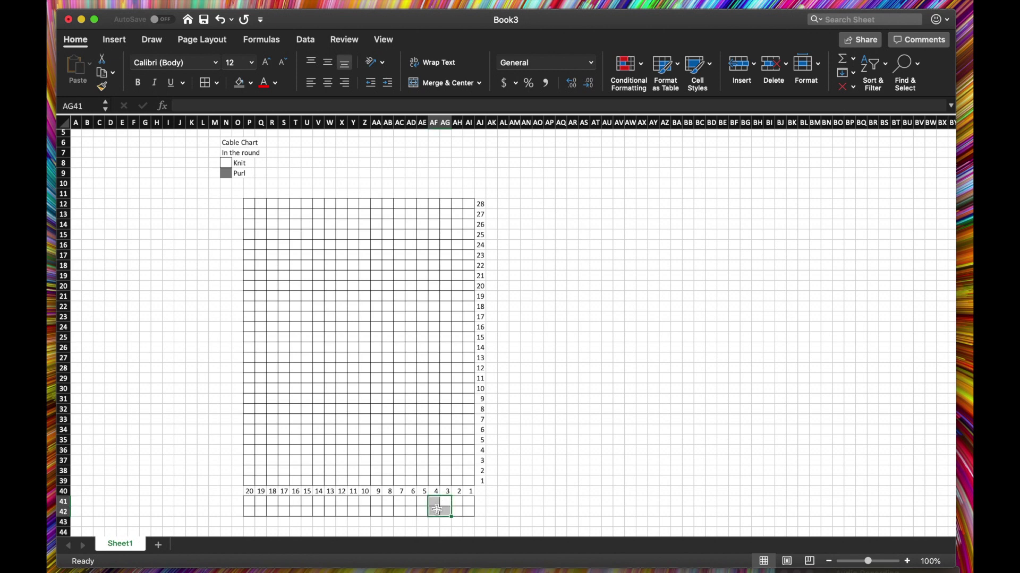
{"action": "left_click", "coordinate": [239, 86]}
{"action": "left_click_drag", "start_coordinate": [399, 503], "coordinate": [387, 512]}
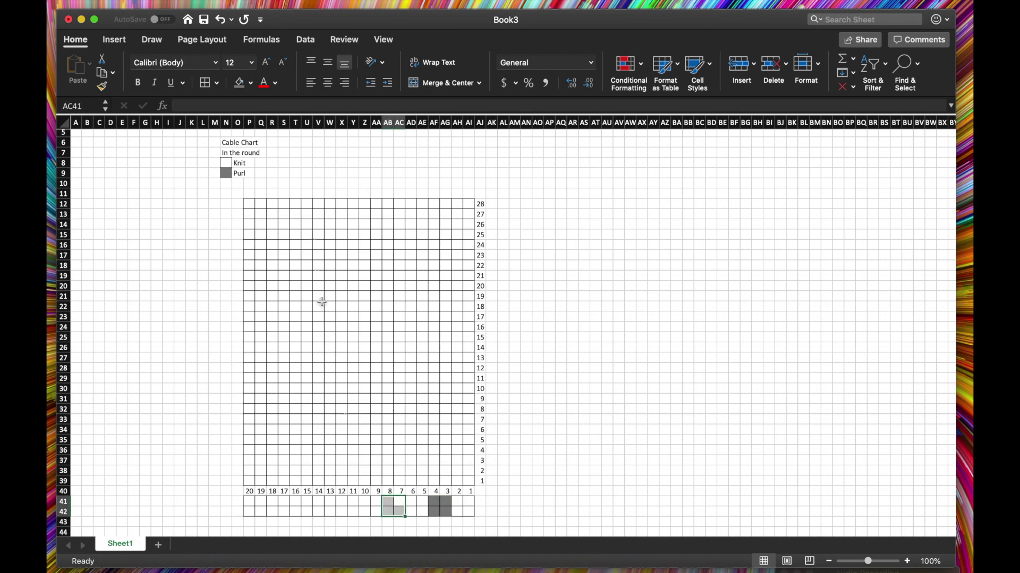
{"action": "left_click", "coordinate": [240, 84]}
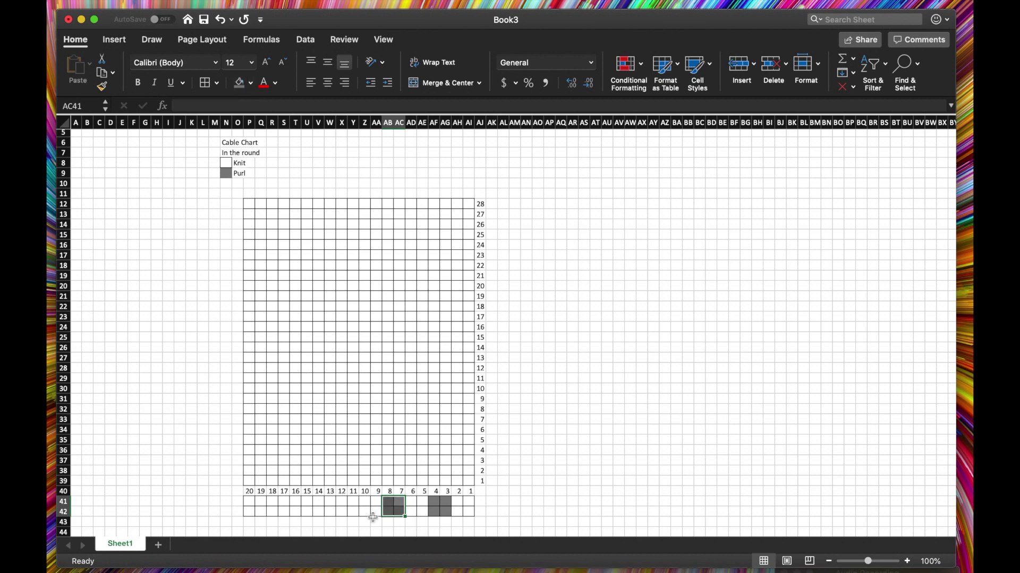
{"action": "left_click_drag", "start_coordinate": [357, 503], "coordinate": [341, 511]}
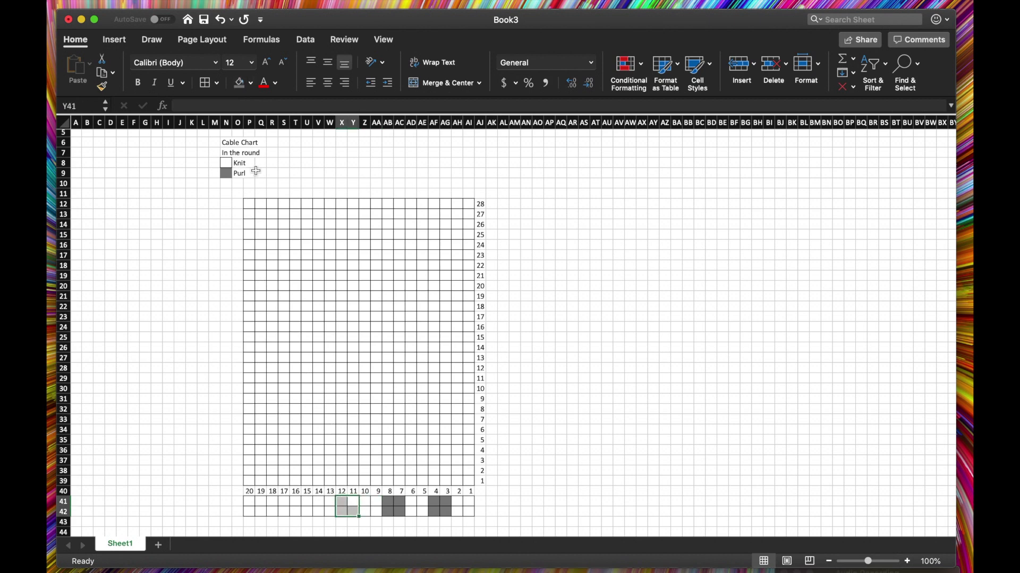
{"action": "left_click", "coordinate": [241, 84]}
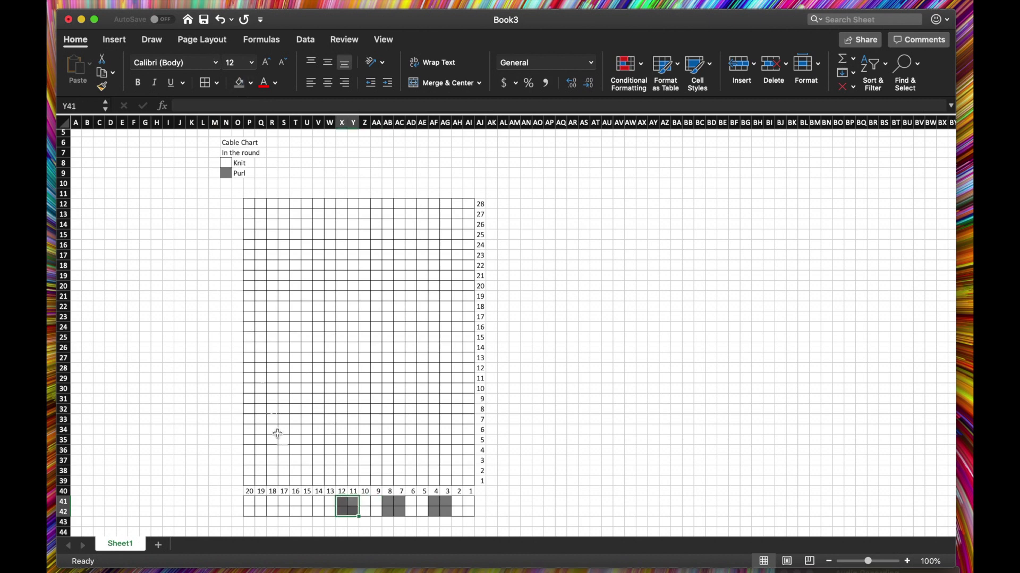
- Fill rows 41 and 42 with the purl gray under stitches 15–16 and 19–20
{"action": "left_click", "coordinate": [306, 502]}
{"action": "left_click_drag", "start_coordinate": [306, 504], "coordinate": [295, 512]}
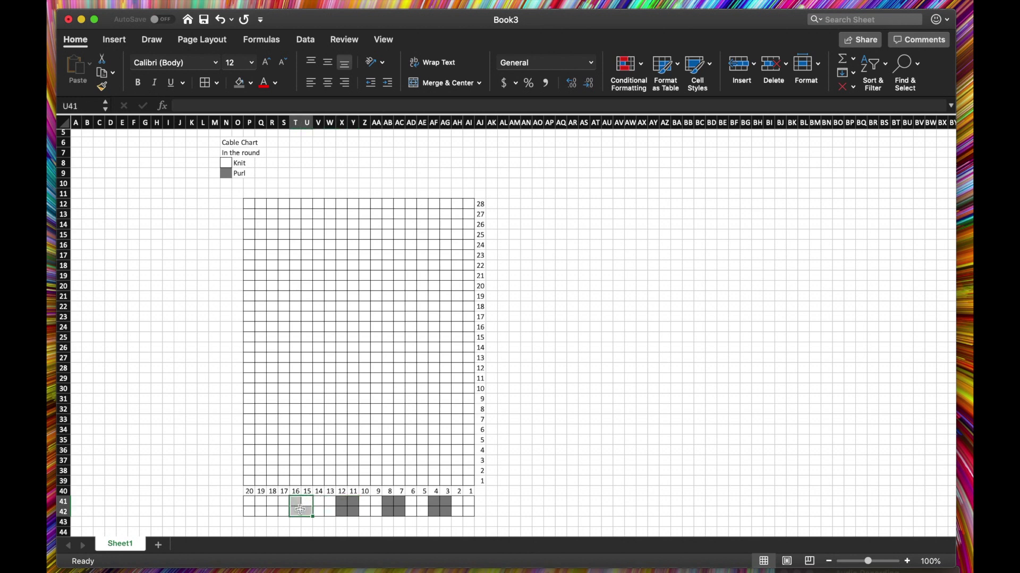
{"action": "left_click", "coordinate": [239, 84]}
{"action": "left_click_drag", "start_coordinate": [265, 504], "coordinate": [250, 511]}
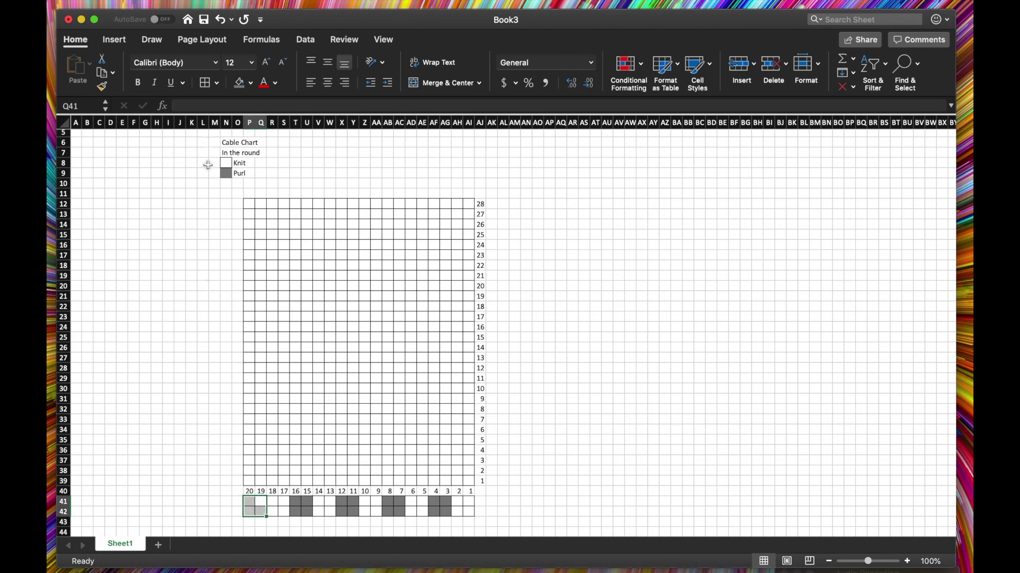
{"action": "left_click", "coordinate": [239, 84]}
{"action": "left_click", "coordinate": [539, 441]}
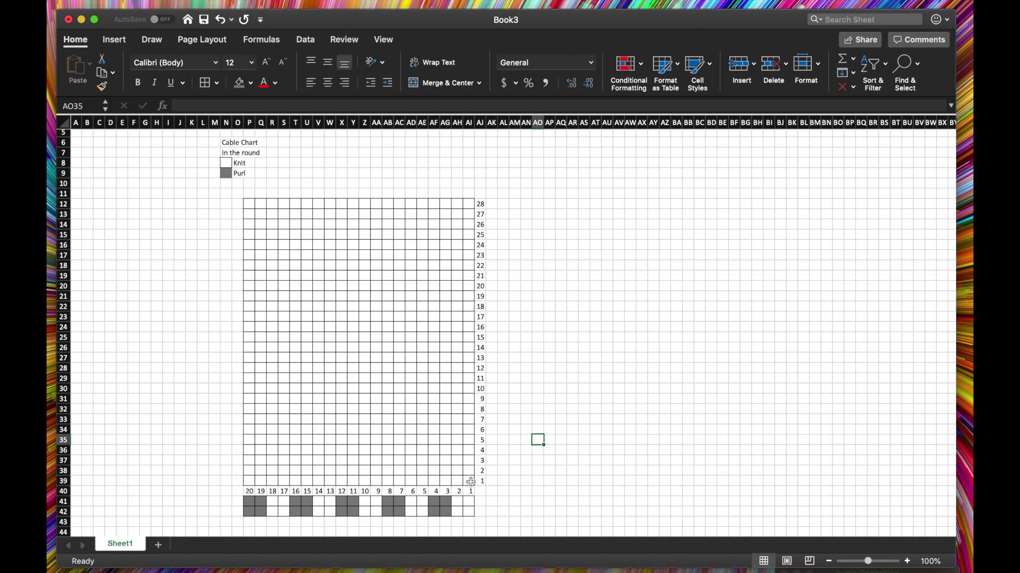
{"action": "left_click_drag", "start_coordinate": [470, 482], "coordinate": [449, 481]}
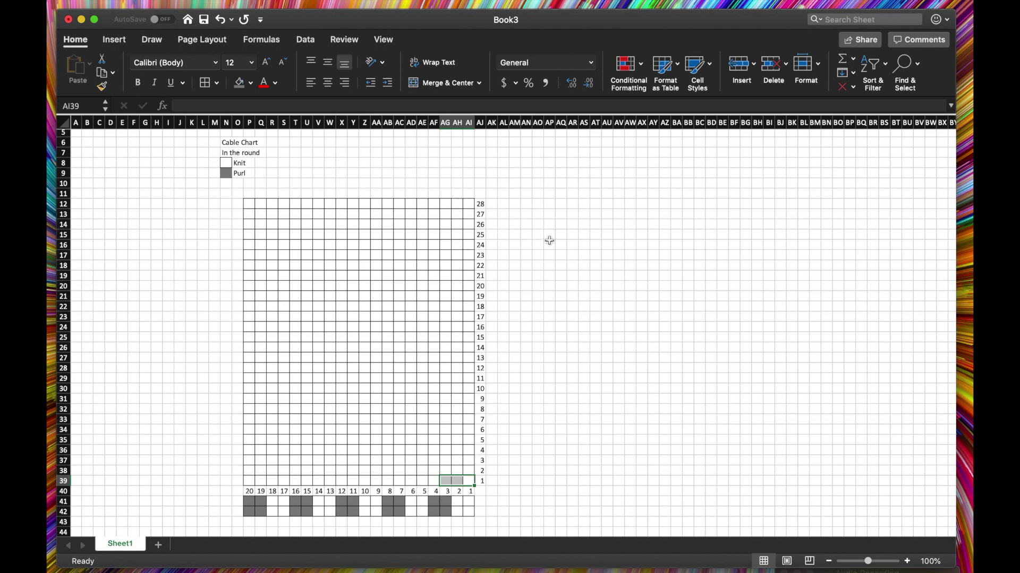
{"action": "left_click", "coordinate": [572, 204]}
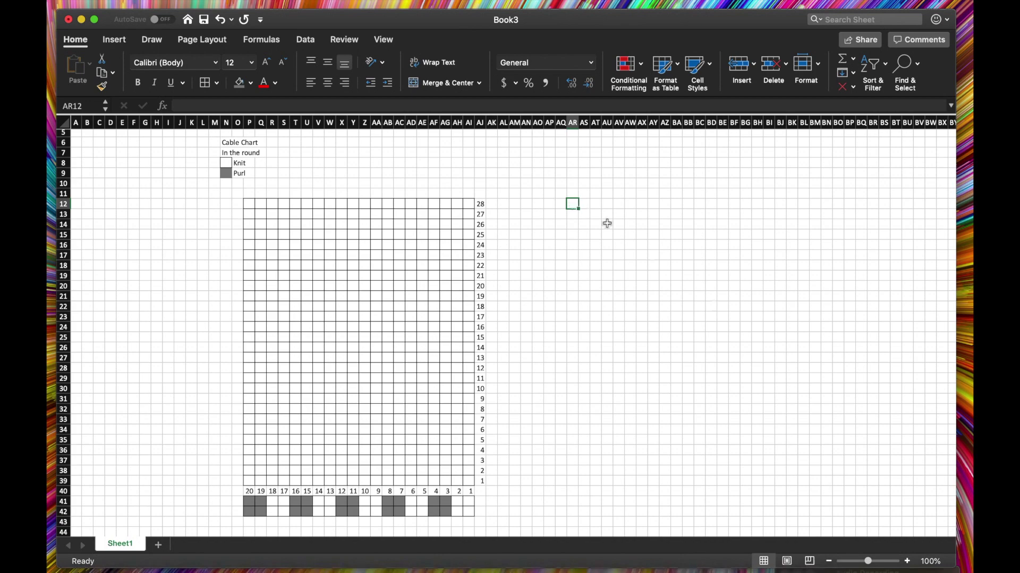
- Draw a rectangle shape about 0.75" wide and 0.21" high over cells AO12:AQ12, beside the chart
{"action": "left_click", "coordinate": [907, 561]}
{"action": "left_click", "coordinate": [907, 562]}
{"action": "left_click", "coordinate": [908, 561]}
{"action": "left_click", "coordinate": [907, 561]}
{"action": "left_click", "coordinate": [907, 562]}
{"action": "left_click", "coordinate": [907, 562]}
{"action": "left_click", "coordinate": [908, 562]}
{"action": "left_click", "coordinate": [908, 562]}
{"action": "left_click", "coordinate": [907, 562]}
{"action": "left_click", "coordinate": [908, 562]}
{"action": "left_click", "coordinate": [907, 561]}
{"action": "left_click", "coordinate": [908, 561]}
{"action": "left_click", "coordinate": [908, 561]}
{"action": "scroll", "coordinate": [850, 416], "scroll_direction": "up", "scroll_amount": 5}
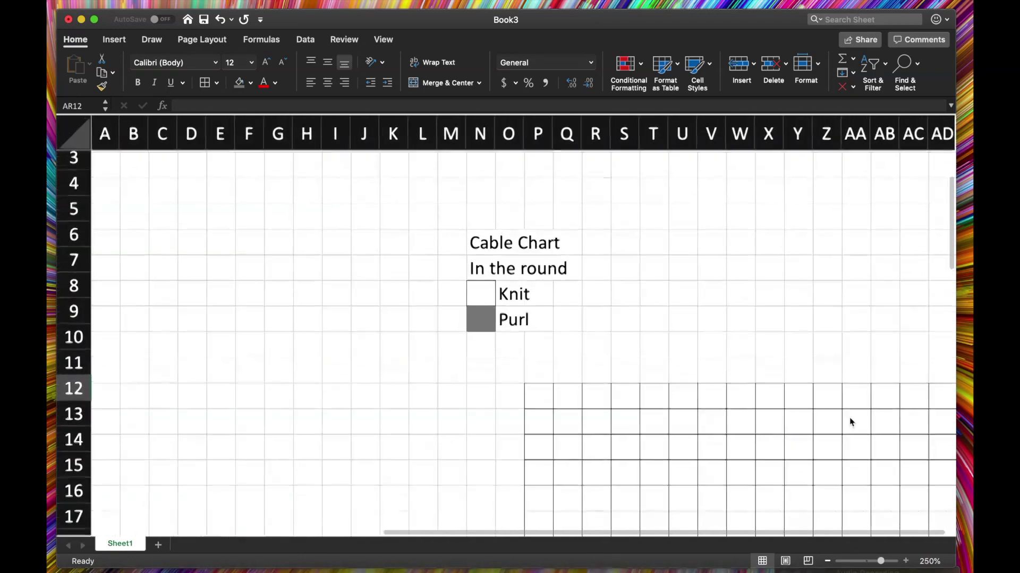
{"action": "scroll", "coordinate": [849, 416], "scroll_direction": "right", "scroll_amount": 10}
{"action": "scroll", "coordinate": [849, 416], "scroll_direction": "right", "scroll_amount": 10}
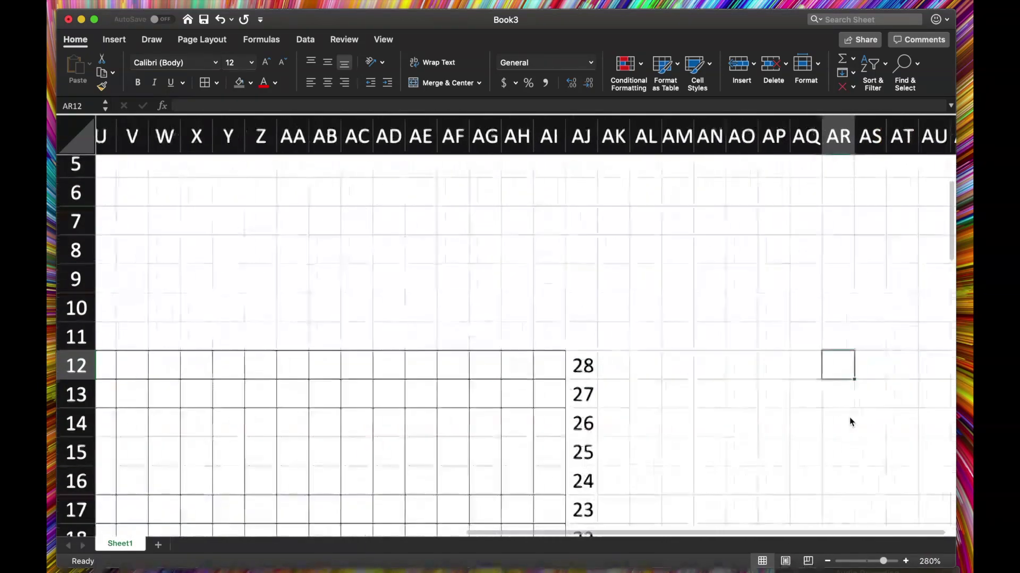
{"action": "scroll", "coordinate": [849, 416], "scroll_direction": "down", "scroll_amount": 1}
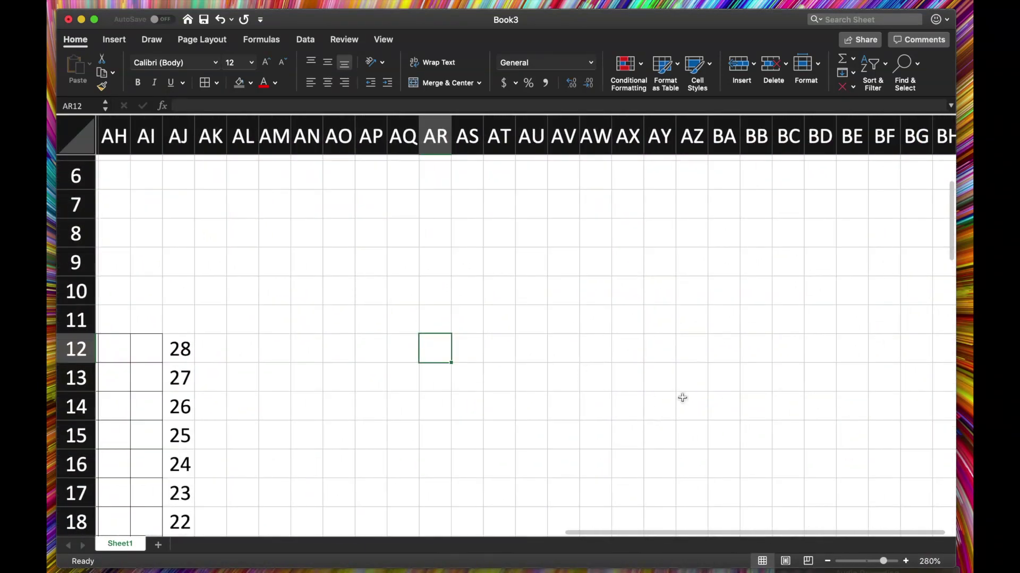
{"action": "left_click_drag", "start_coordinate": [446, 354], "coordinate": [499, 351]}
{"action": "scroll", "coordinate": [398, 342], "scroll_direction": "up", "scroll_amount": 2}
{"action": "left_click", "coordinate": [397, 342]}
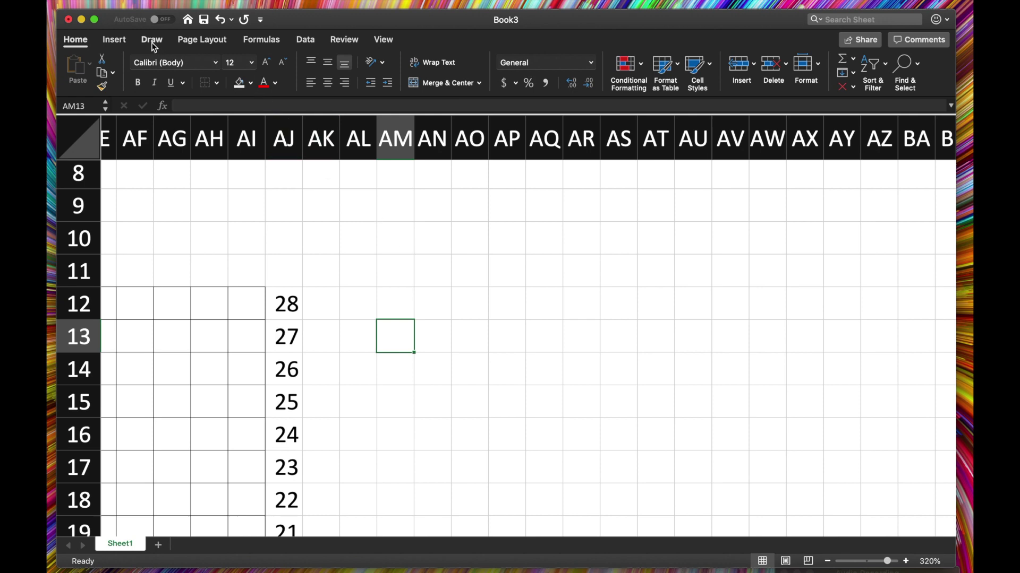
{"action": "left_click", "coordinate": [115, 41]}
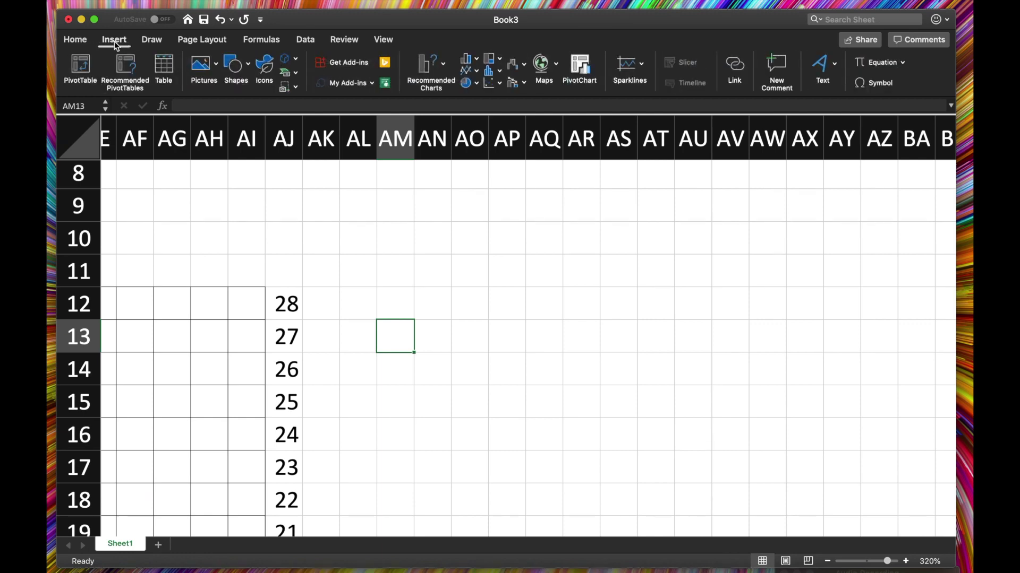
{"action": "left_click", "coordinate": [253, 67]}
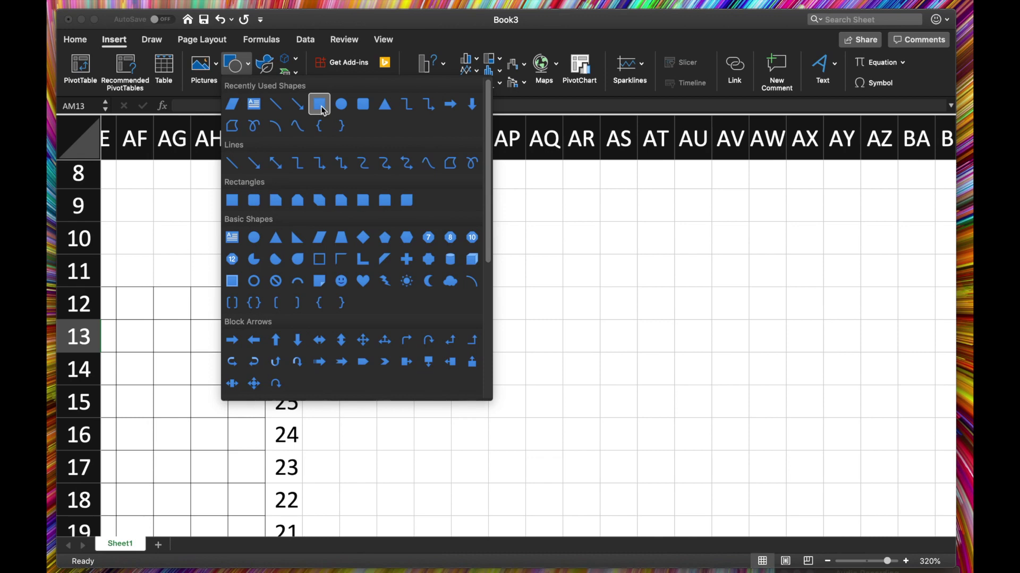
{"action": "left_click", "coordinate": [321, 105]}
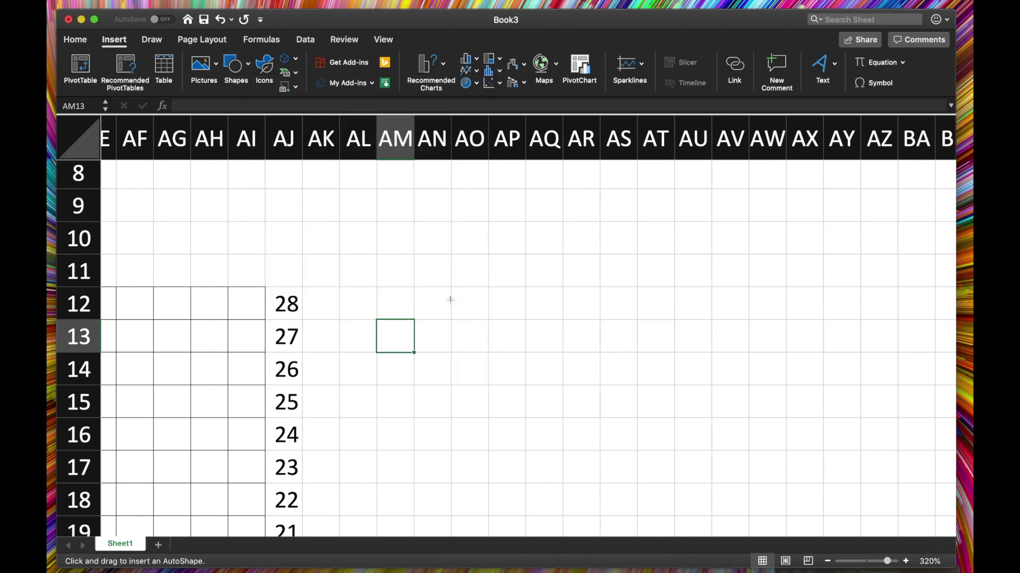
{"action": "left_click_drag", "start_coordinate": [452, 288], "coordinate": [562, 318]}
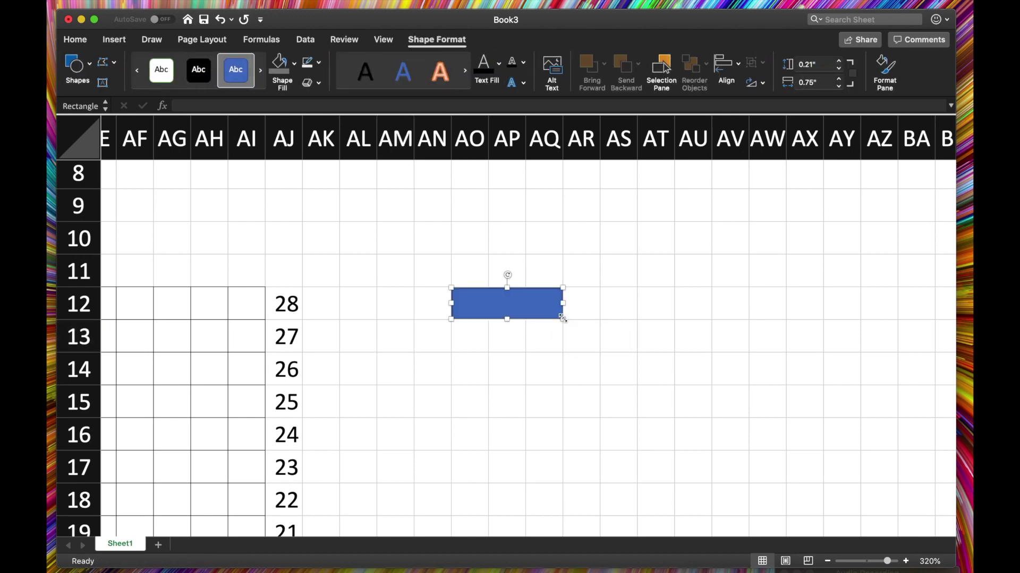
- Give the rectangle over AO12:AQ12 a gray fill and no outline
{"action": "left_click", "coordinate": [282, 76]}
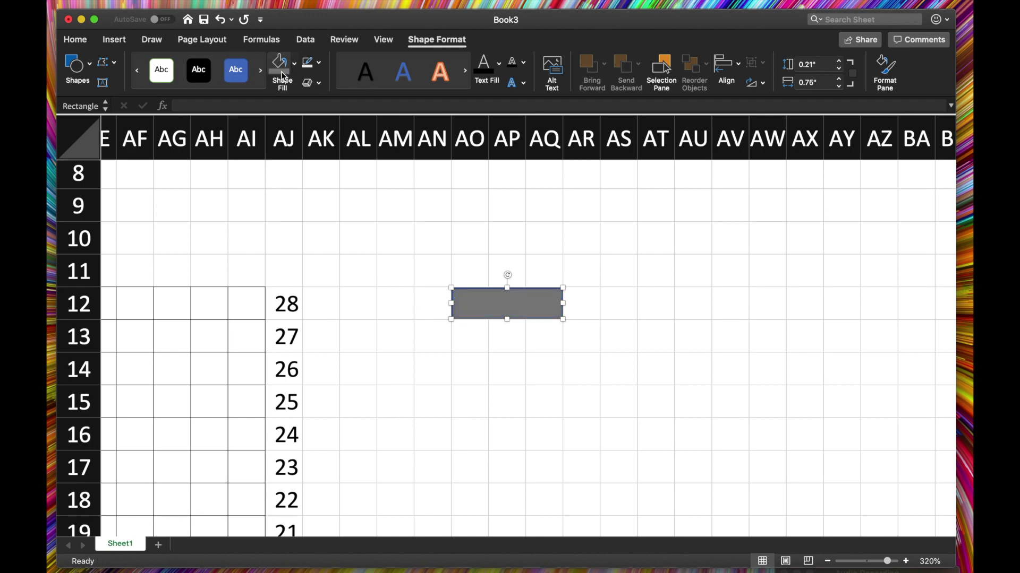
{"action": "left_click", "coordinate": [319, 62]}
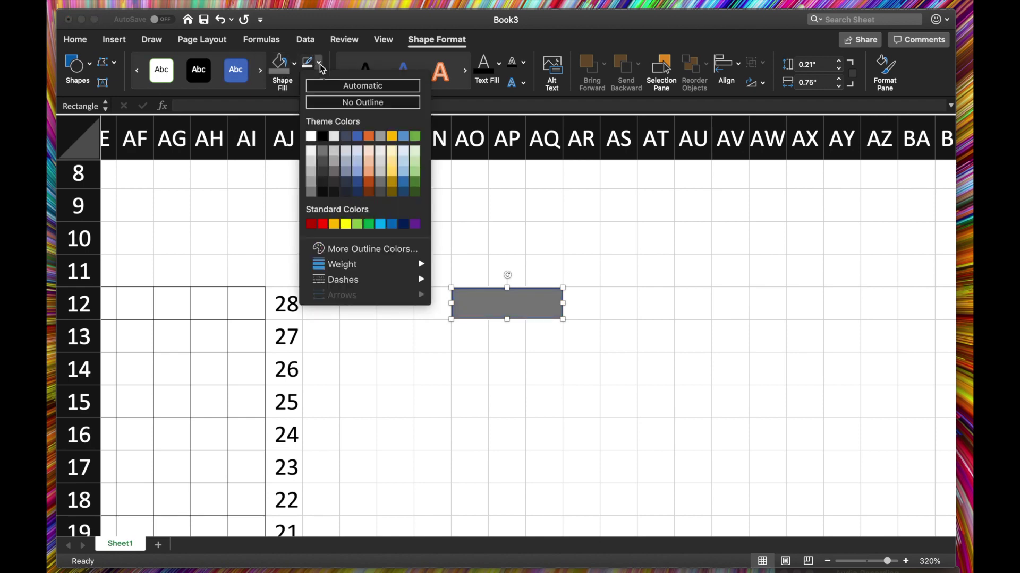
{"action": "left_click", "coordinate": [340, 101]}
{"action": "left_click", "coordinate": [419, 326]}
{"action": "left_click", "coordinate": [513, 355]}
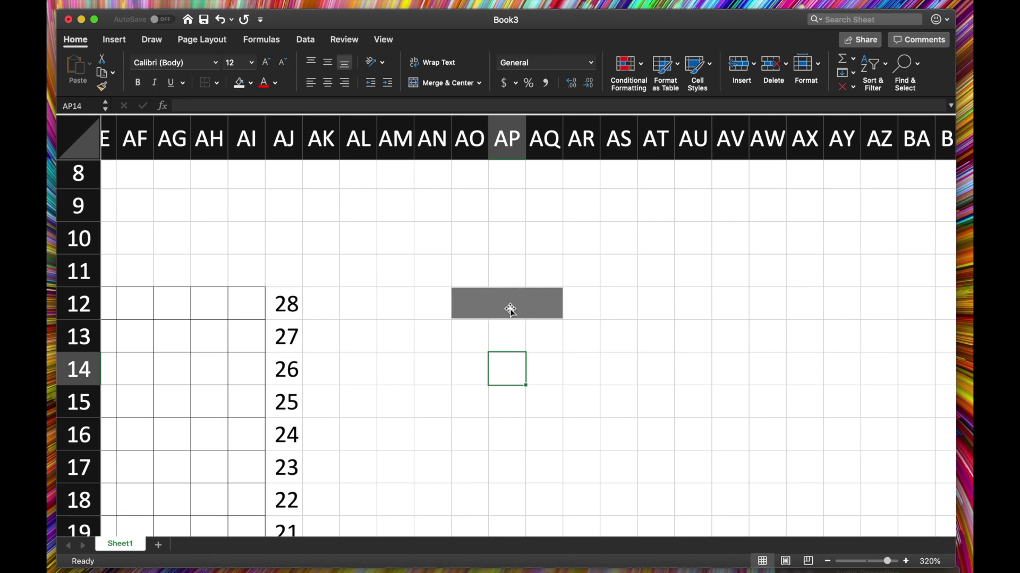
- Nudge the gray rectangle slightly down and stretch its upper edge so it fills the height of row 12
{"action": "left_click", "coordinate": [509, 310]}
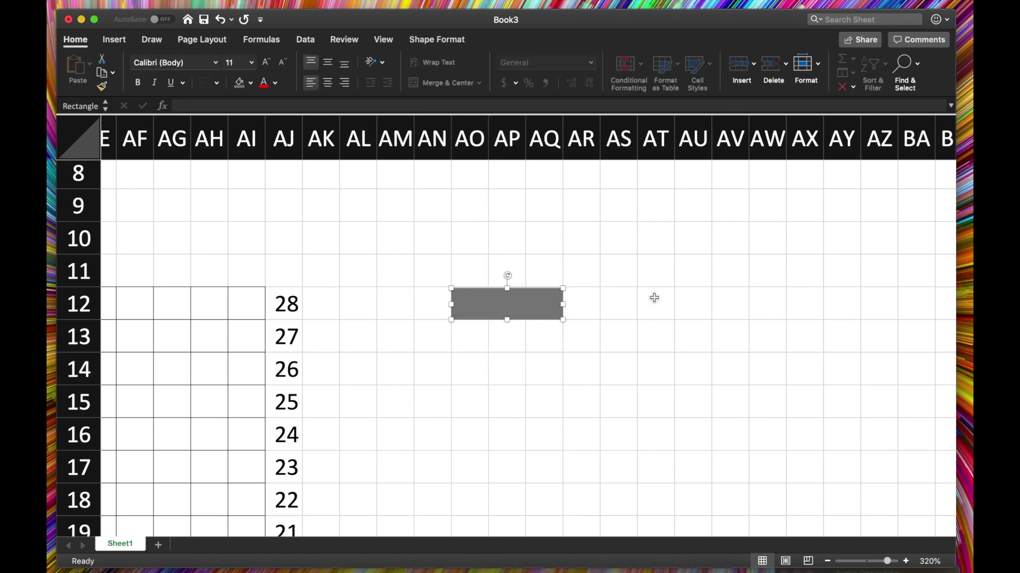
{"action": "key", "text": "Down"}
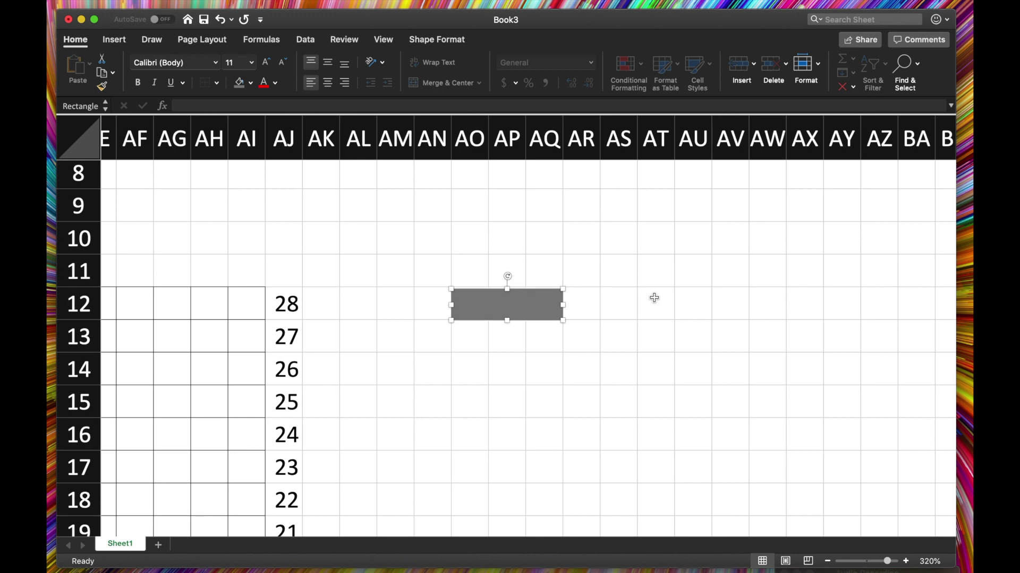
{"action": "left_click_drag", "start_coordinate": [507, 289], "coordinate": [507, 286]}
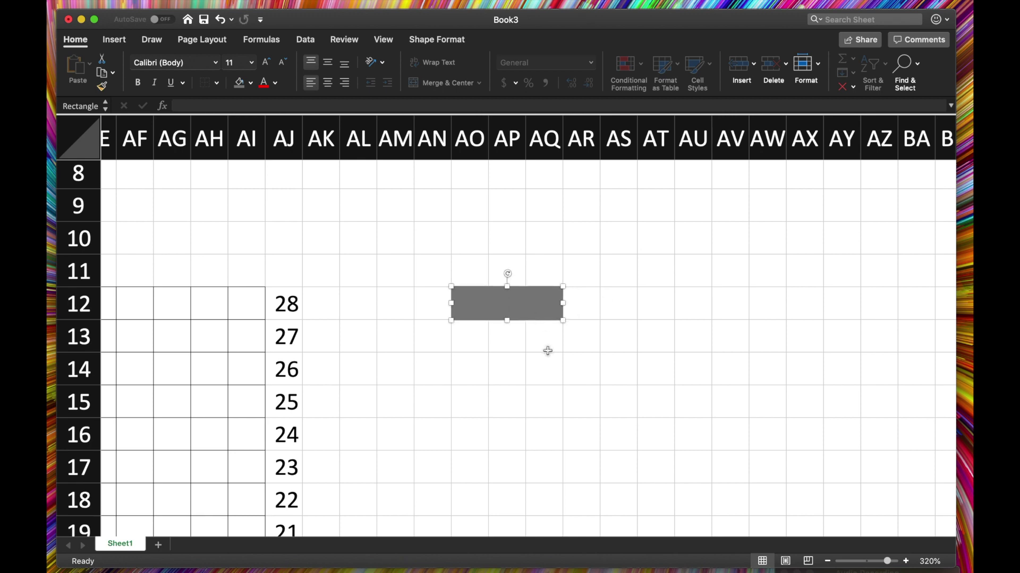
{"action": "left_click", "coordinate": [547, 357]}
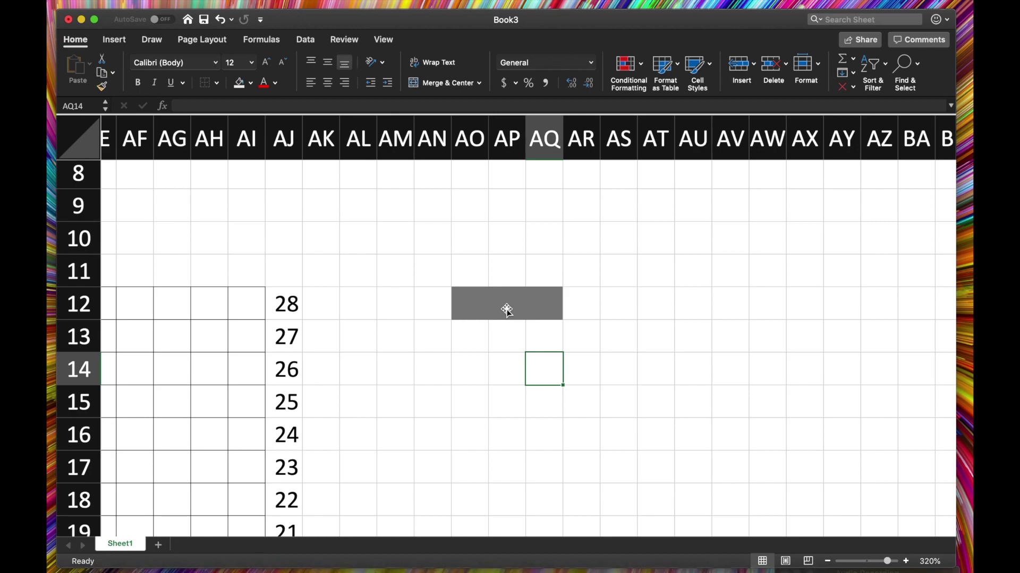
{"action": "scroll", "coordinate": [416, 337], "scroll_direction": "down", "scroll_amount": 10}
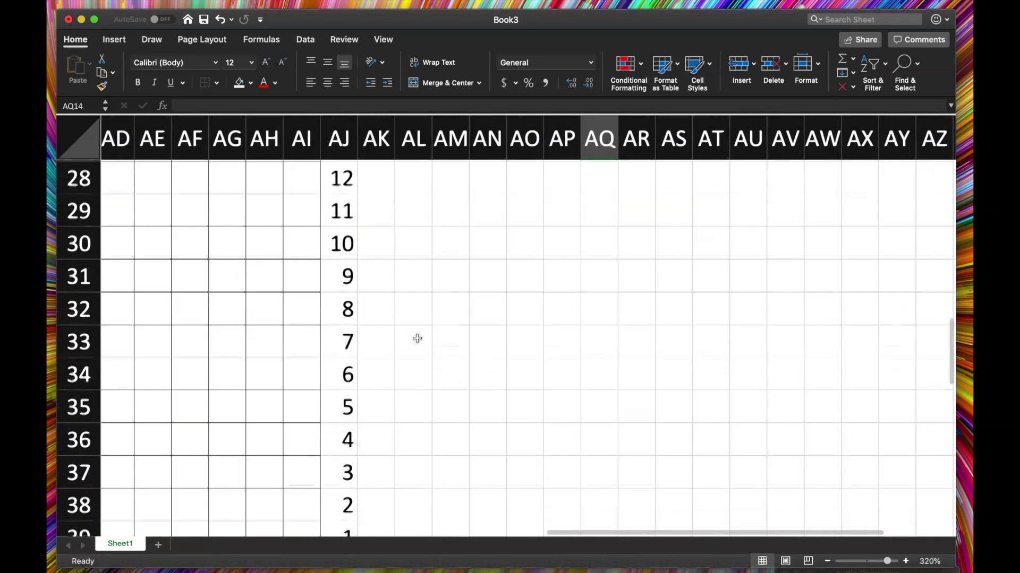
{"action": "scroll", "coordinate": [416, 337], "scroll_direction": "down", "scroll_amount": 3}
{"action": "scroll", "coordinate": [416, 337], "scroll_direction": "left", "scroll_amount": 1}
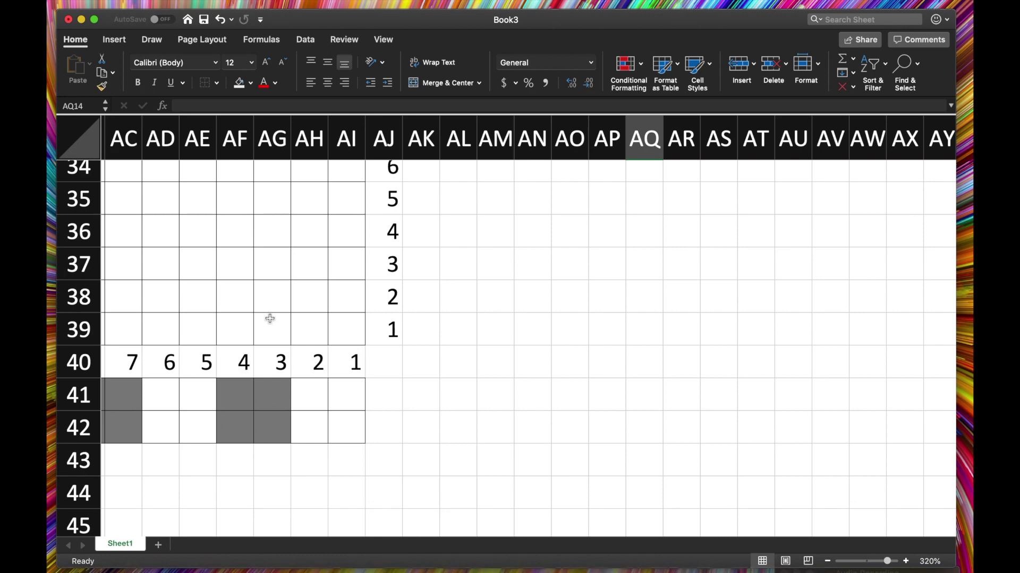
{"action": "scroll", "coordinate": [541, 287], "scroll_direction": "up", "scroll_amount": 15}
{"action": "scroll", "coordinate": [542, 287], "scroll_direction": "right", "scroll_amount": 1}
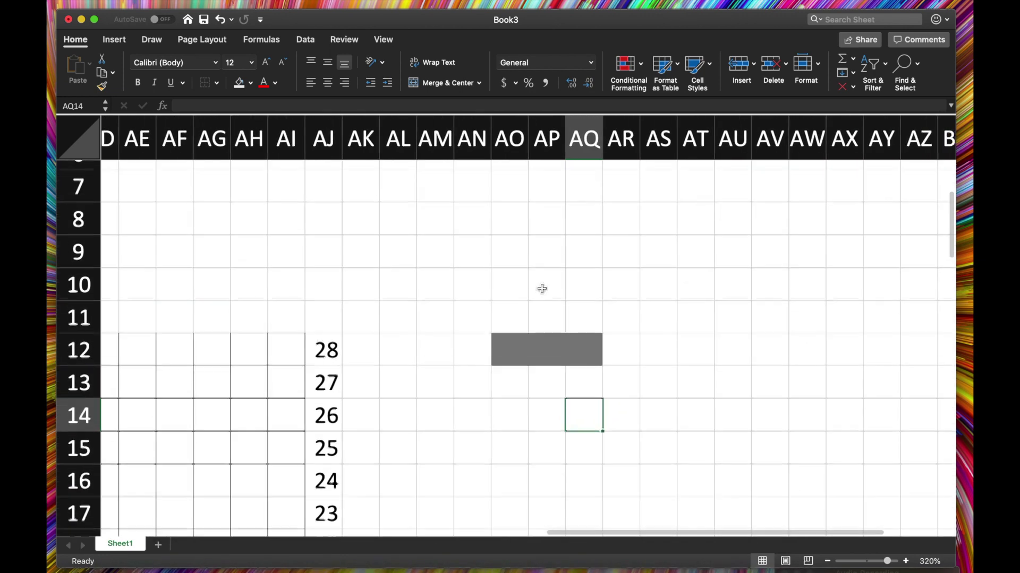
- Draw a parallelogram about 0.75" wide and 0.36" high above the gray rectangle, around cells AM8:AP10
{"action": "left_click", "coordinate": [114, 40]}
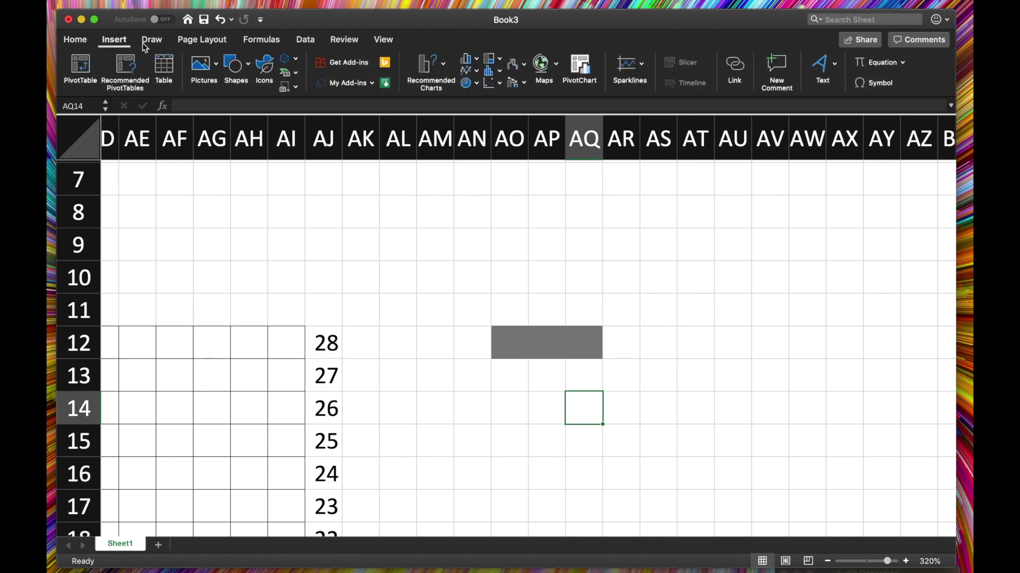
{"action": "left_click", "coordinate": [238, 79]}
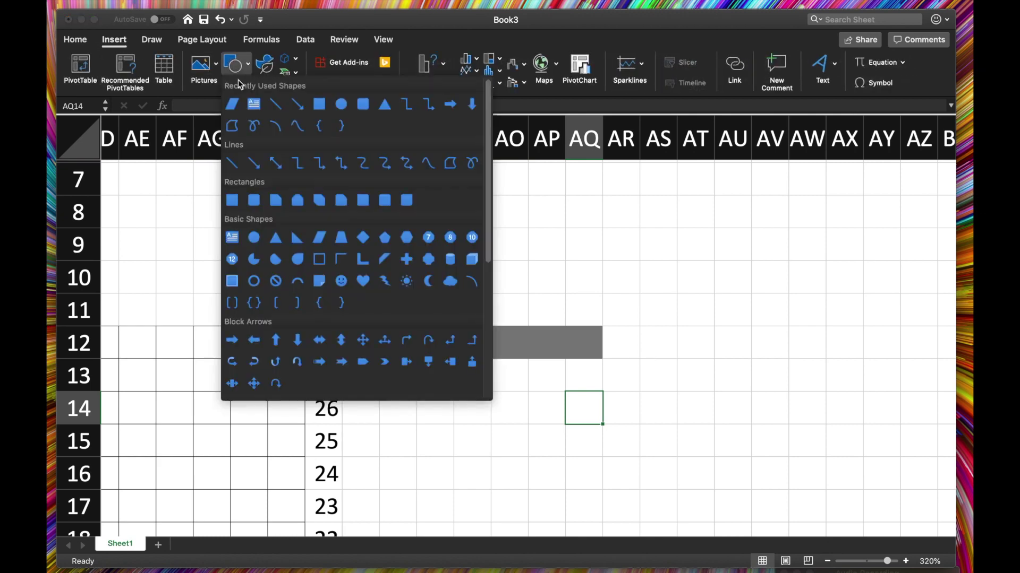
{"action": "left_click", "coordinate": [321, 245]}
{"action": "left_click_drag", "start_coordinate": [434, 218], "coordinate": [545, 273]}
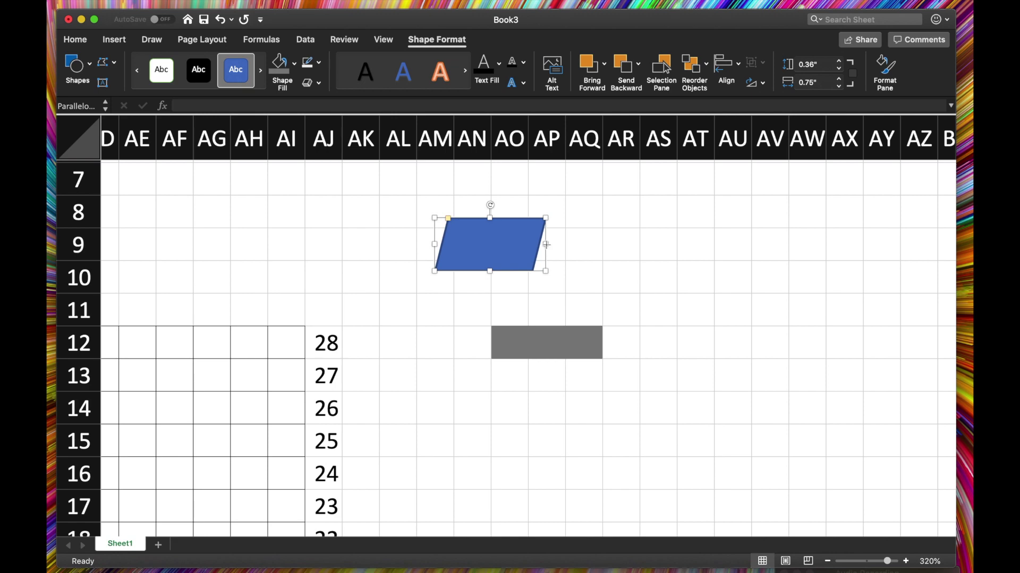
- Mirror the parallelogram horizontally and fit it over the gray rectangle in AO12:AQ12, about 0.74" wide and 0.21" high
{"action": "left_click_drag", "start_coordinate": [545, 245], "coordinate": [315, 252]}
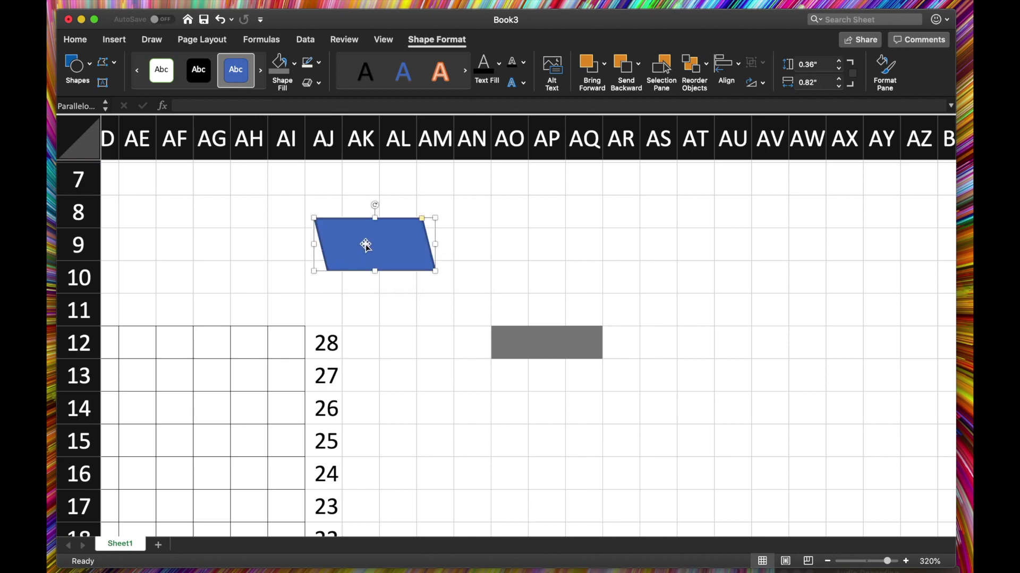
{"action": "left_click_drag", "start_coordinate": [366, 244], "coordinate": [513, 265]}
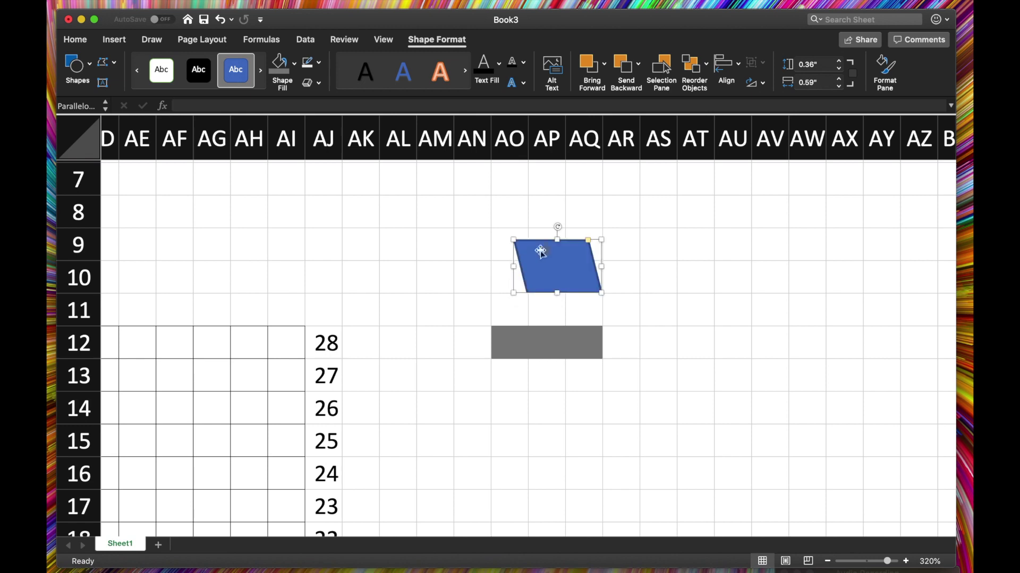
{"action": "left_click_drag", "start_coordinate": [557, 241], "coordinate": [550, 346]}
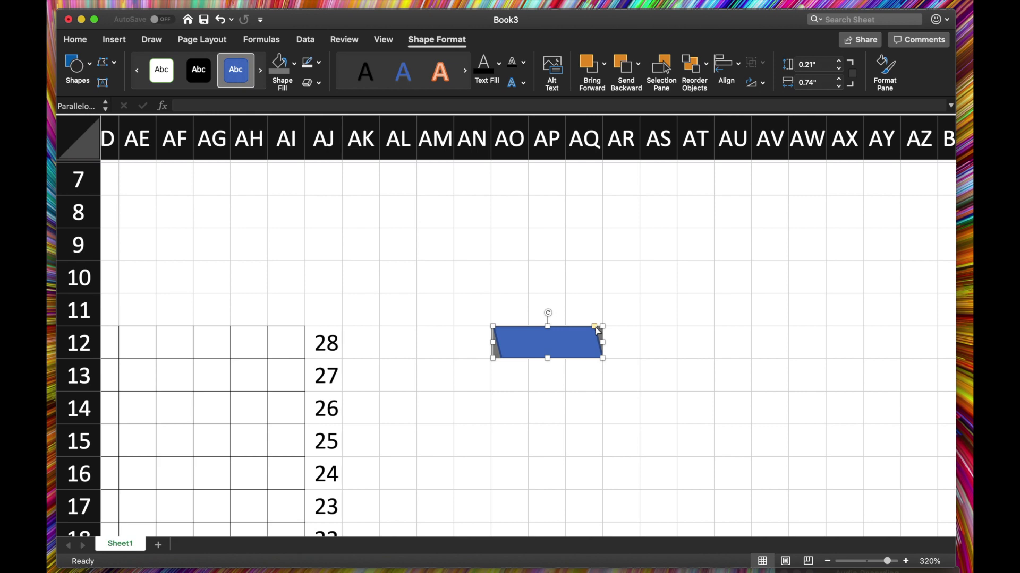
- Increase the parallelogram's slant so its sides run diagonally across cells AO12 and AQ12, and trim its width to about 0.73"
{"action": "left_click_drag", "start_coordinate": [595, 327], "coordinate": [567, 330]}
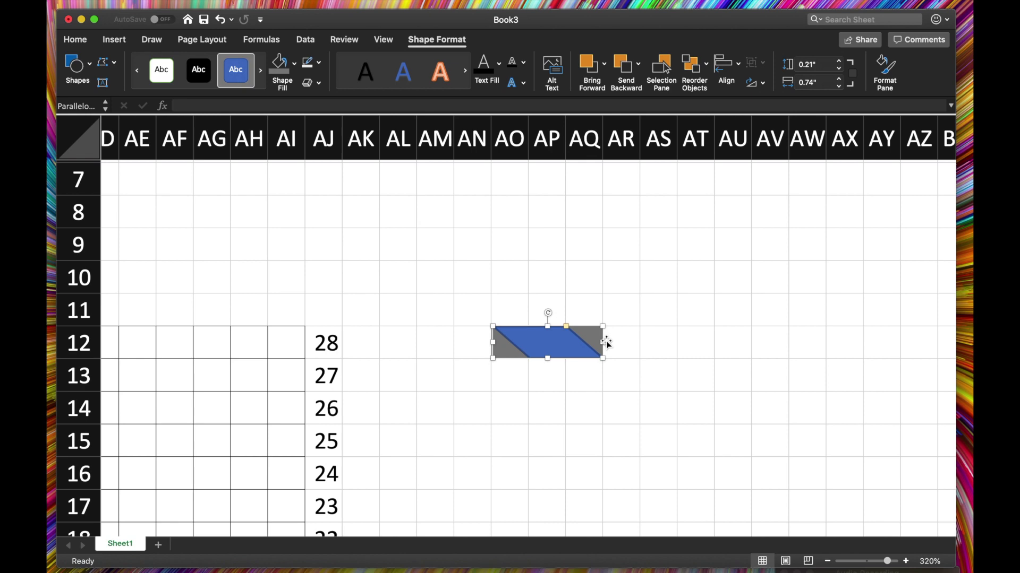
{"action": "left_click_drag", "start_coordinate": [602, 343], "coordinate": [599, 343]}
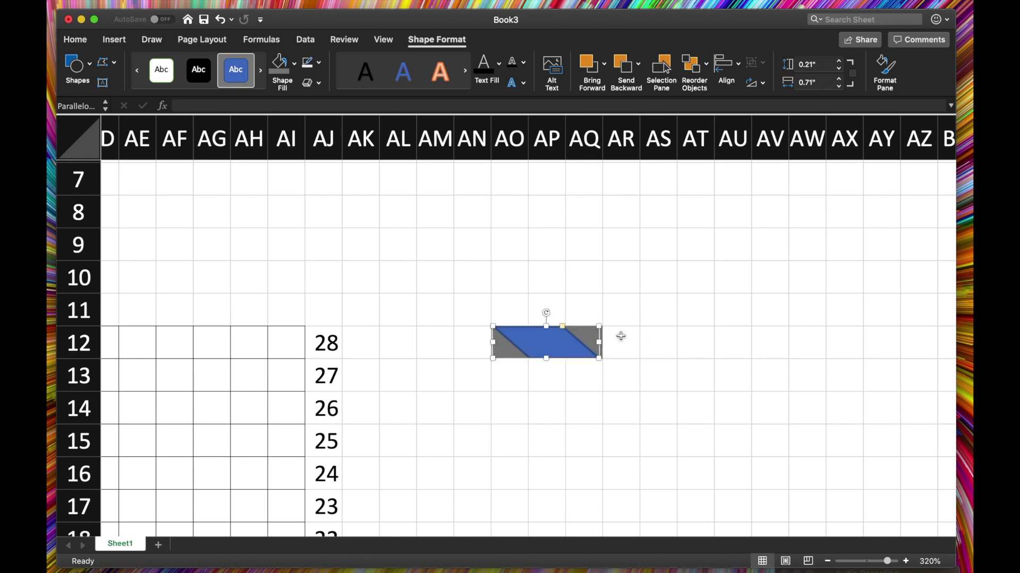
{"action": "left_click", "coordinate": [623, 336]}
{"action": "left_click", "coordinate": [595, 342]}
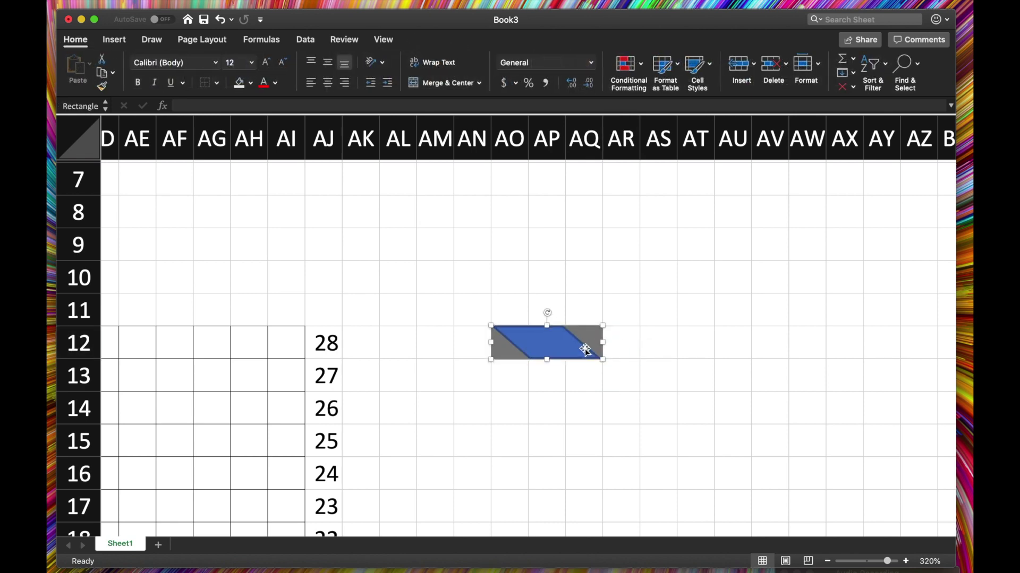
{"action": "left_click", "coordinate": [583, 356]}
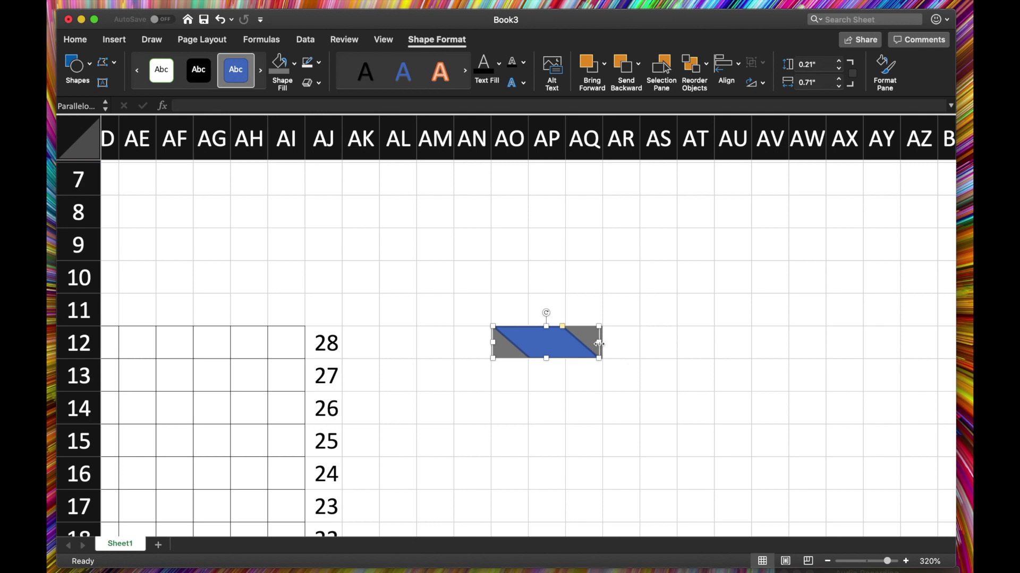
{"action": "left_click_drag", "start_coordinate": [600, 344], "coordinate": [602, 343]}
{"action": "left_click", "coordinate": [619, 344]}
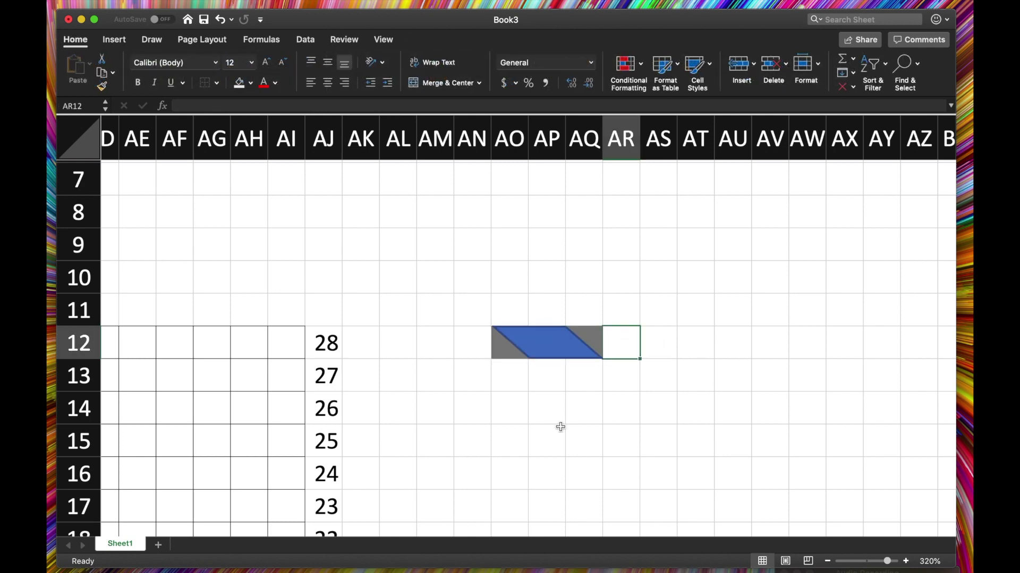
- Give the parallelogram in row 12 a white fill and no outline
{"action": "left_click", "coordinate": [553, 345]}
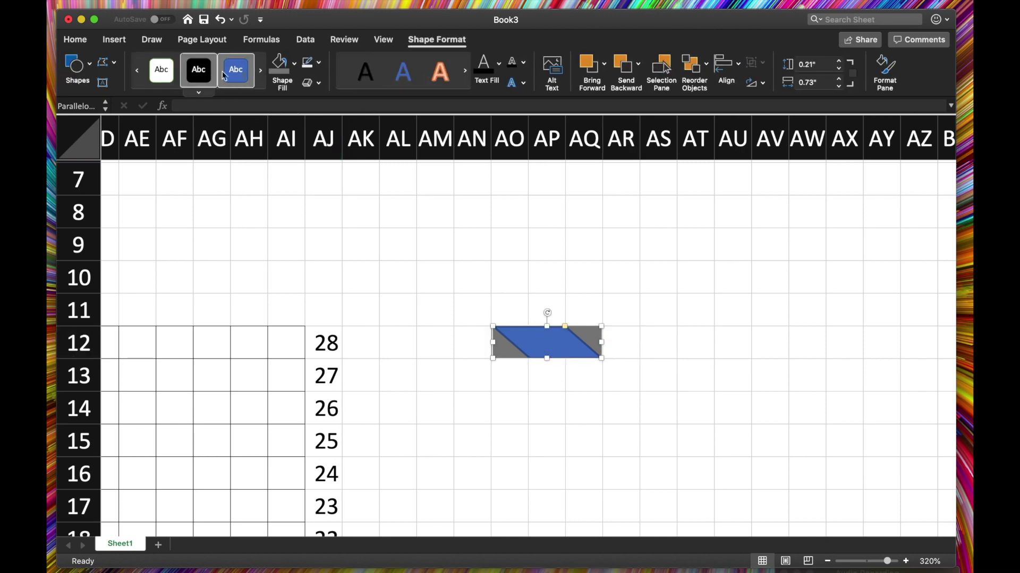
{"action": "left_click", "coordinate": [294, 64]}
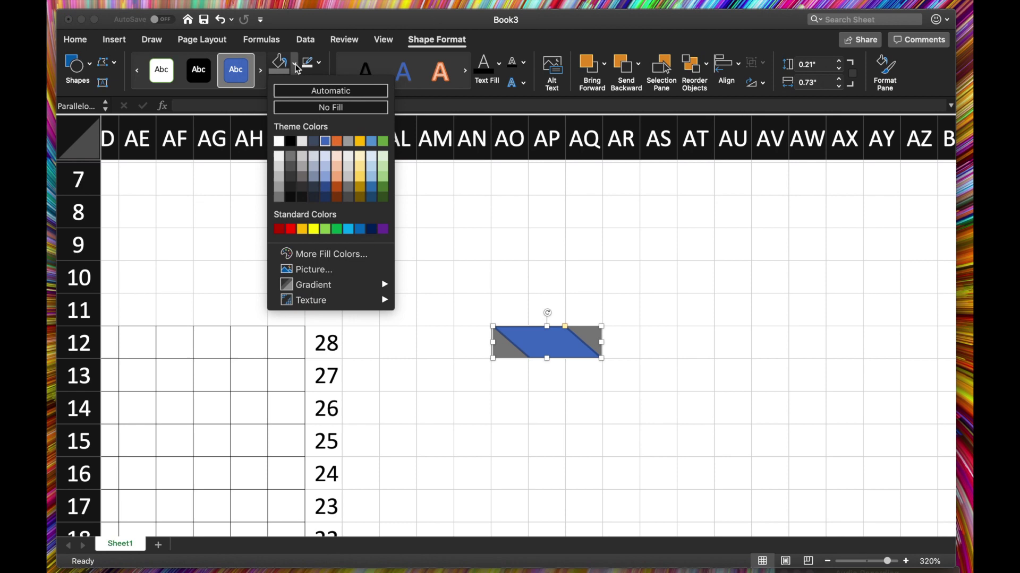
{"action": "left_click", "coordinate": [282, 140]}
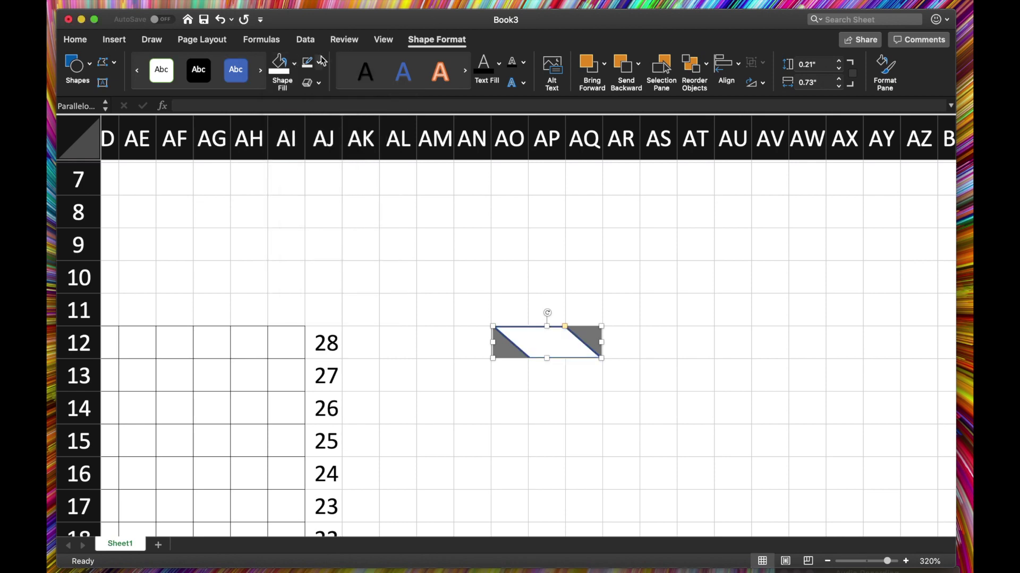
{"action": "left_click", "coordinate": [605, 281]}
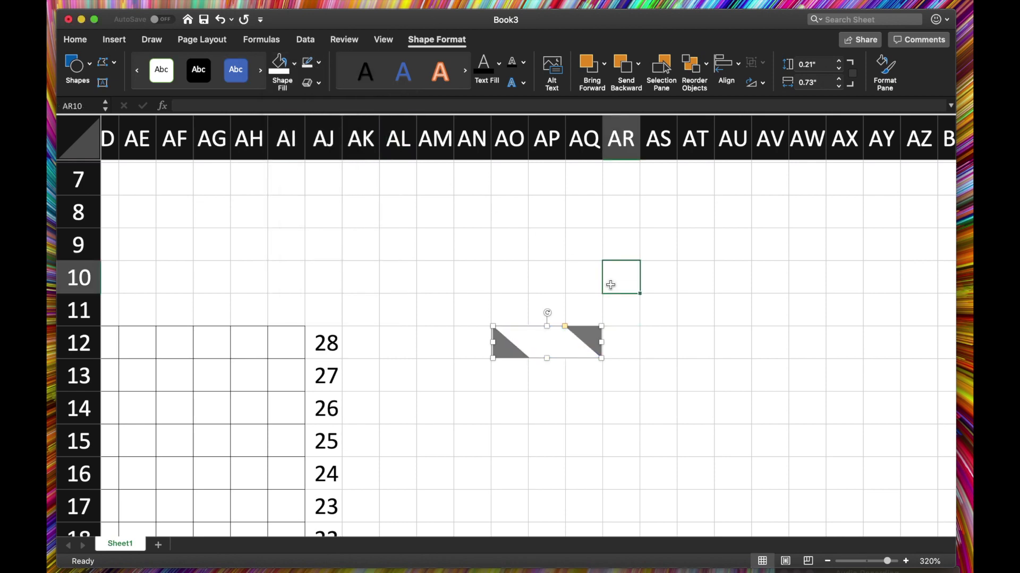
{"action": "left_click", "coordinate": [624, 378]}
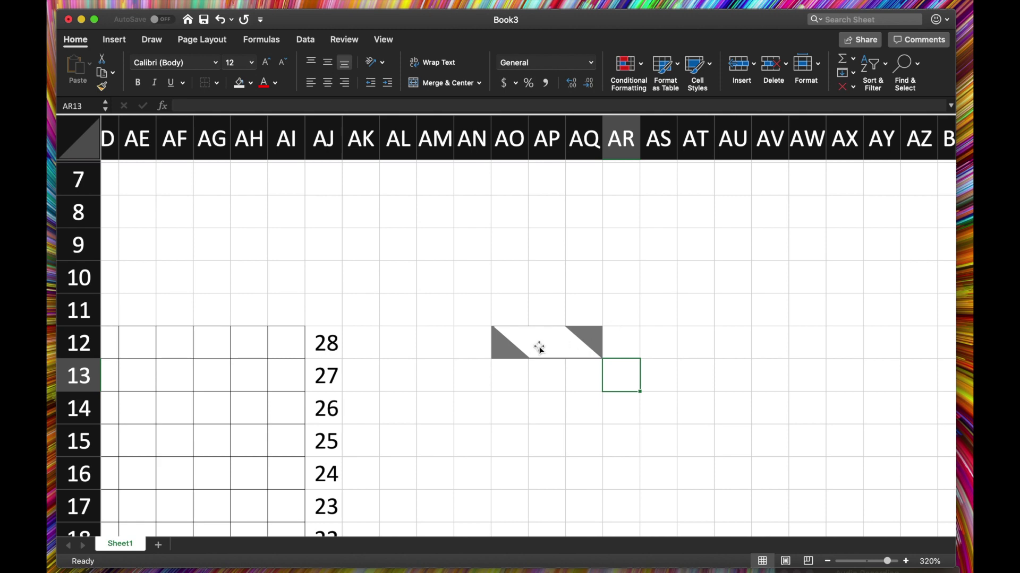
- Change the fill of the rectangle behind the parallelogram to white
{"action": "left_click", "coordinate": [503, 351]}
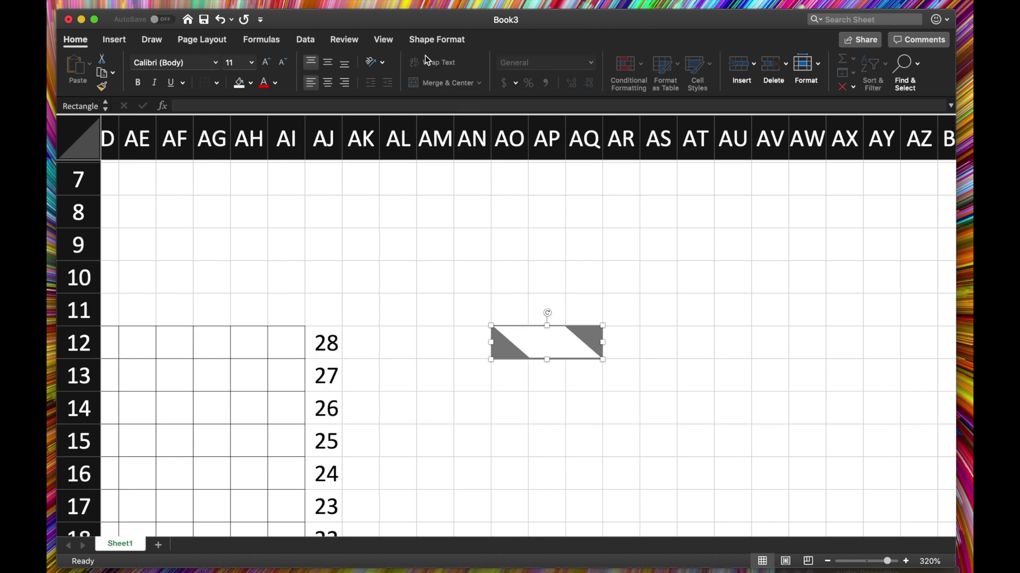
{"action": "left_click", "coordinate": [438, 40]}
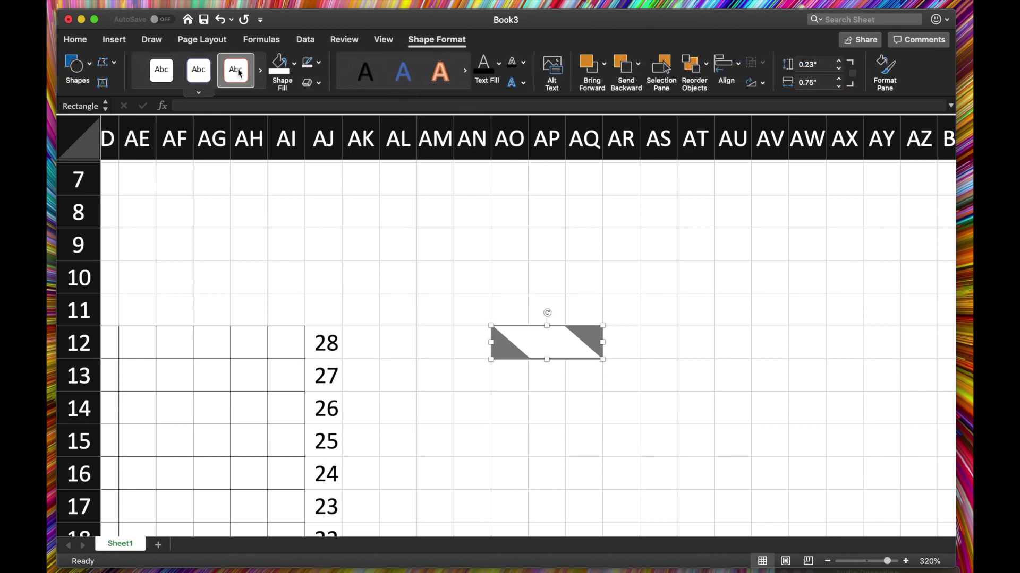
{"action": "left_click", "coordinate": [280, 67]}
- Give both the parallelogram and the rectangle behind it a black outline
{"action": "left_click", "coordinate": [536, 342]}
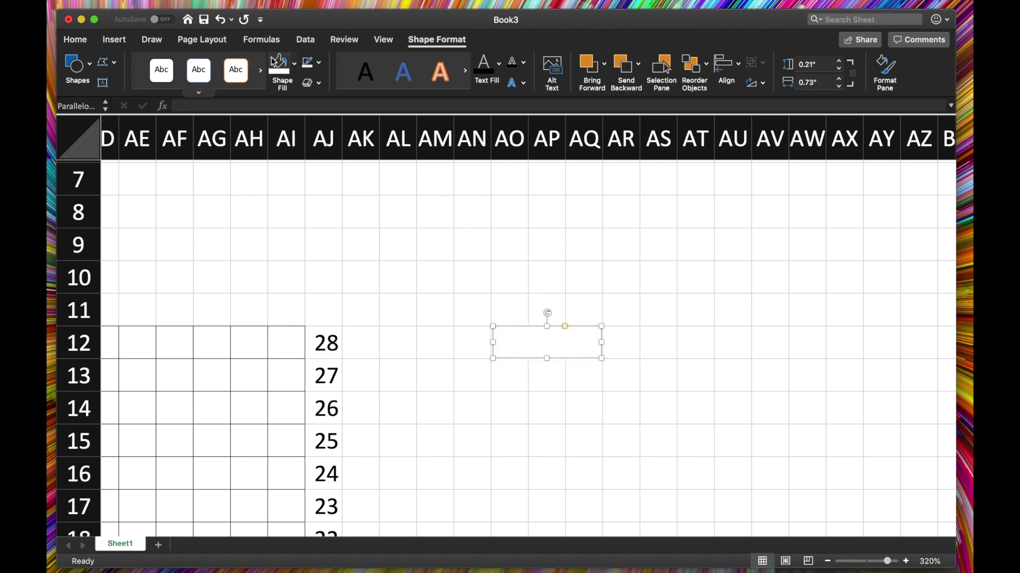
{"action": "left_click", "coordinate": [319, 64]}
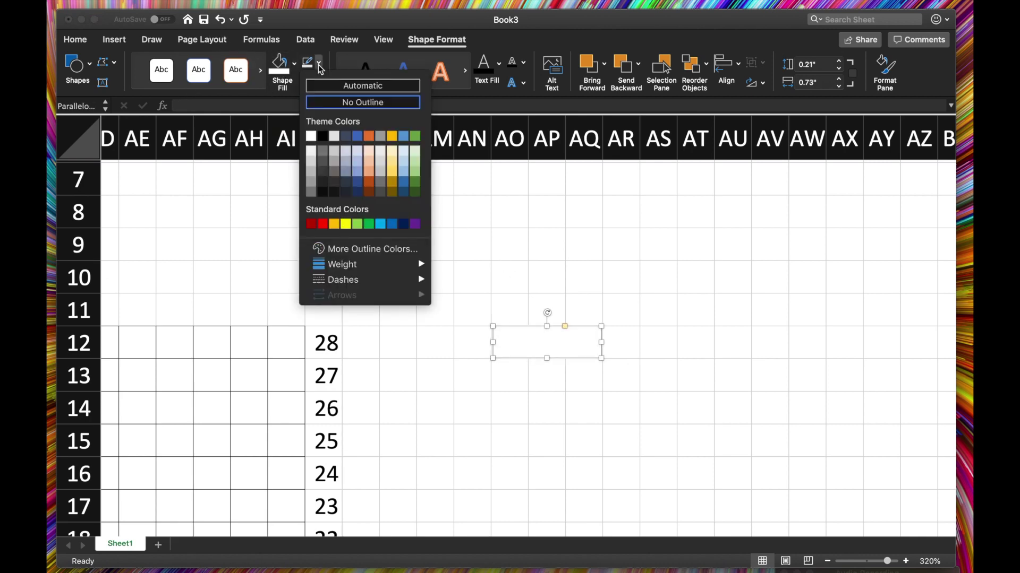
{"action": "left_click", "coordinate": [322, 137]}
{"action": "left_click", "coordinate": [574, 455]}
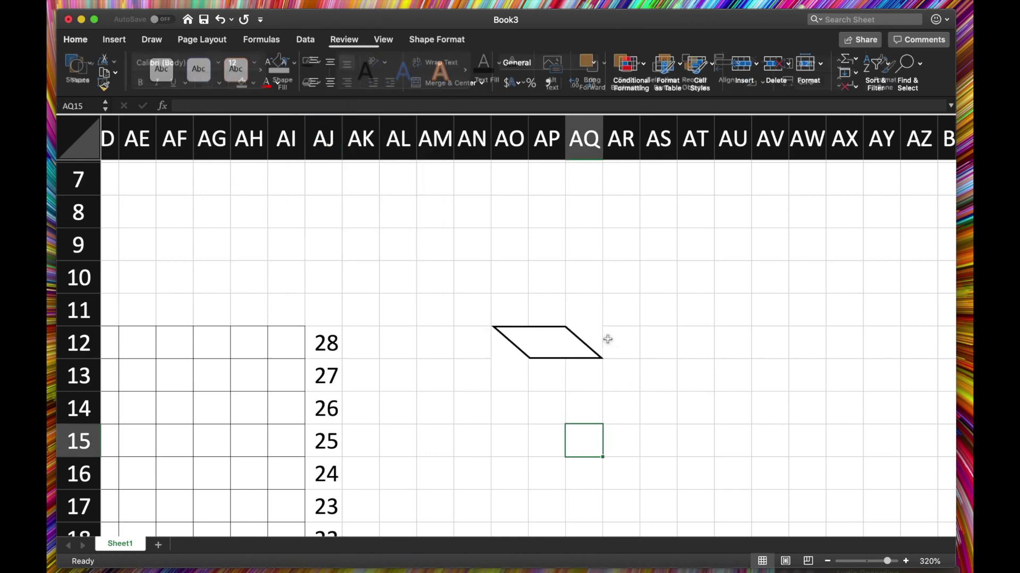
{"action": "left_click", "coordinate": [591, 339]}
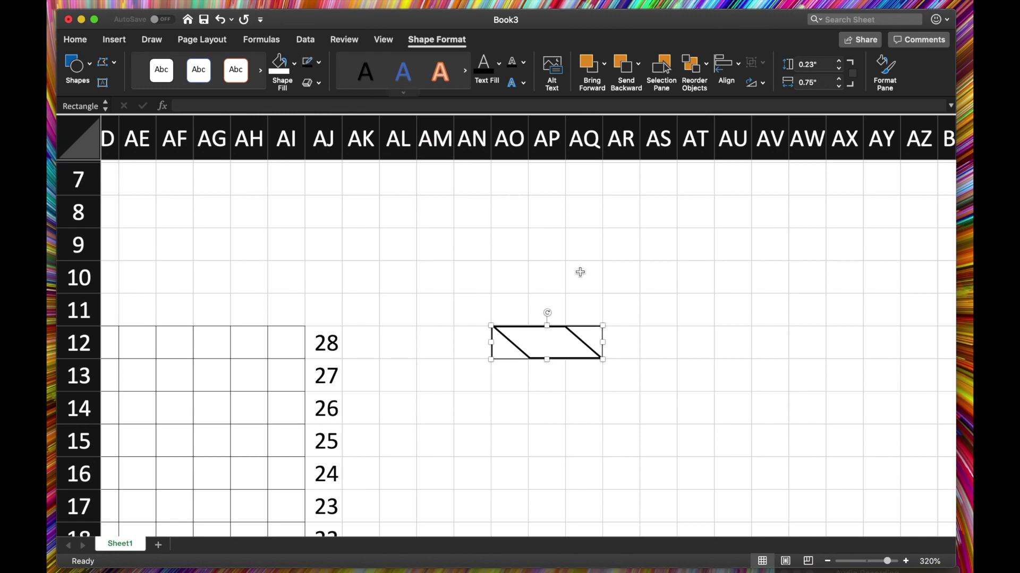
{"action": "left_click", "coordinate": [702, 384]}
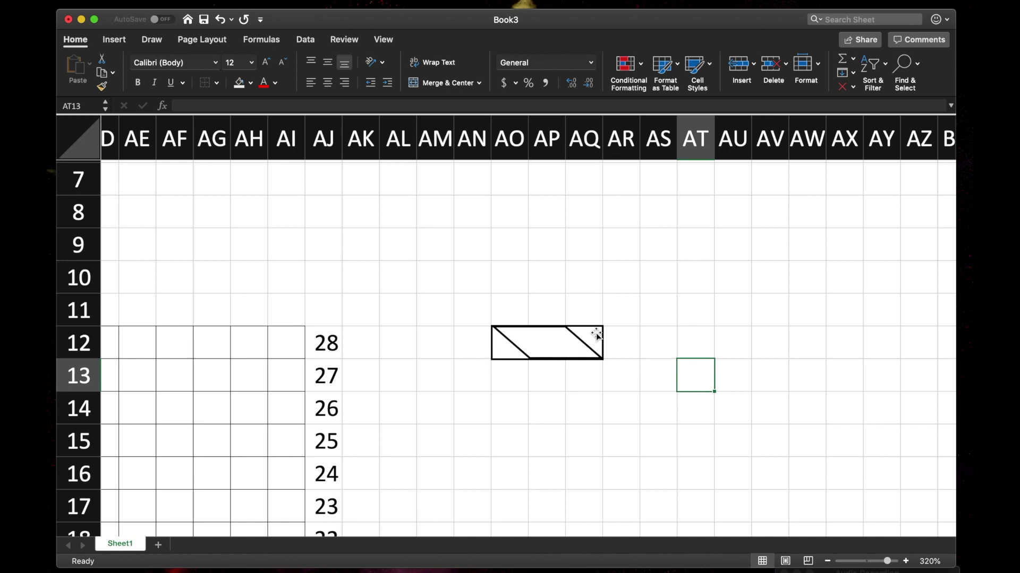
{"action": "left_click", "coordinate": [111, 47]}
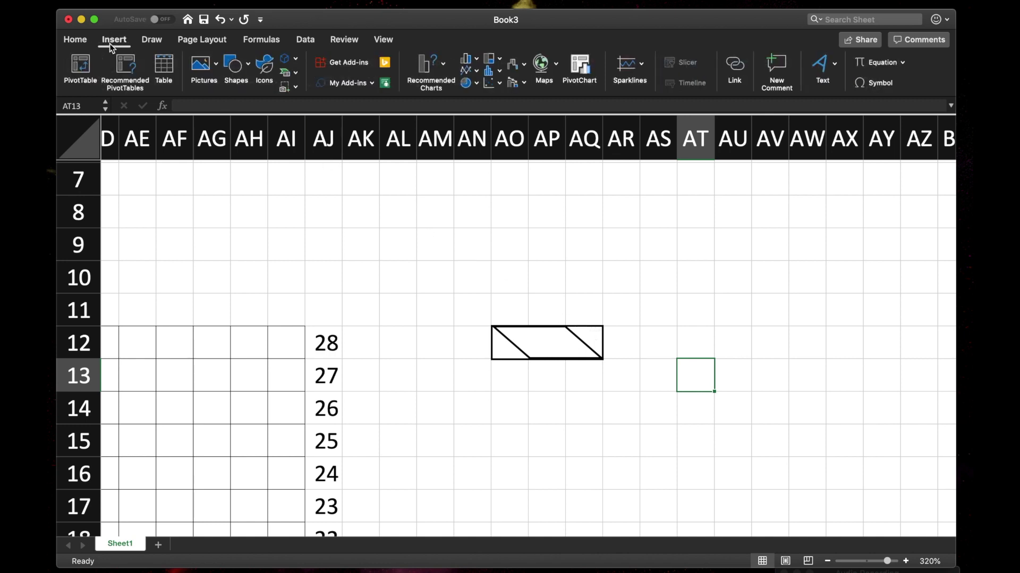
{"action": "left_click", "coordinate": [236, 76]}
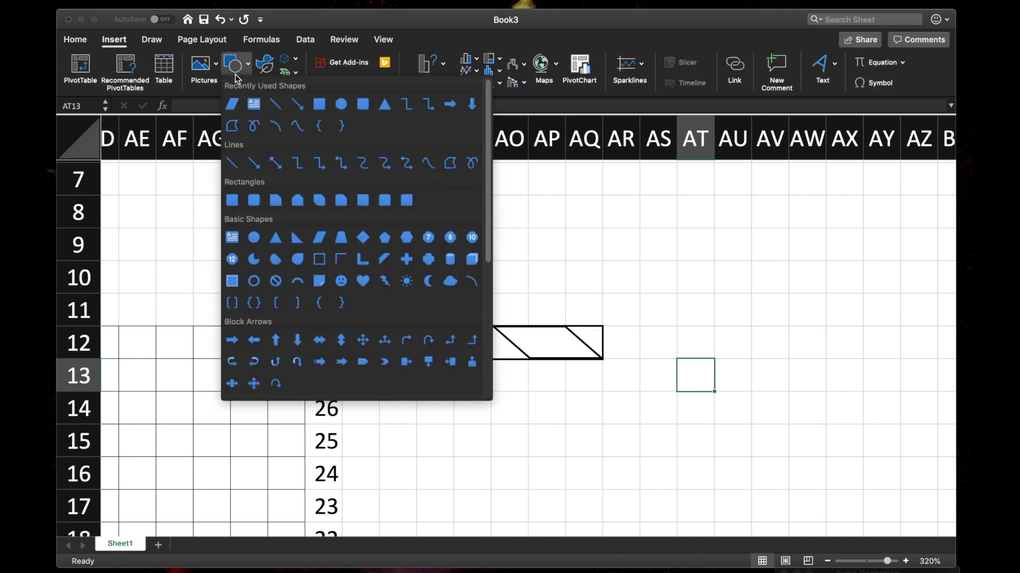
{"action": "left_click", "coordinate": [275, 103]}
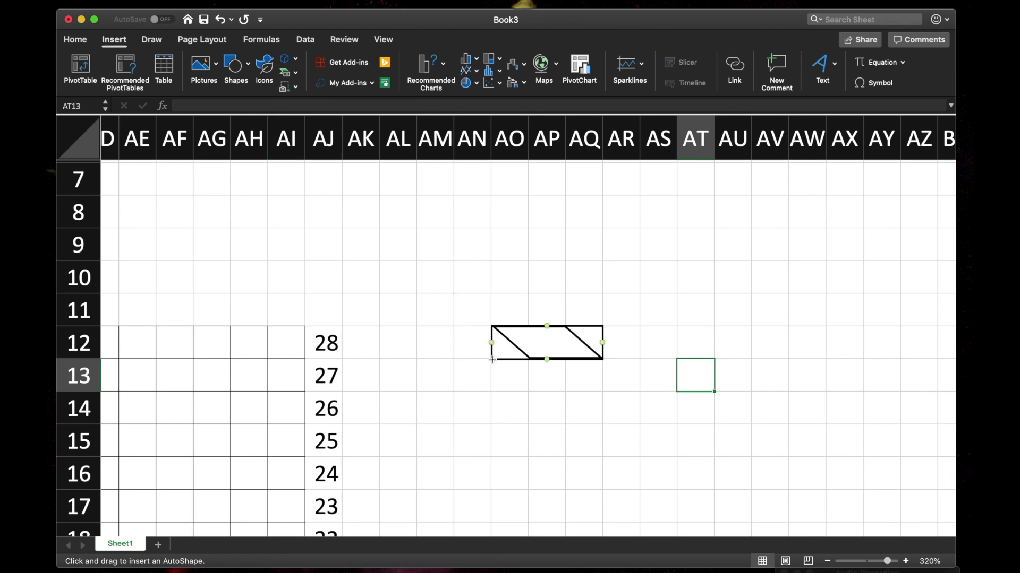
{"action": "left_click_drag", "start_coordinate": [492, 359], "coordinate": [430, 355]}
{"action": "left_click", "coordinate": [464, 399]}
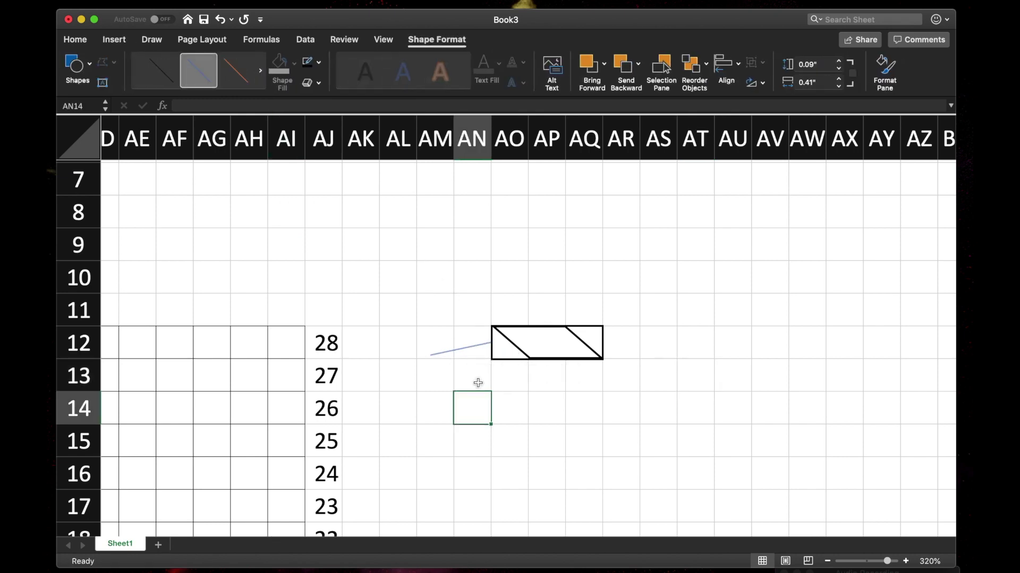
{"action": "left_click", "coordinate": [463, 350]}
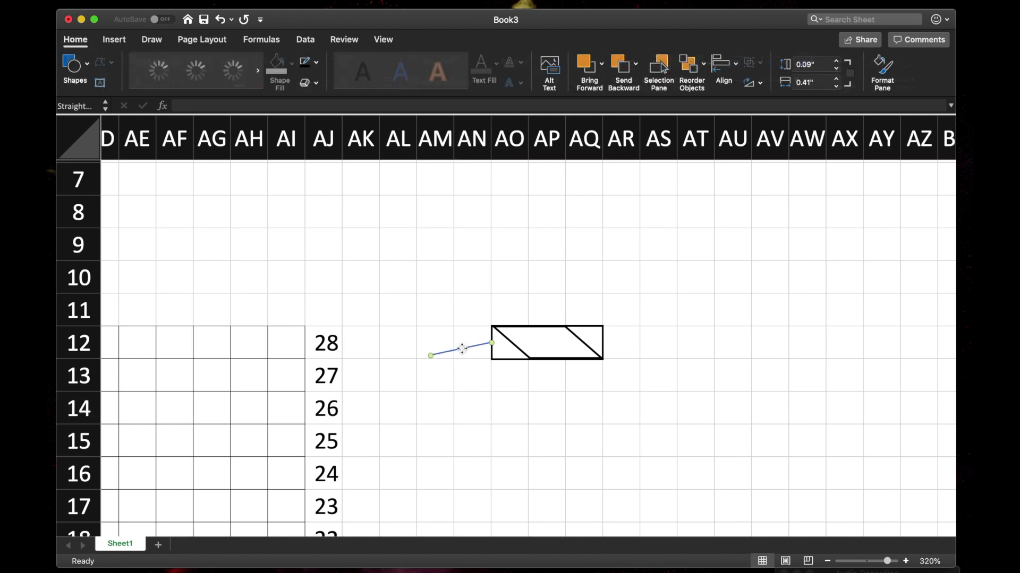
{"action": "key", "text": "Delete"}
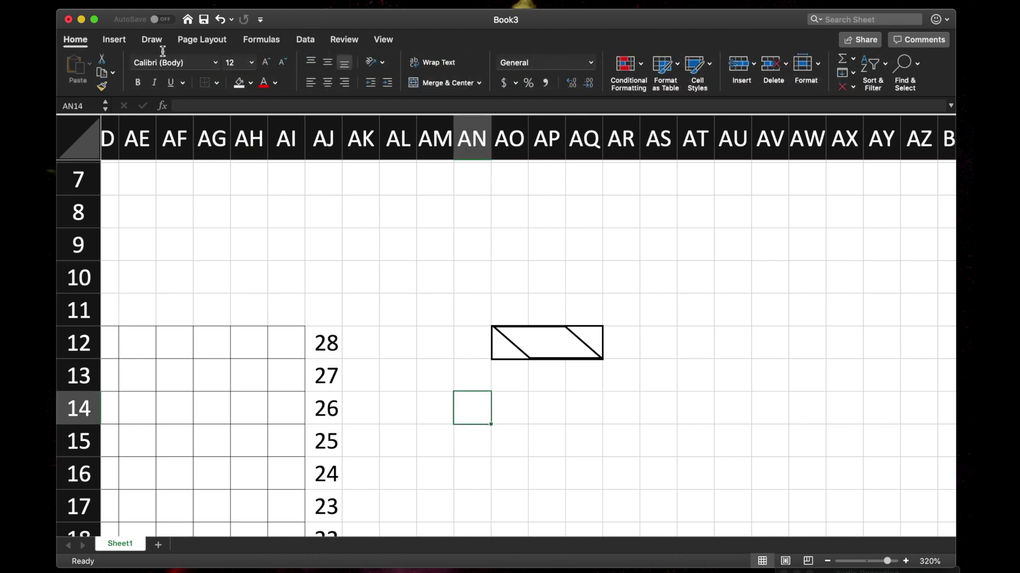
- Draw a straight diagonal line about 1" wide and 1" high, starting in cell AO10 and crossing the cable symbol downward
{"action": "left_click", "coordinate": [118, 41]}
{"action": "left_click", "coordinate": [234, 65]}
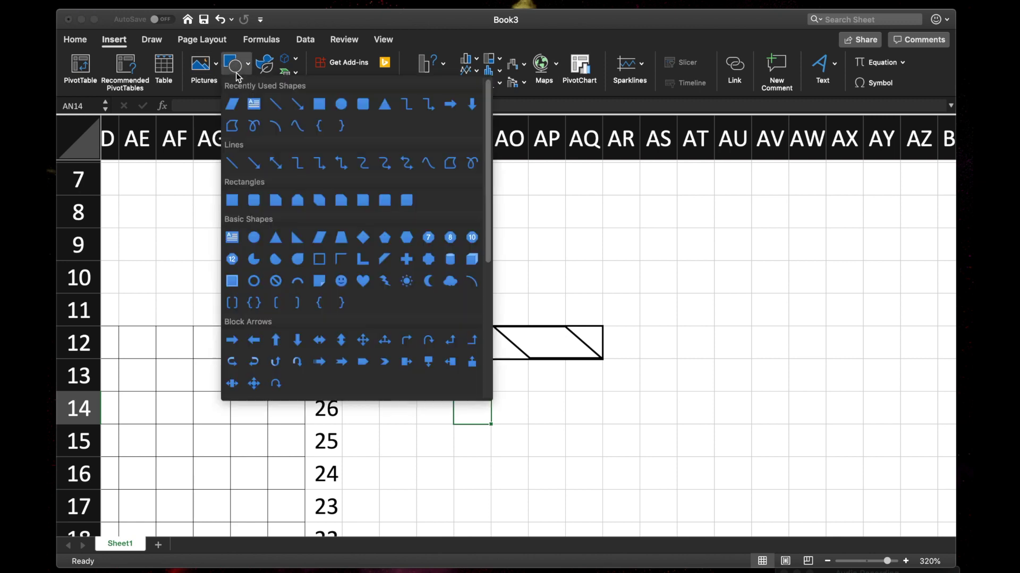
{"action": "left_click", "coordinate": [238, 164]}
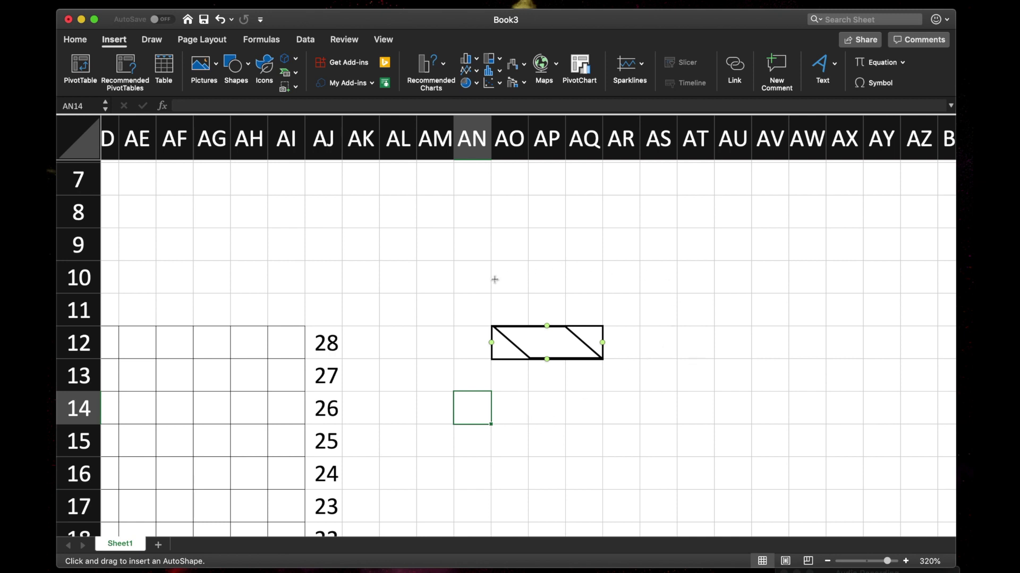
{"action": "left_click_drag", "start_coordinate": [493, 280], "coordinate": [641, 428]}
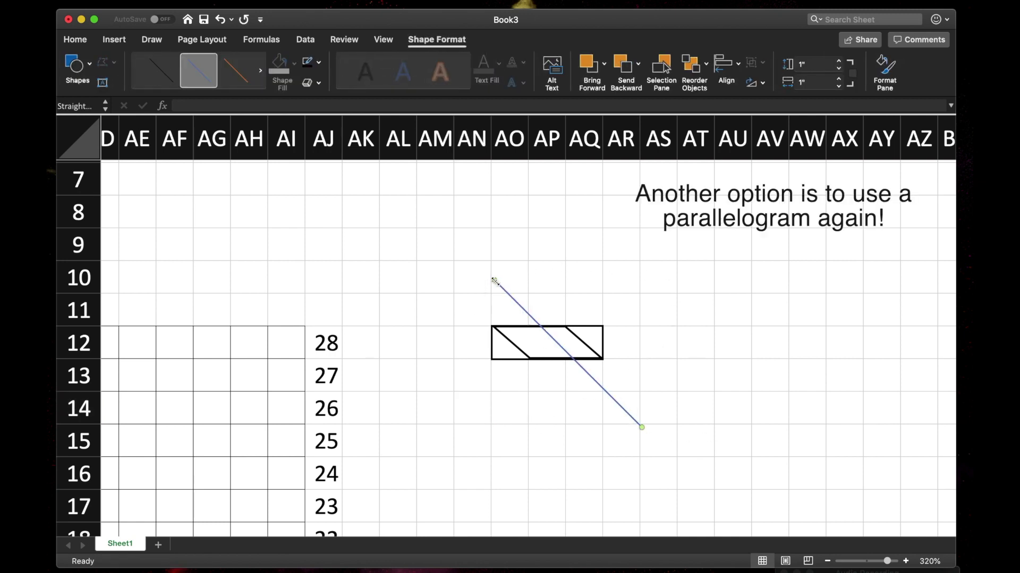
- Reposition the line to run from the rectangle's lower-left corner to the parallelogram's upper-right corner, about 0.5" wide and 0.21" high
{"action": "left_click_drag", "start_coordinate": [501, 287], "coordinate": [495, 361]}
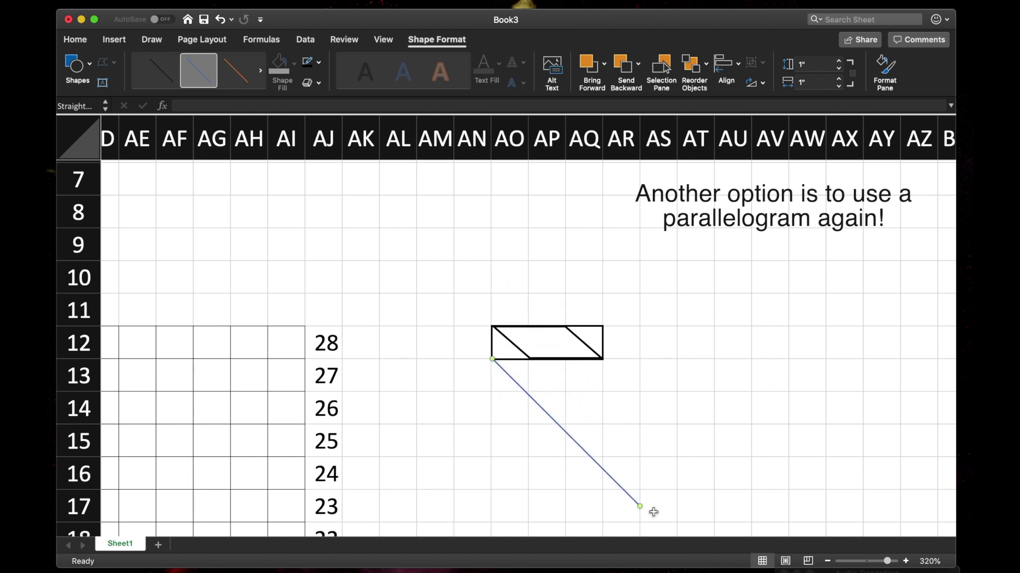
{"action": "left_click_drag", "start_coordinate": [641, 509], "coordinate": [566, 328]}
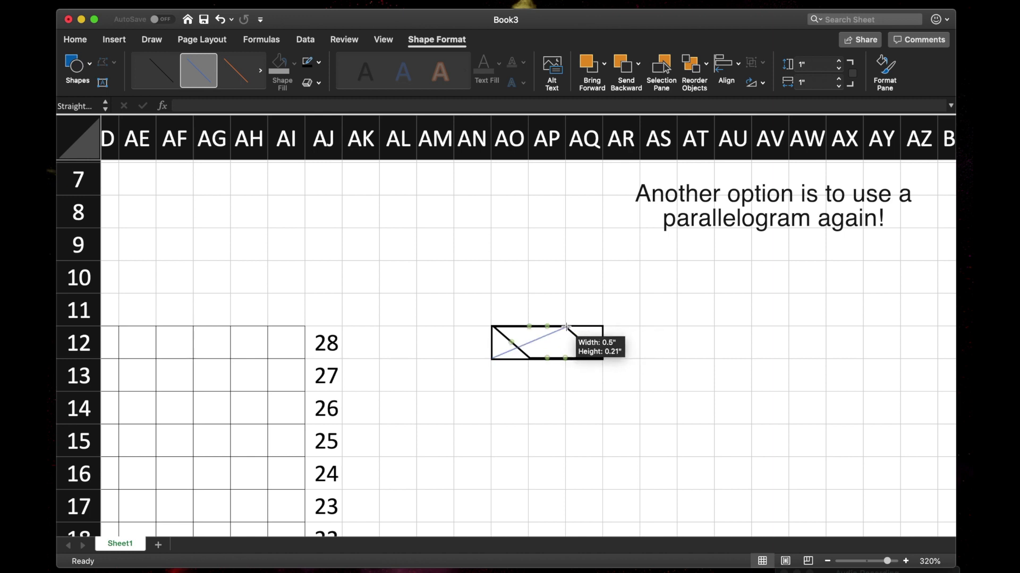
{"action": "left_click_drag", "start_coordinate": [565, 327], "coordinate": [566, 327]}
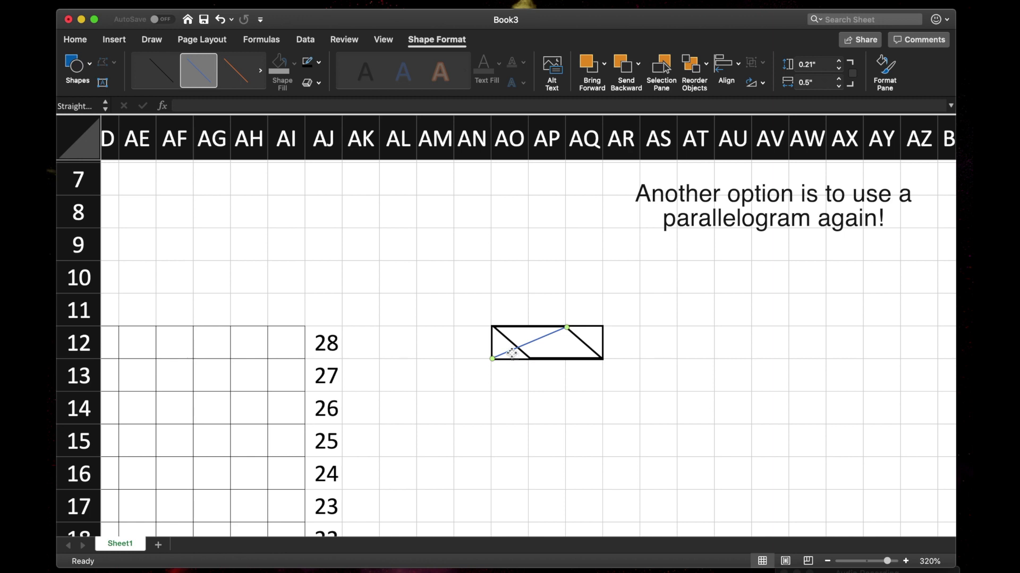
- Duplicate the diagonal line from the parallelogram's lower-left corner to the rectangle's upper-right corner and colour both lines black
{"action": "key", "text": "super+d"}
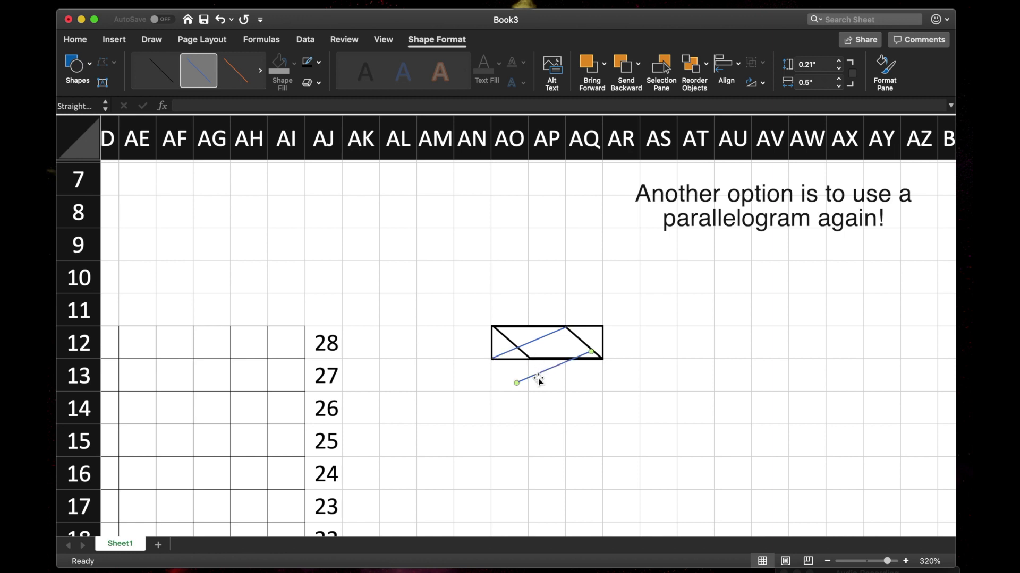
{"action": "left_click_drag", "start_coordinate": [538, 375], "coordinate": [551, 352]}
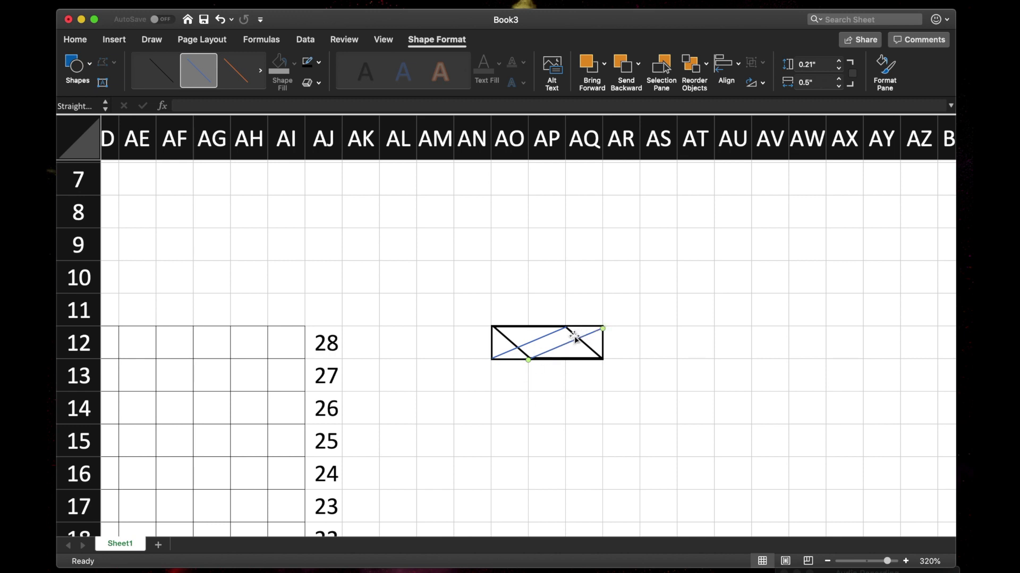
{"action": "left_click", "coordinate": [310, 68]}
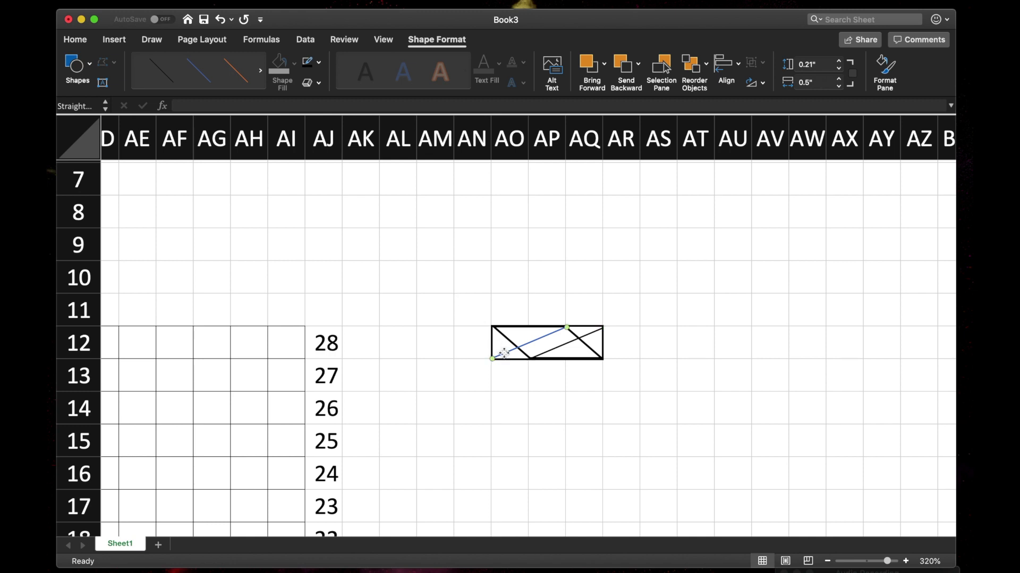
{"action": "left_click", "coordinate": [309, 64]}
- Bring the white parallelogram to the front so it covers the middle of both diagonal lines
{"action": "left_click", "coordinate": [507, 341]}
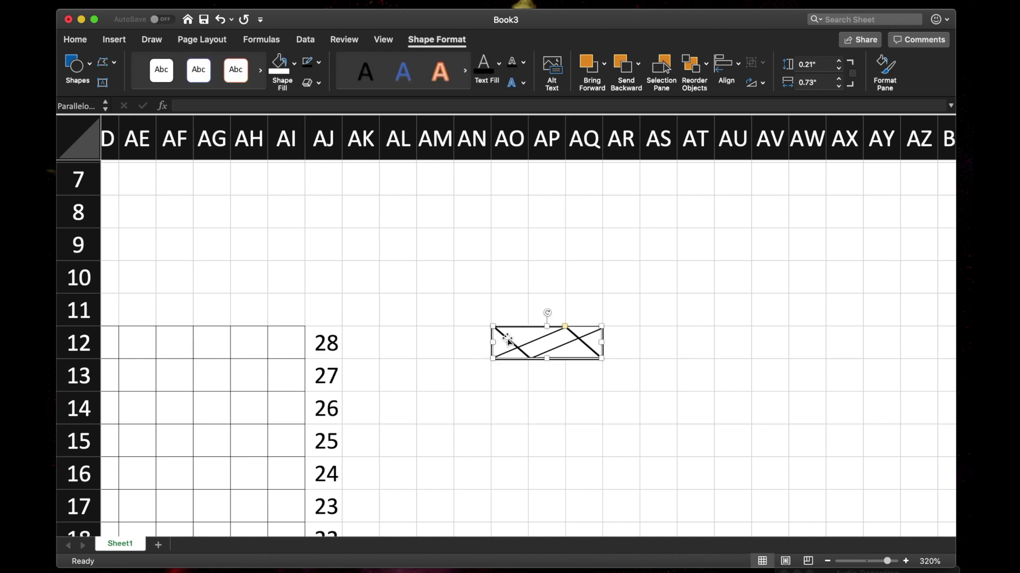
{"action": "right_click", "coordinate": [507, 338]}
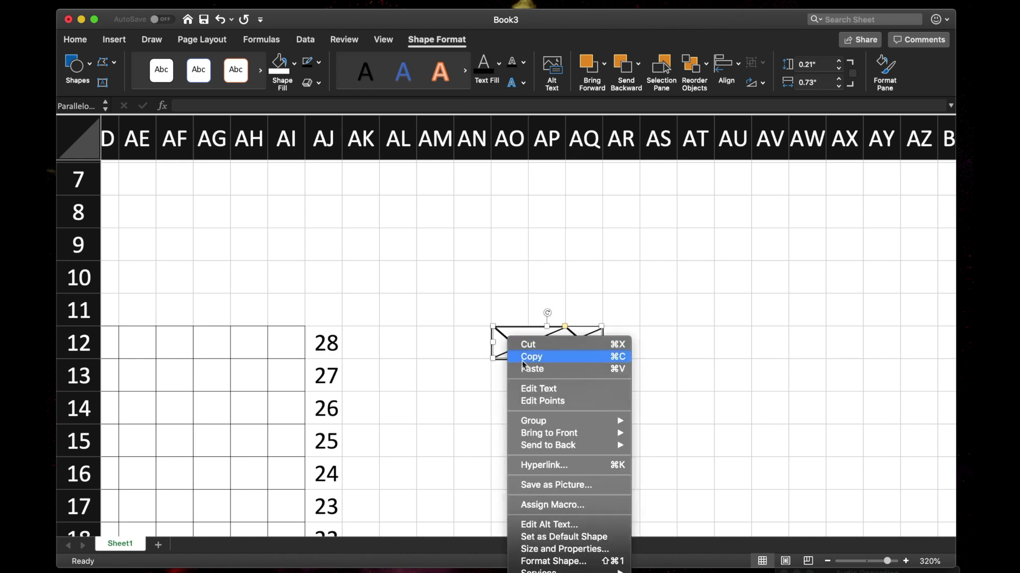
{"action": "mouse_move", "coordinate": [550, 438]}
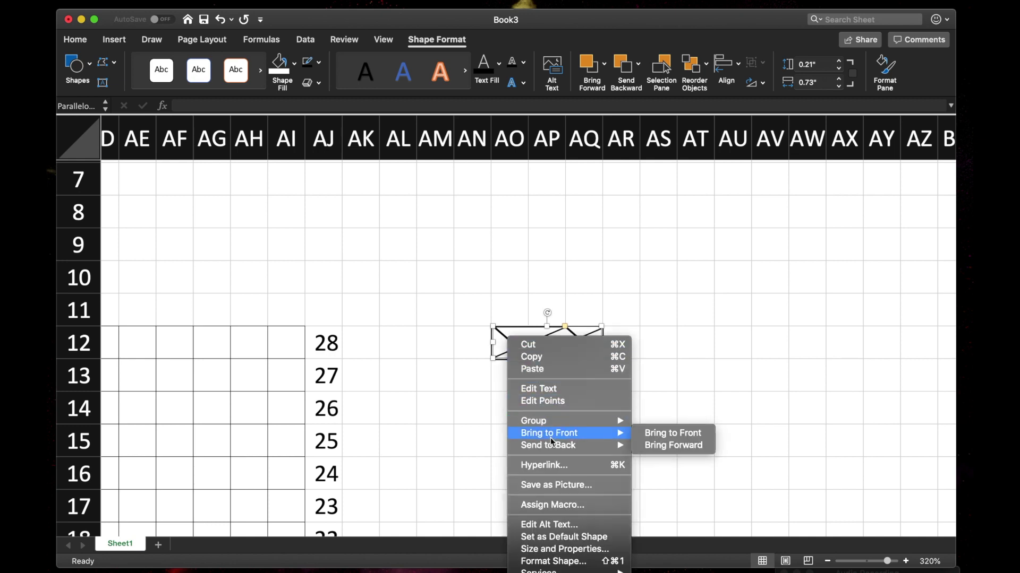
{"action": "left_click", "coordinate": [669, 433]}
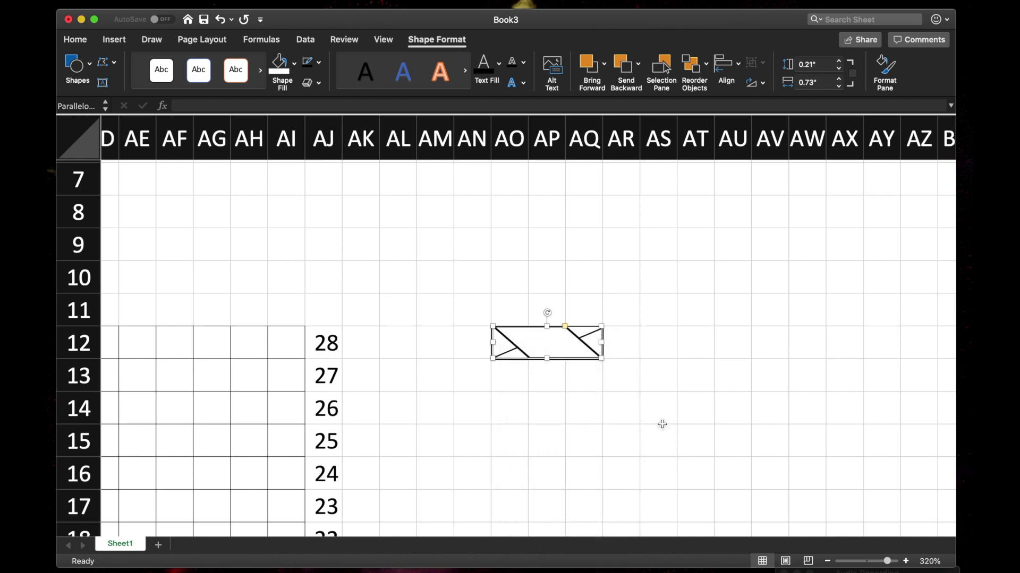
{"action": "left_click", "coordinate": [594, 405]}
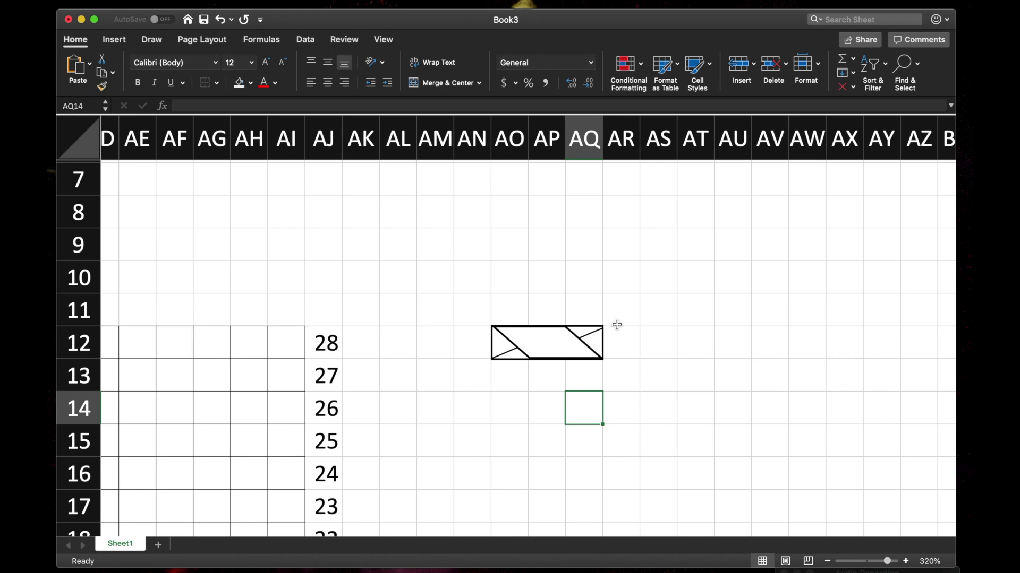
- Give the rectangle behind the parallelogram a gray outline and a dark gray fill
{"action": "left_click", "coordinate": [500, 344]}
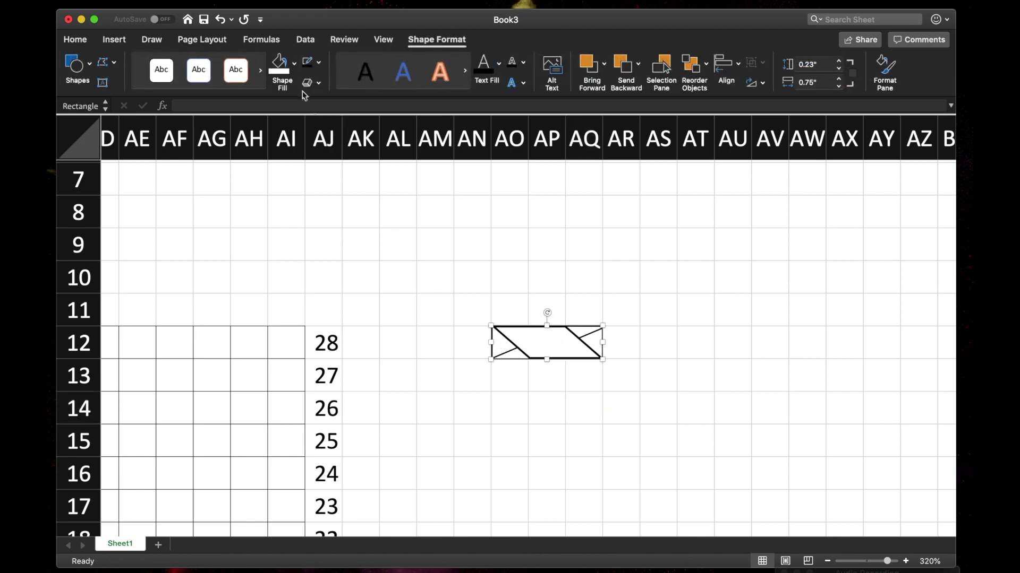
{"action": "left_click", "coordinate": [320, 63]}
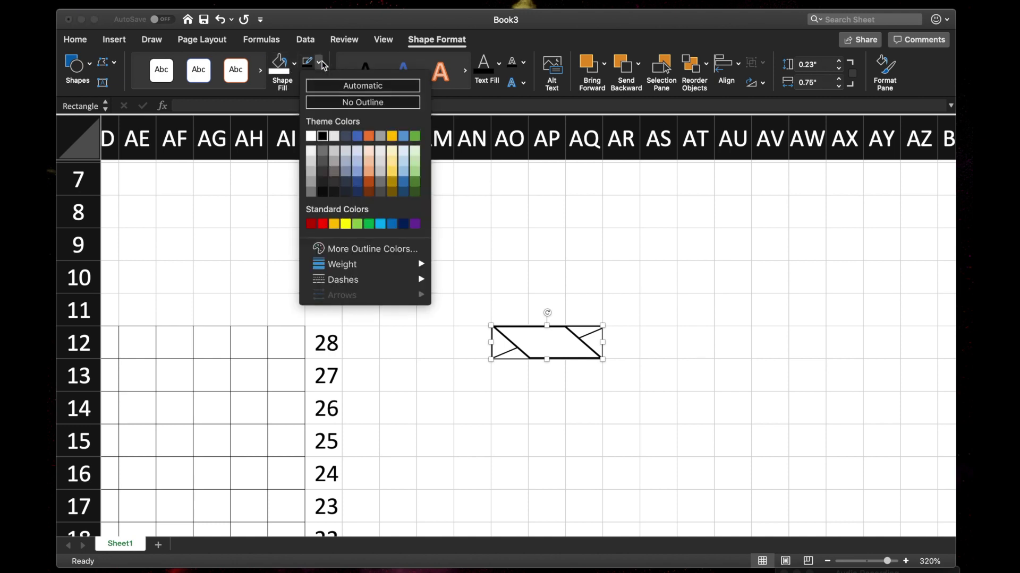
{"action": "left_click", "coordinate": [323, 151]}
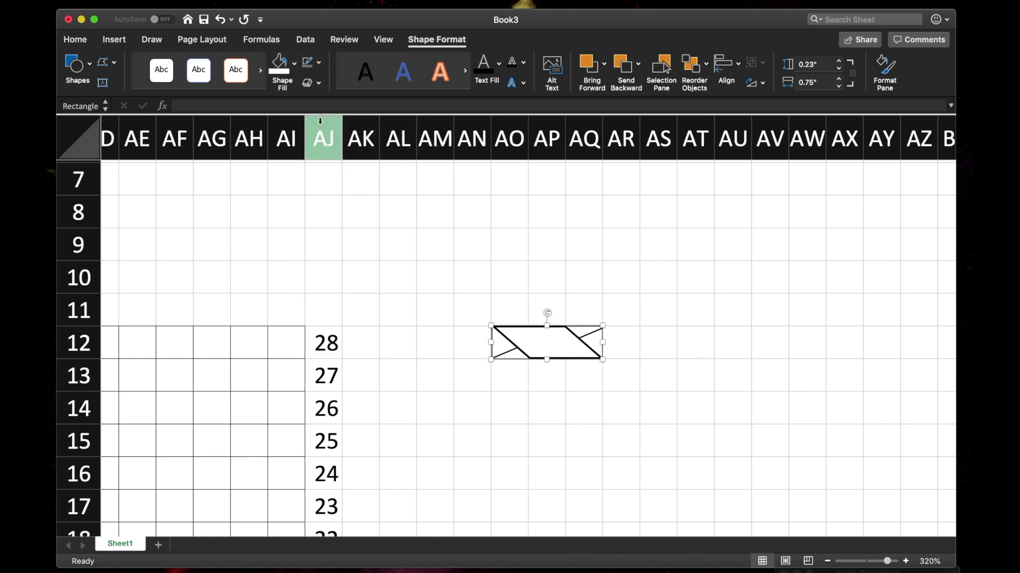
{"action": "left_click", "coordinate": [295, 64]}
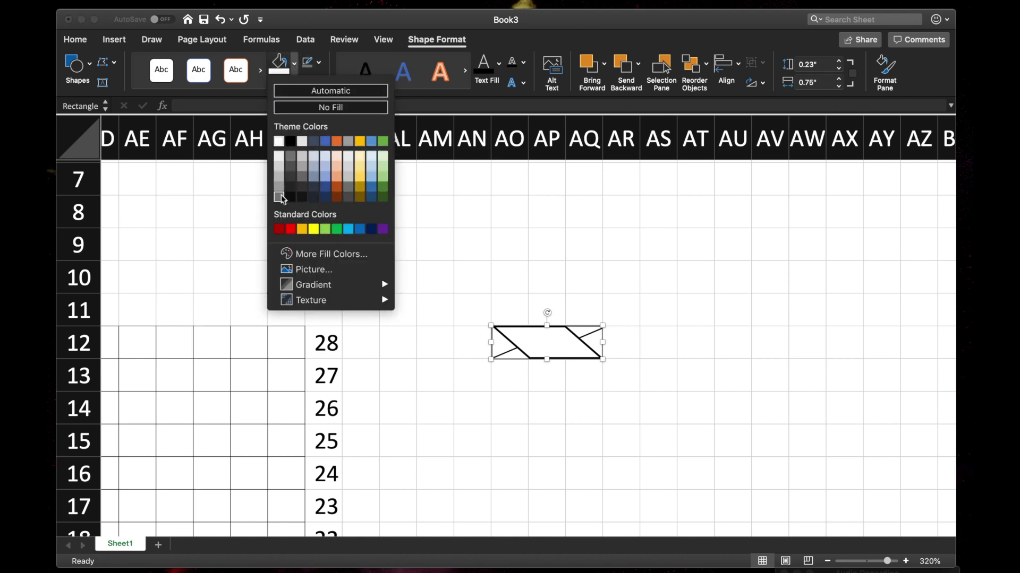
{"action": "left_click", "coordinate": [280, 198]}
{"action": "left_click", "coordinate": [541, 427]}
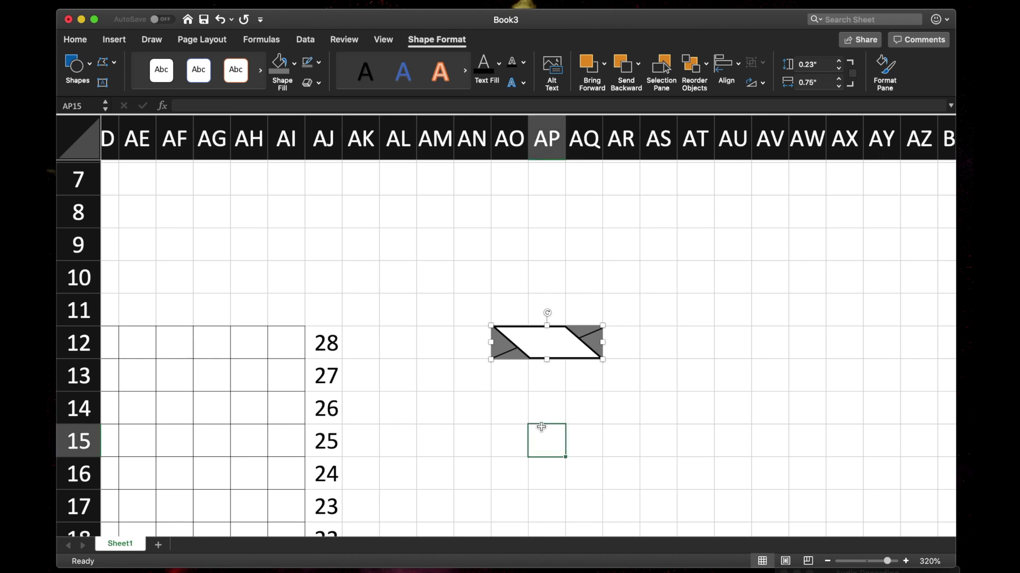
{"action": "left_click", "coordinate": [608, 397]}
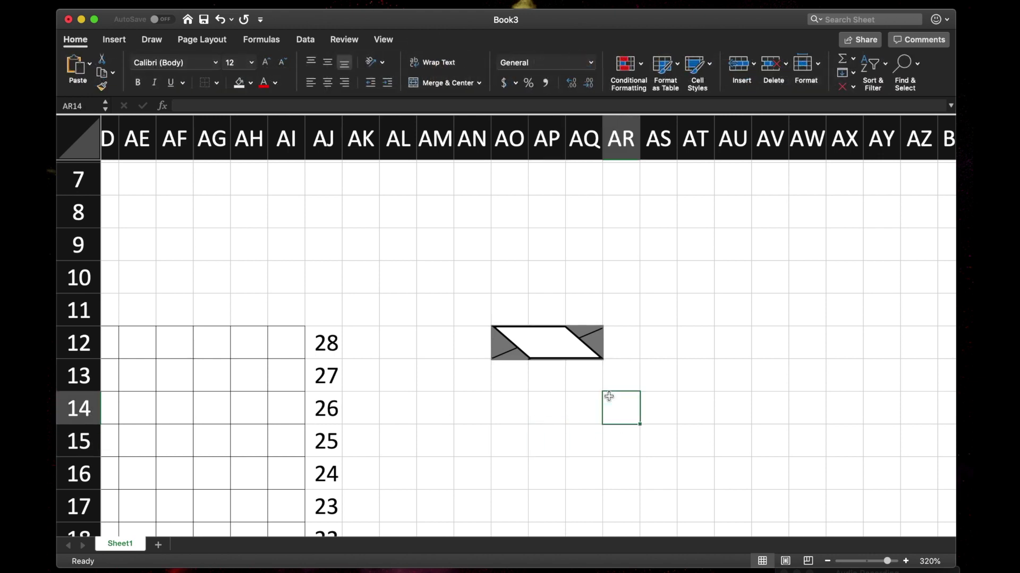
- Set the outline of the dark gray rectangle to black
{"action": "left_click", "coordinate": [597, 341]}
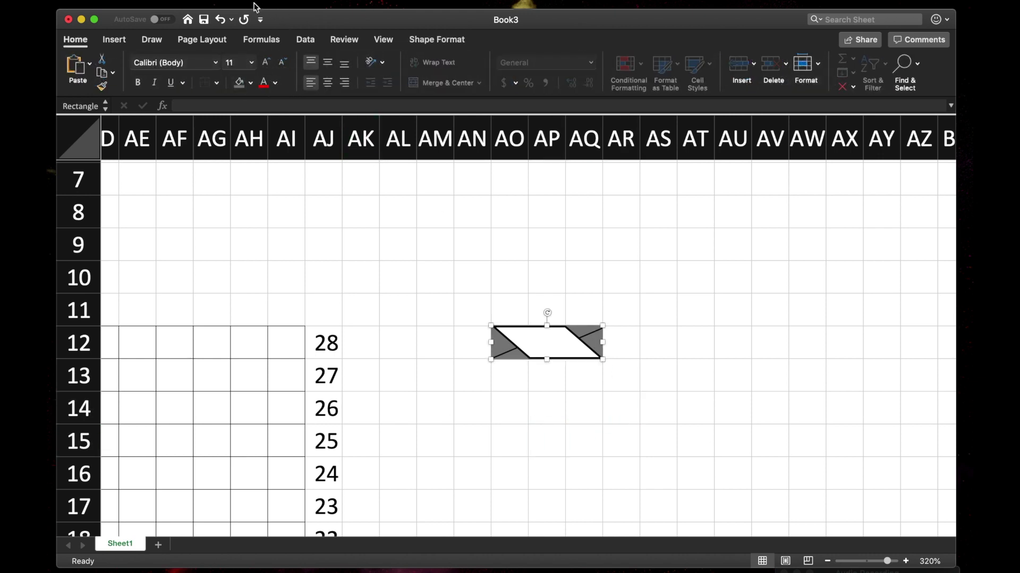
{"action": "left_click", "coordinate": [432, 39]}
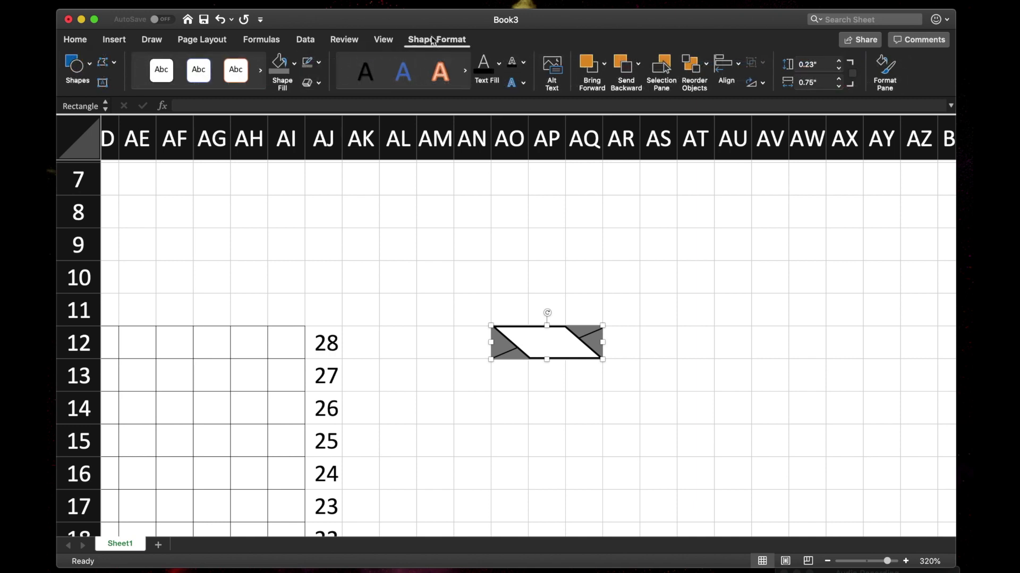
{"action": "left_click", "coordinate": [318, 62]}
{"action": "left_click", "coordinate": [322, 137]}
{"action": "left_click", "coordinate": [676, 407]}
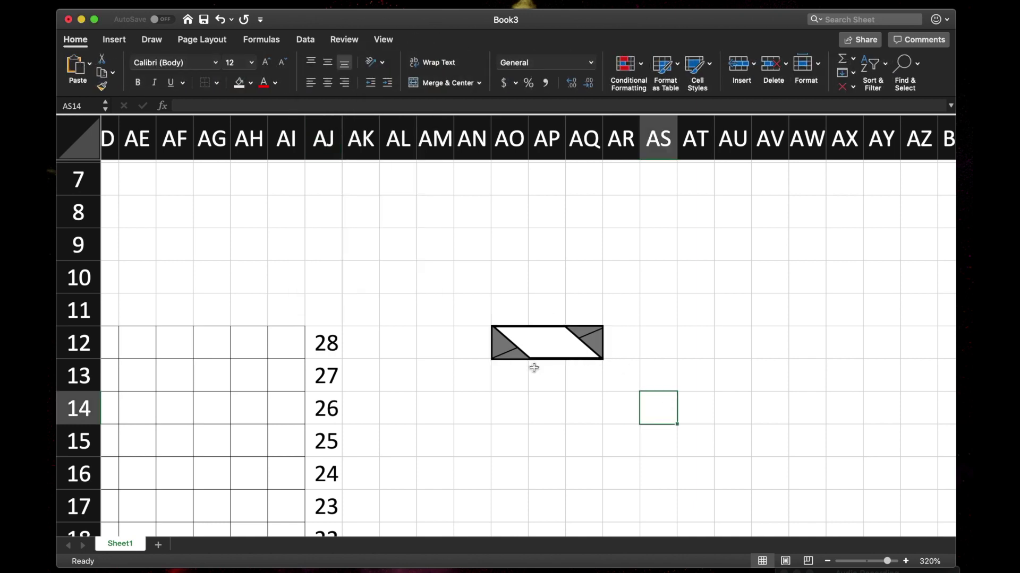
- Group the parallelogram, the rectangle and both diagonal lines into one cable symbol
{"action": "left_click", "coordinate": [560, 352]}
{"action": "left_click", "coordinate": [546, 396]}
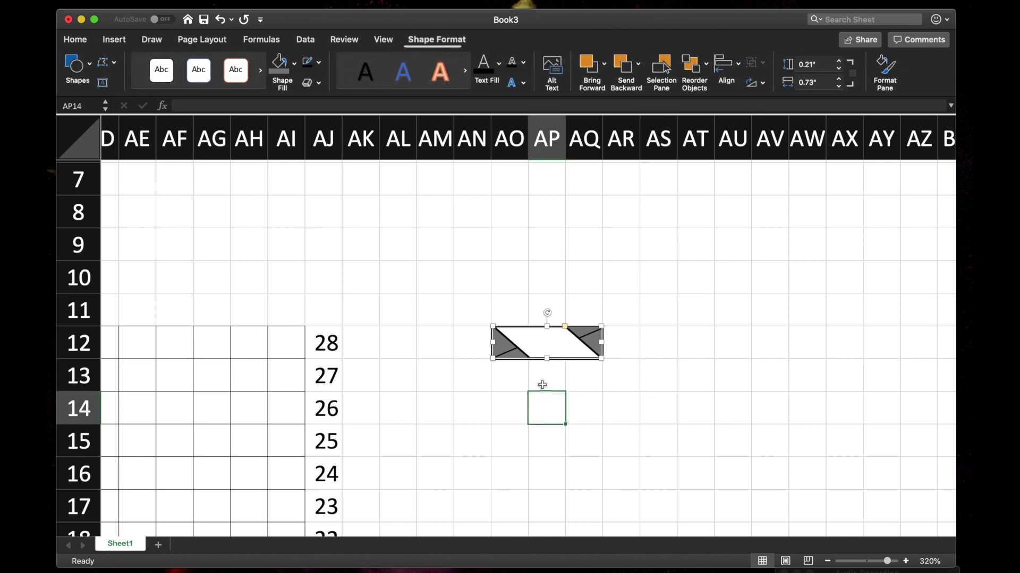
{"action": "left_click", "coordinate": [507, 352]}
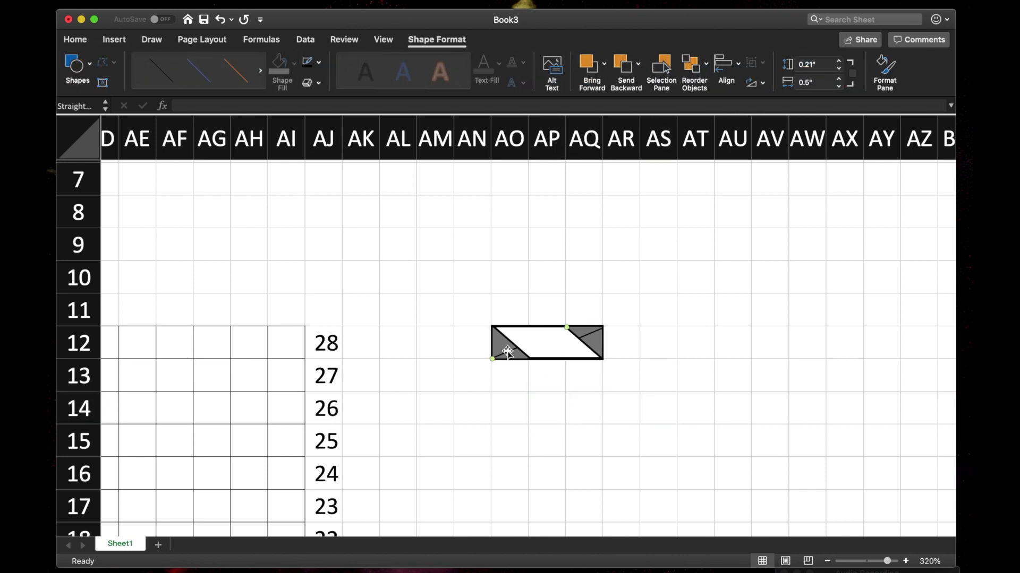
{"action": "left_click", "coordinate": [506, 349]}
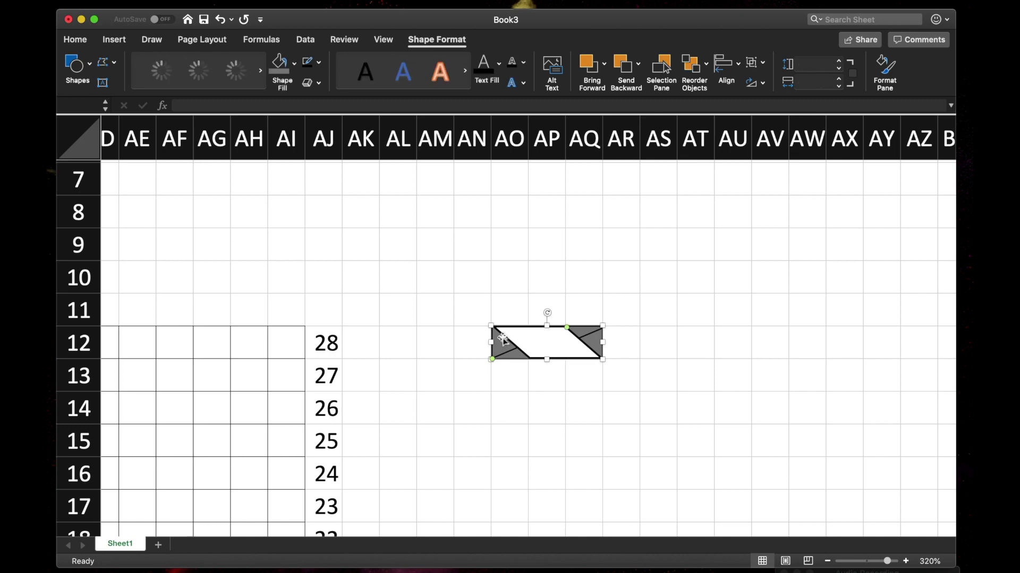
{"action": "right_click", "coordinate": [593, 335]}
{"action": "mouse_move", "coordinate": [638, 388]}
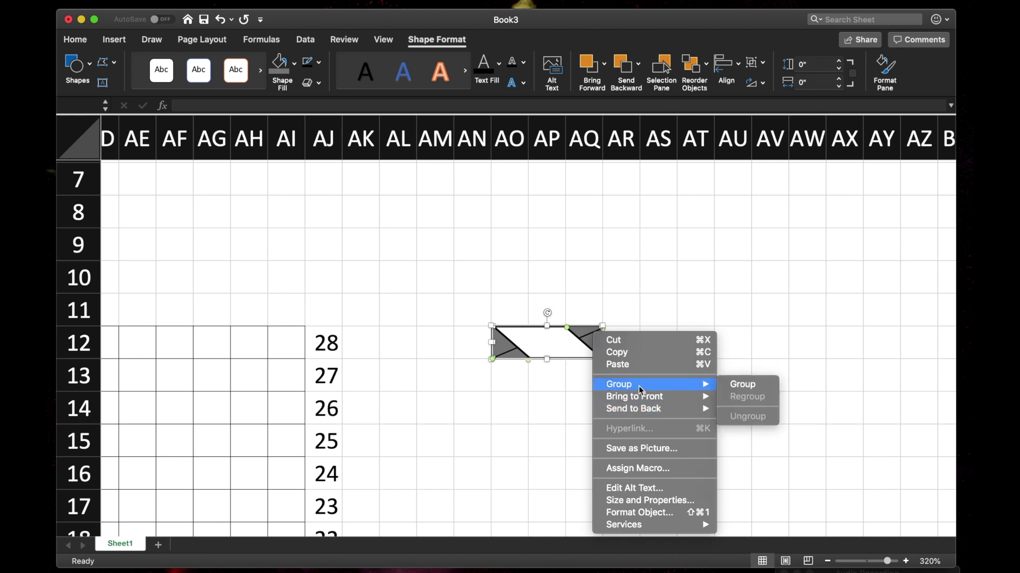
{"action": "left_click", "coordinate": [743, 385]}
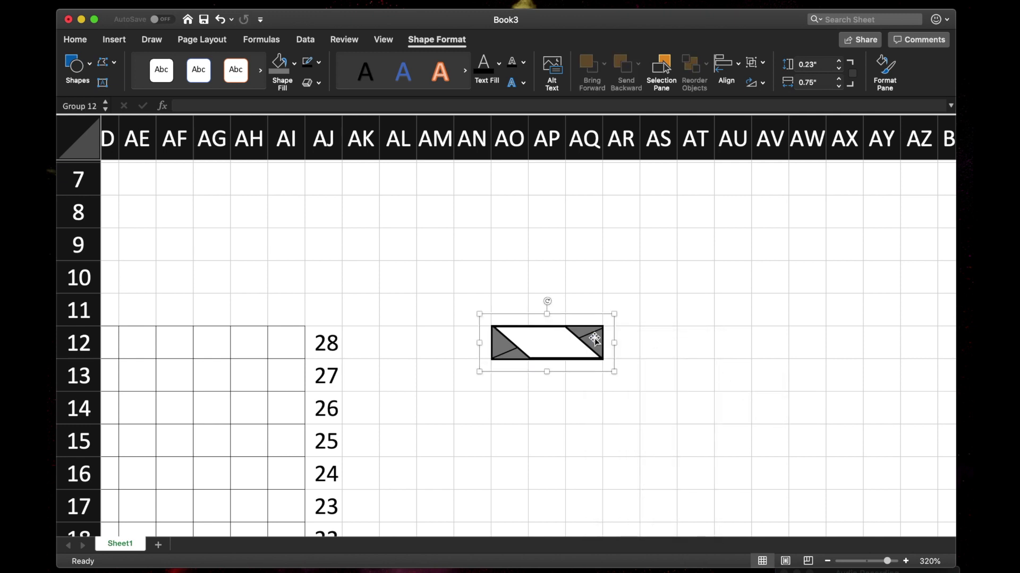
- Place the grouped cable symbol over cells AN11 to AP11 and discard its extra duplicate
{"action": "left_click_drag", "start_coordinate": [591, 331], "coordinate": [452, 266]}
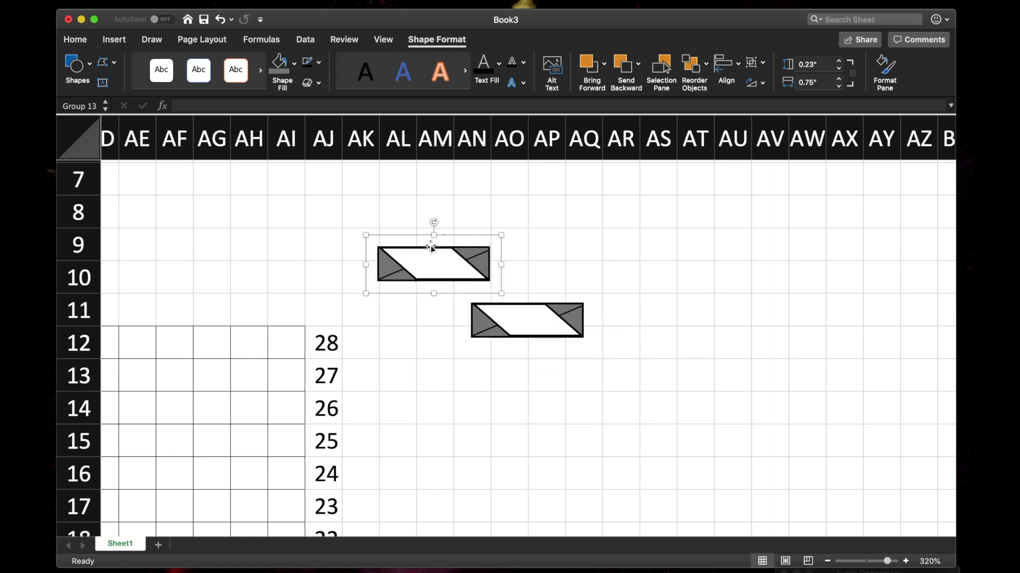
{"action": "scroll", "coordinate": [452, 268], "scroll_direction": "right", "scroll_amount": 1}
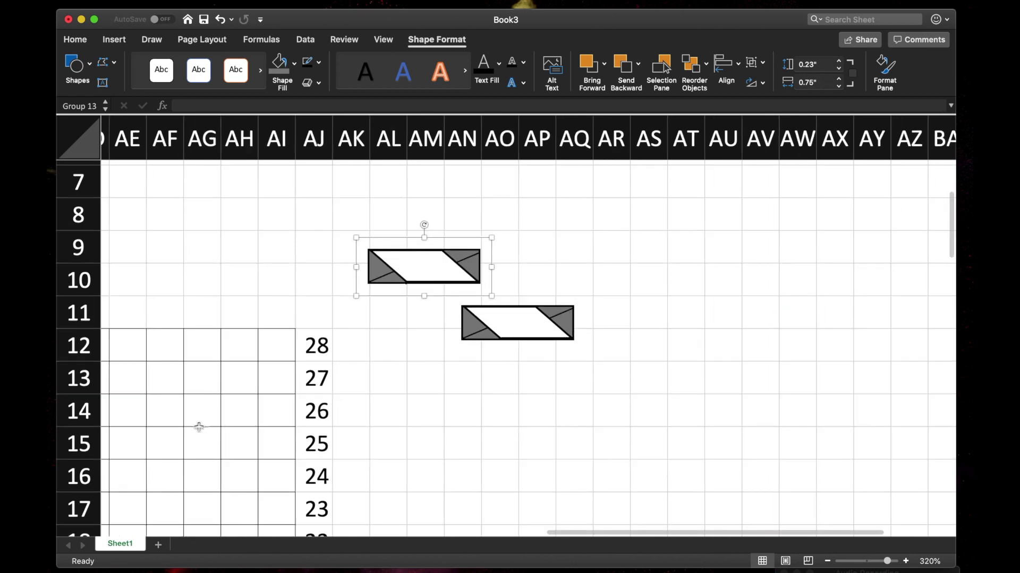
{"action": "left_click_drag", "start_coordinate": [431, 269], "coordinate": [527, 270]}
{"action": "key", "text": "super+z"}
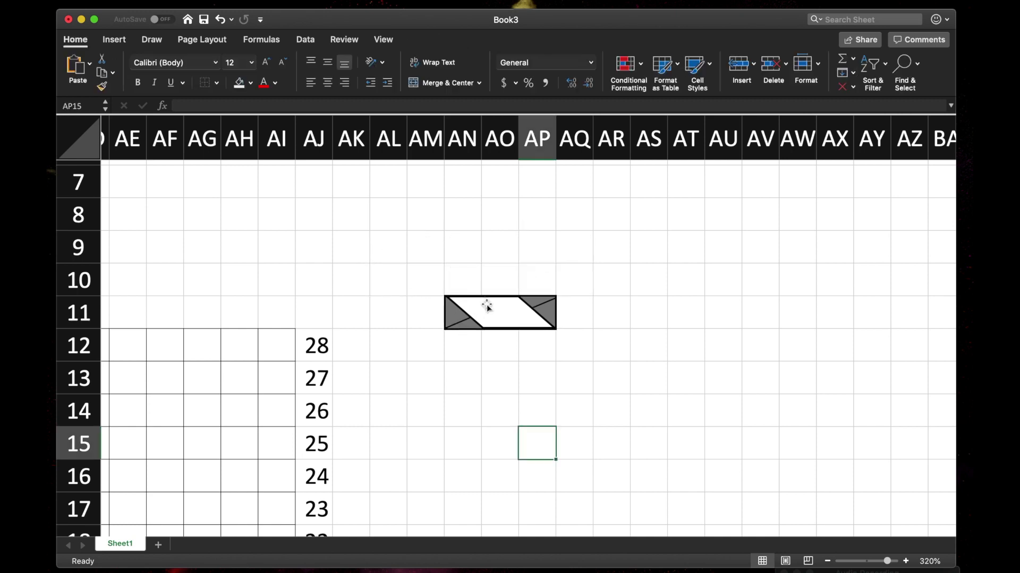
- Paste a copy of the cable symbol over AN13 to AP13 and move the copy's white parallelogram below its gray rectangle
{"action": "left_click", "coordinate": [510, 319]}
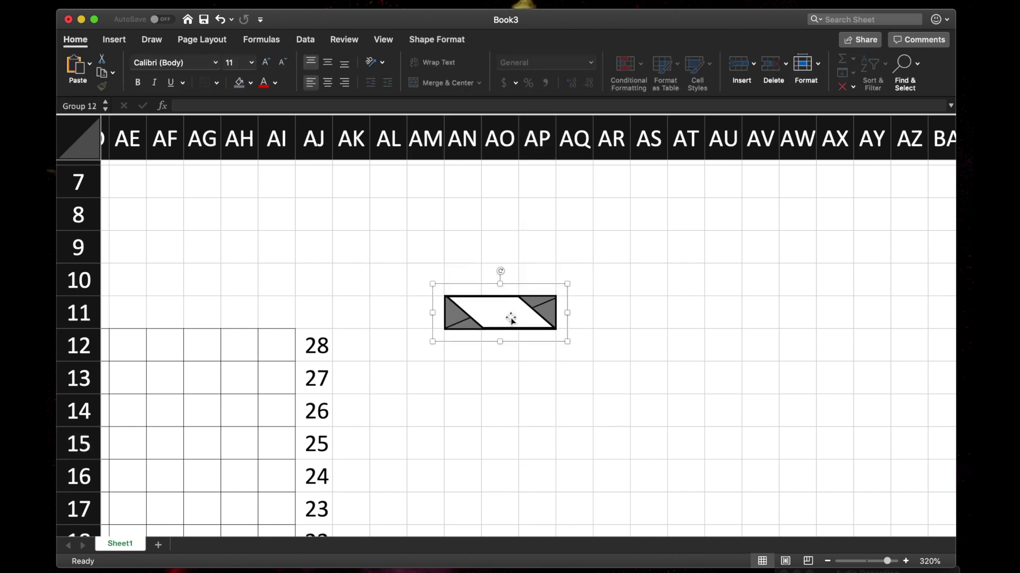
{"action": "left_click", "coordinate": [473, 377]}
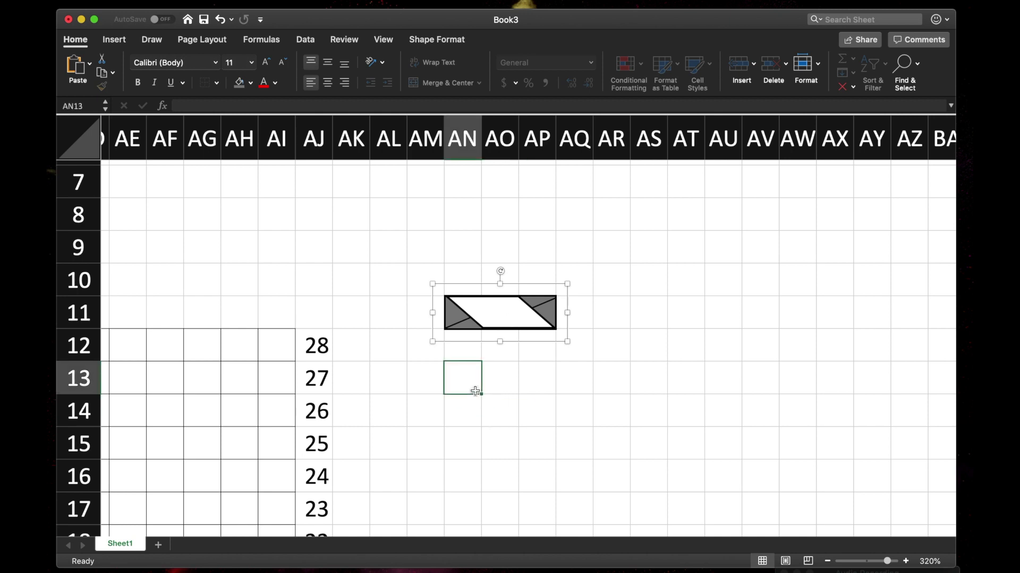
{"action": "key", "text": "super+v"}
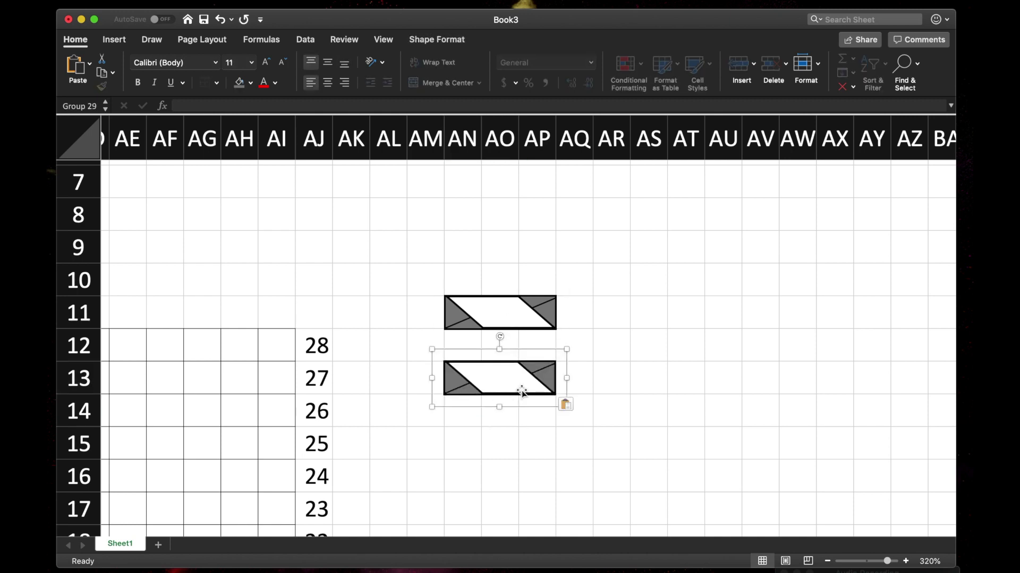
{"action": "left_click", "coordinate": [469, 383]}
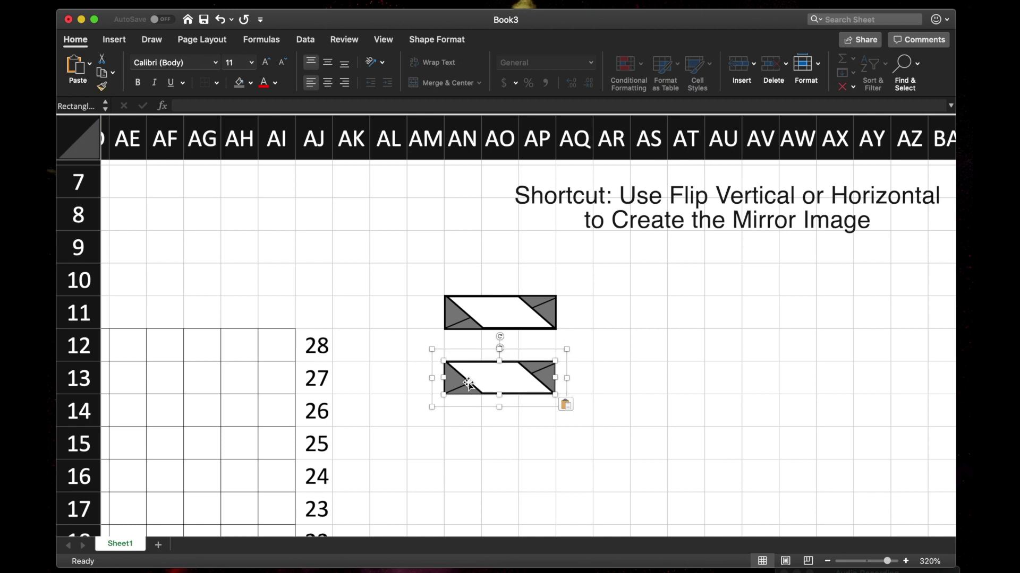
{"action": "left_click_drag", "start_coordinate": [468, 383], "coordinate": [477, 433]}
- Reverse the slope of both diagonal lines in the copy's gray rectangle so they run from upper left to lower right
{"action": "left_click", "coordinate": [471, 382]}
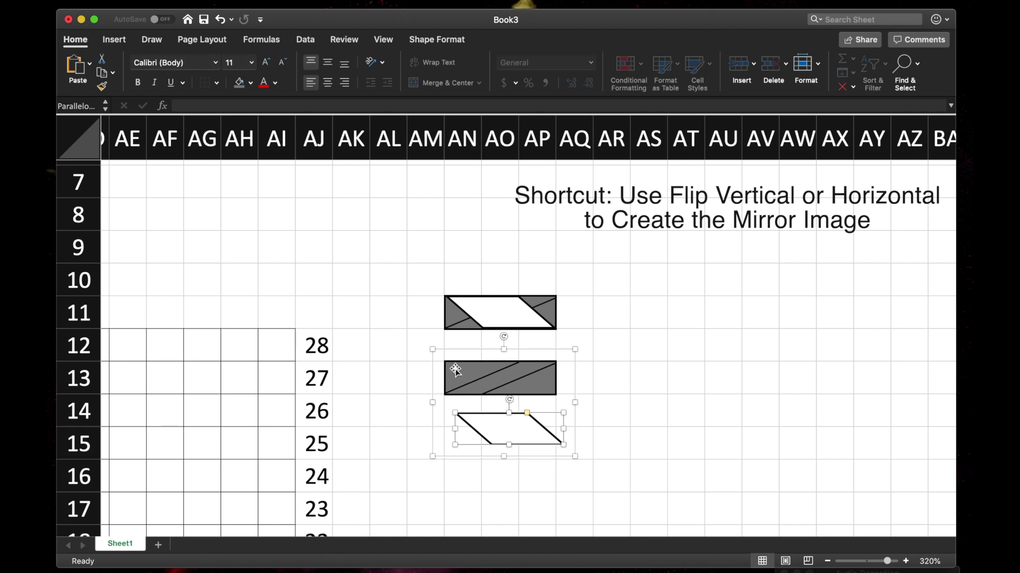
{"action": "left_click", "coordinate": [480, 379]}
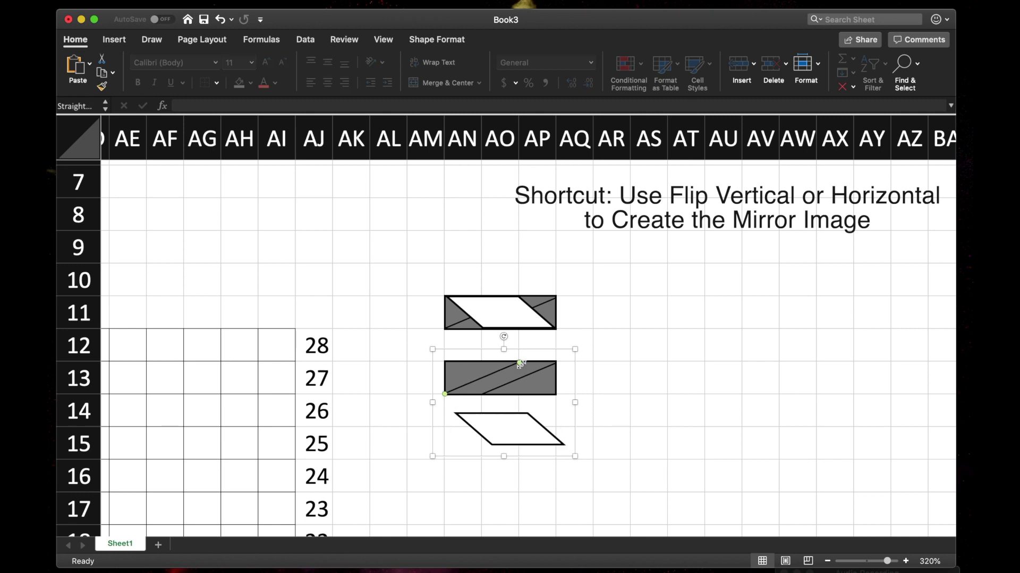
{"action": "left_click_drag", "start_coordinate": [519, 363], "coordinate": [369, 362]}
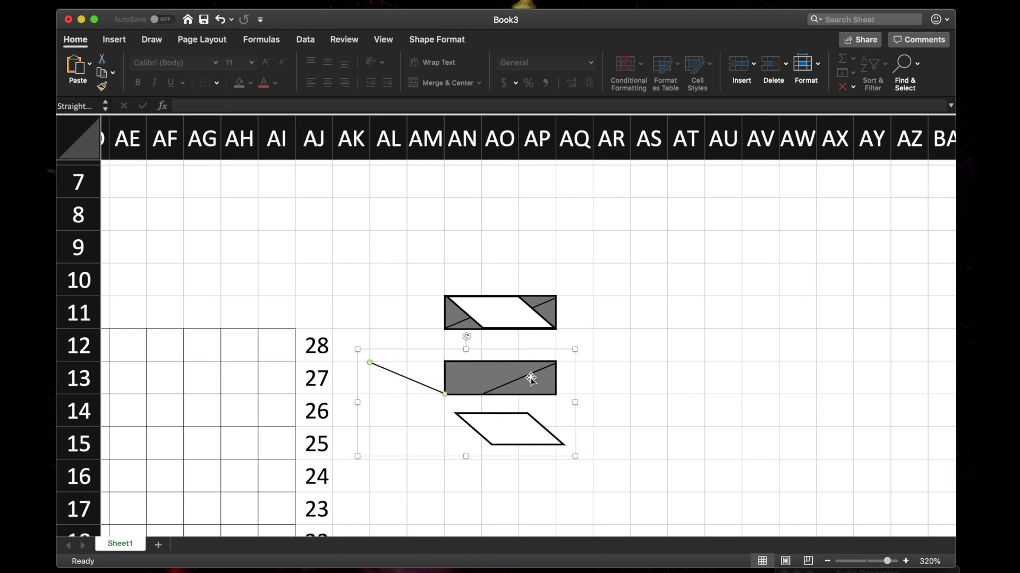
{"action": "left_click_drag", "start_coordinate": [554, 364], "coordinate": [509, 374]}
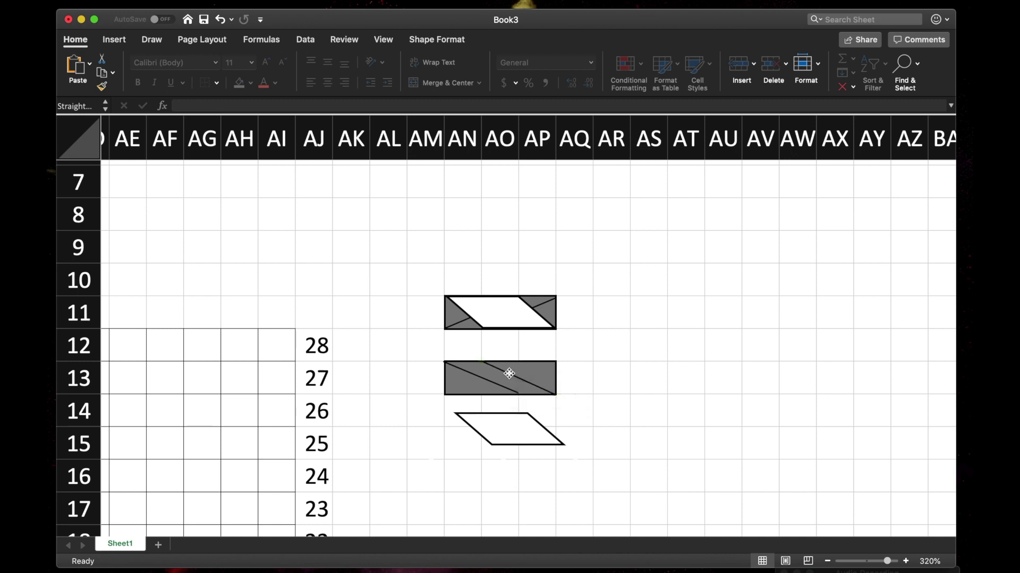
- Flip the white parallelogram below row 13 horizontally and place it over the gray rectangle in AN13 to AP13
{"action": "left_click", "coordinate": [565, 421]}
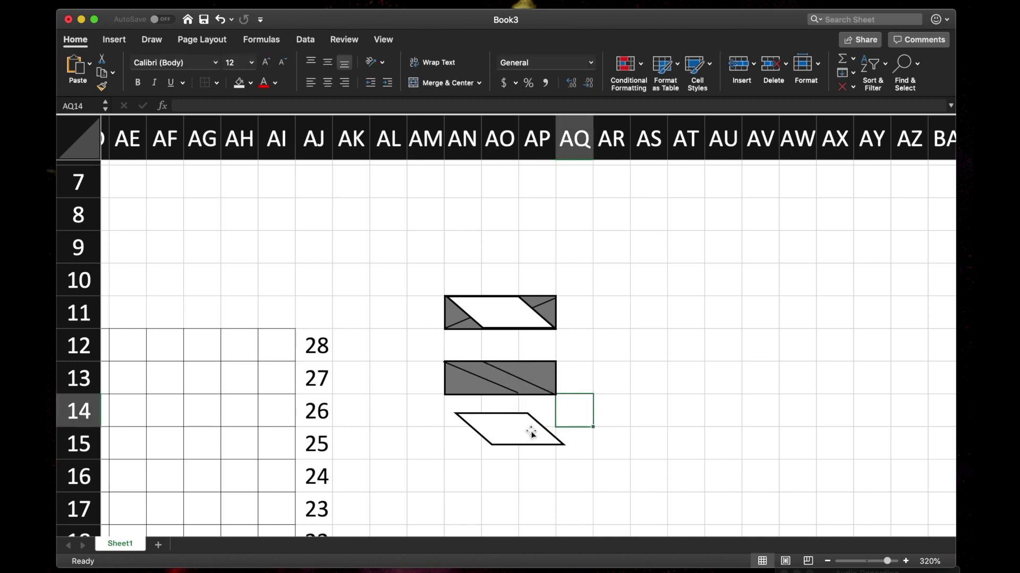
{"action": "left_click", "coordinate": [541, 426]}
{"action": "left_click", "coordinate": [543, 425]}
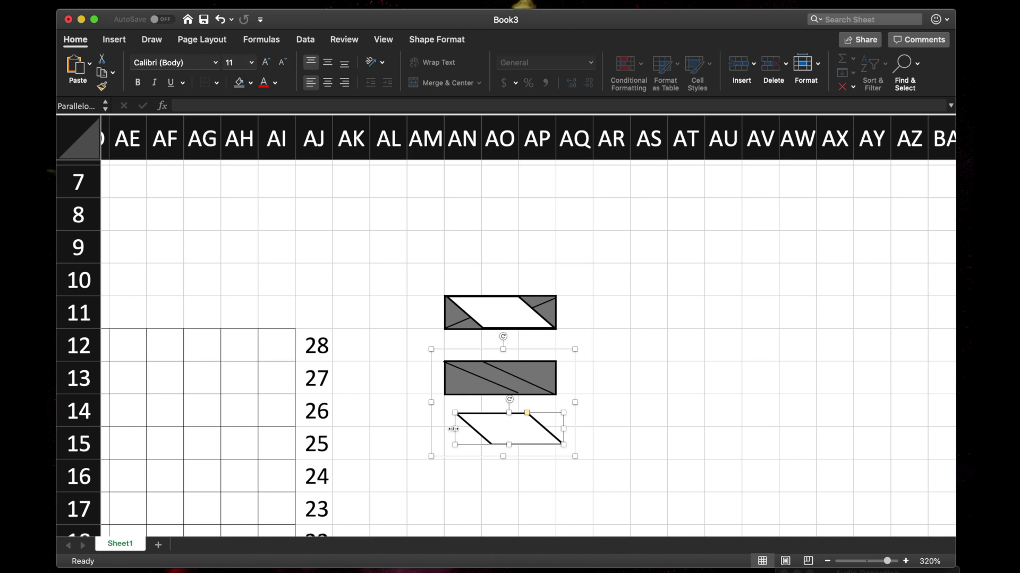
{"action": "left_click_drag", "start_coordinate": [453, 429], "coordinate": [666, 423]}
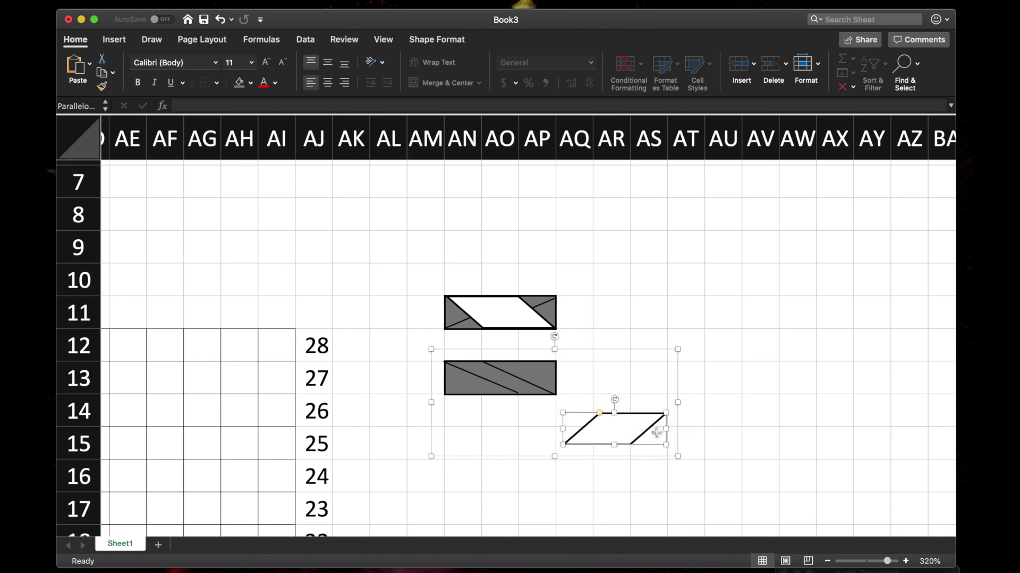
{"action": "left_click_drag", "start_coordinate": [647, 435], "coordinate": [554, 379]}
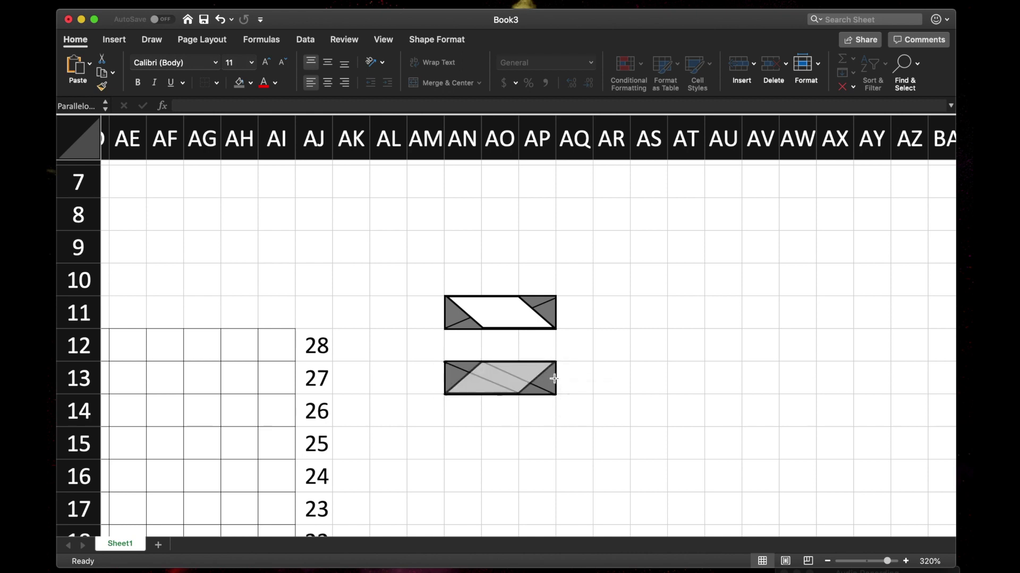
{"action": "left_click", "coordinate": [600, 381]}
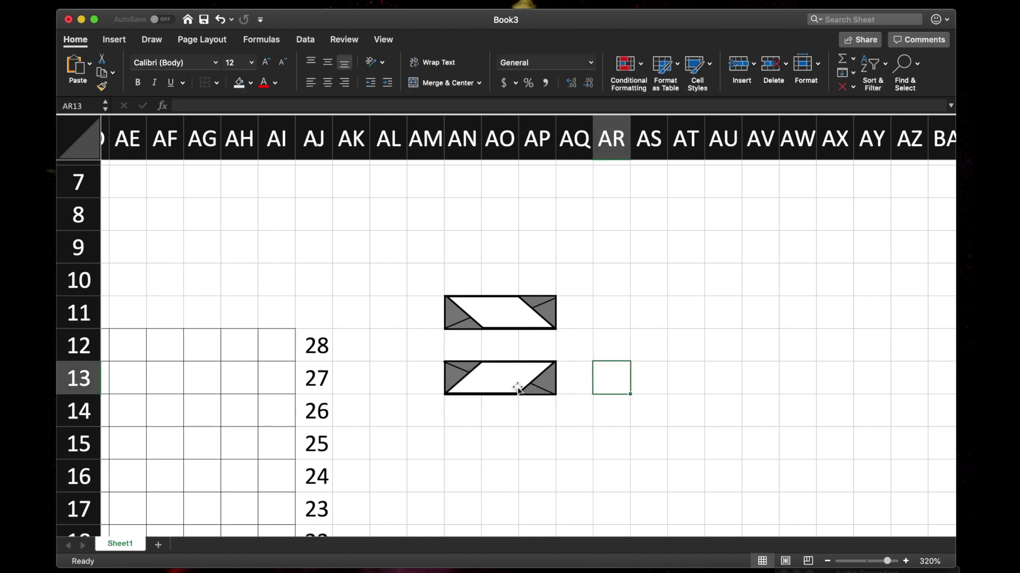
{"action": "left_click", "coordinate": [517, 388]}
{"action": "left_click", "coordinate": [518, 388]}
{"action": "left_click", "coordinate": [531, 386]}
{"action": "left_click", "coordinate": [597, 382]}
{"action": "left_click", "coordinate": [547, 379]}
{"action": "left_click", "coordinate": [595, 374]}
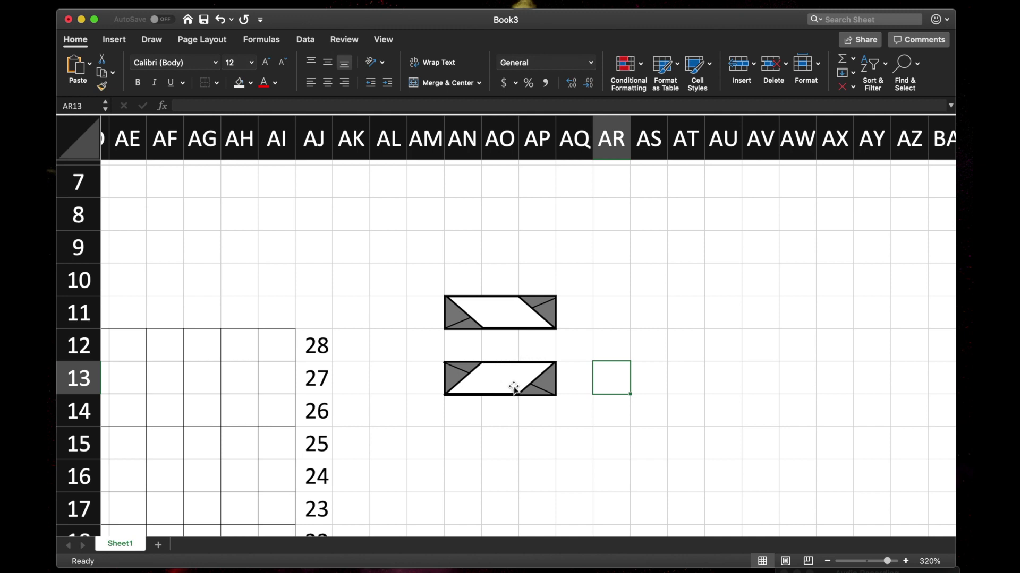
{"action": "left_click", "coordinate": [536, 476]}
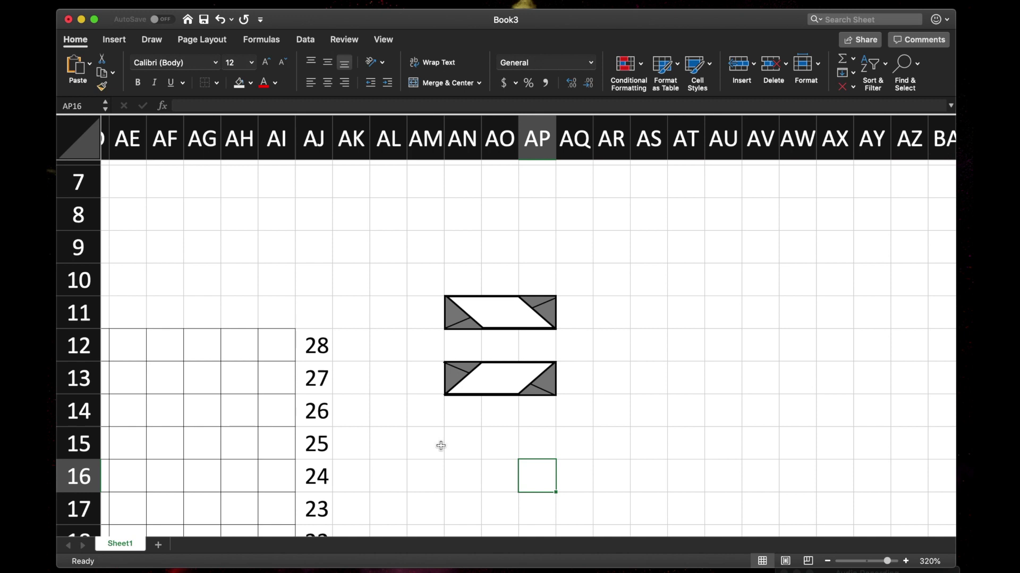
- Draw a rectangle about 1 inch wide and 0.22 inch high over cells AM15 to AP15
{"action": "left_click", "coordinate": [420, 450]}
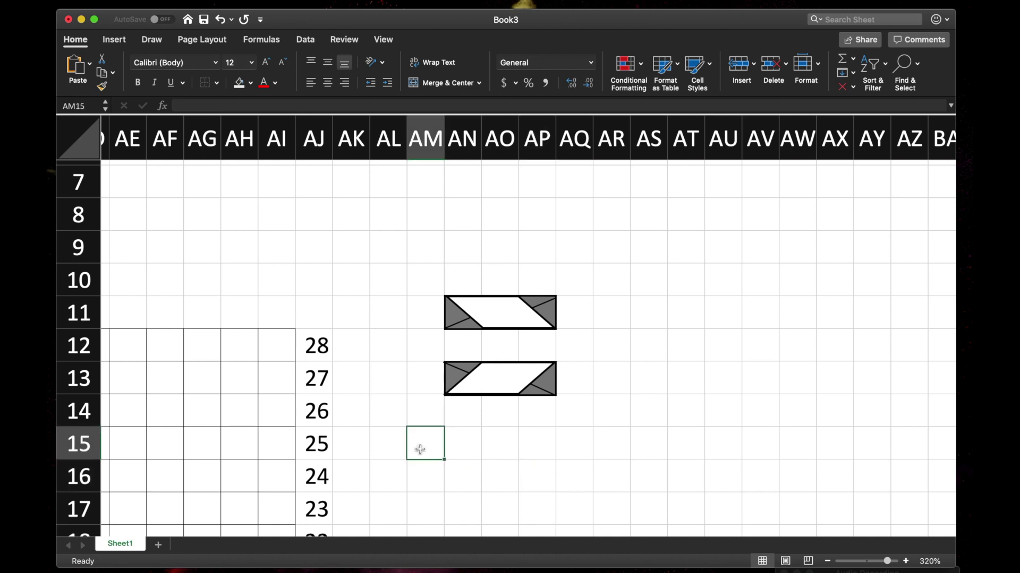
{"action": "left_click", "coordinate": [117, 43]}
{"action": "left_click", "coordinate": [241, 82]}
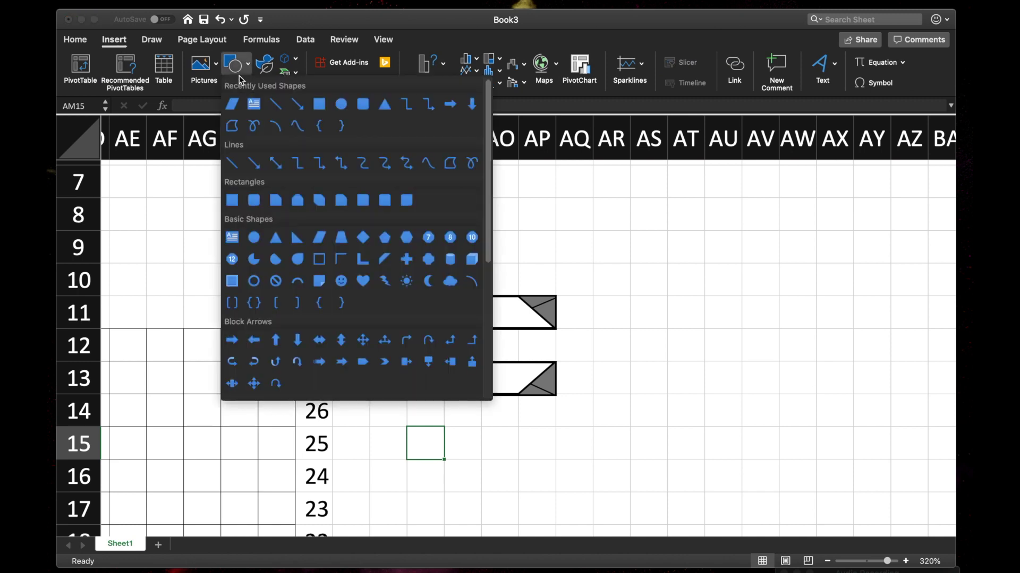
{"action": "left_click", "coordinate": [319, 104]}
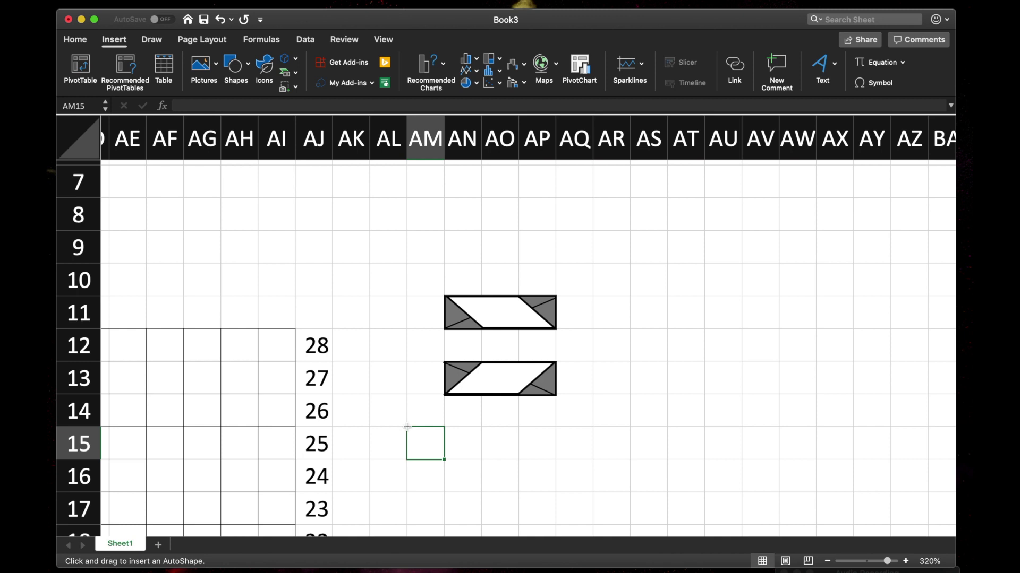
{"action": "left_click_drag", "start_coordinate": [406, 427], "coordinate": [555, 459]}
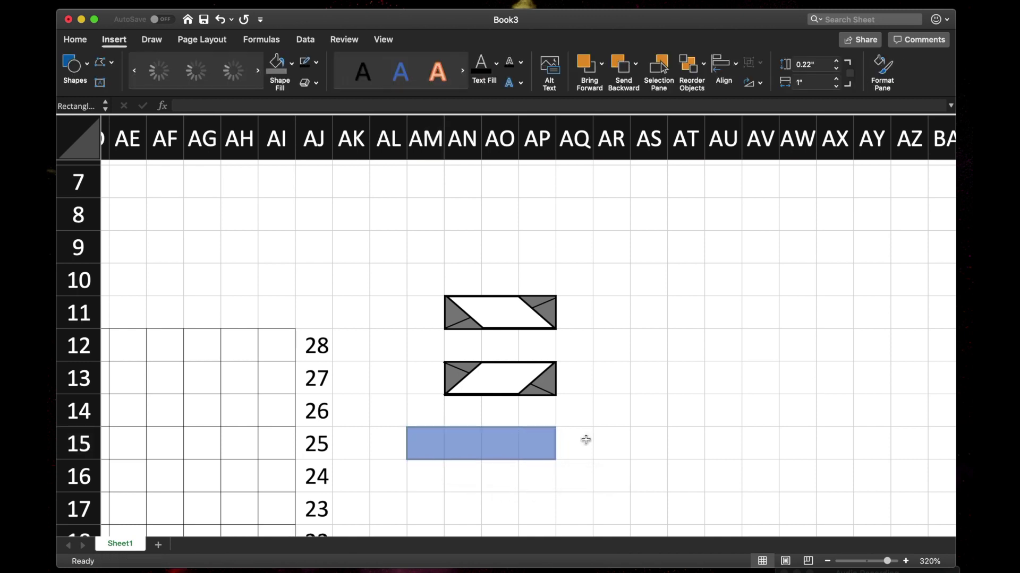
- Give the rectangle over AM15 to AP15 a dark gray fill and a black outline
{"action": "left_click", "coordinate": [276, 65]}
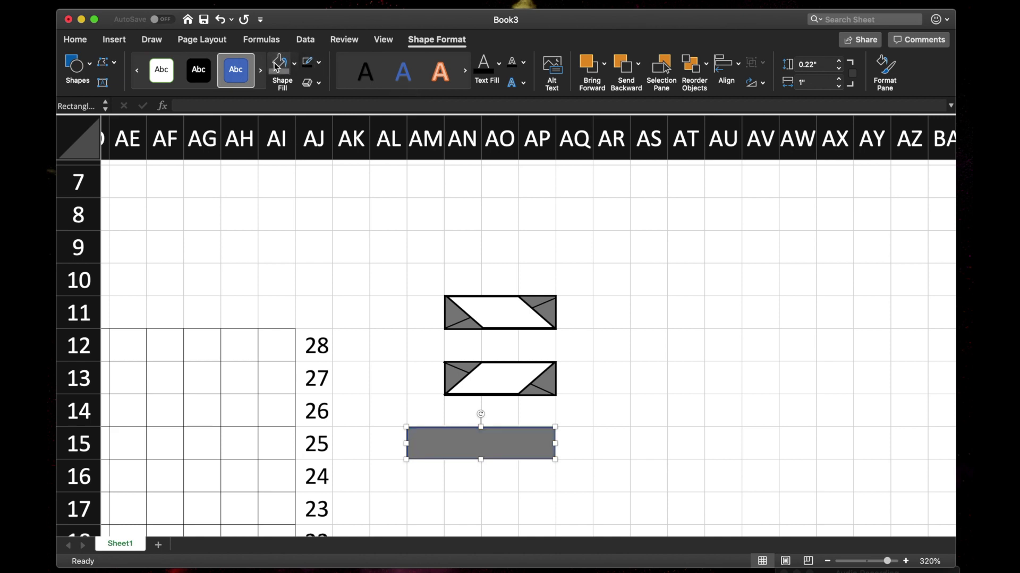
{"action": "left_click", "coordinate": [641, 425]}
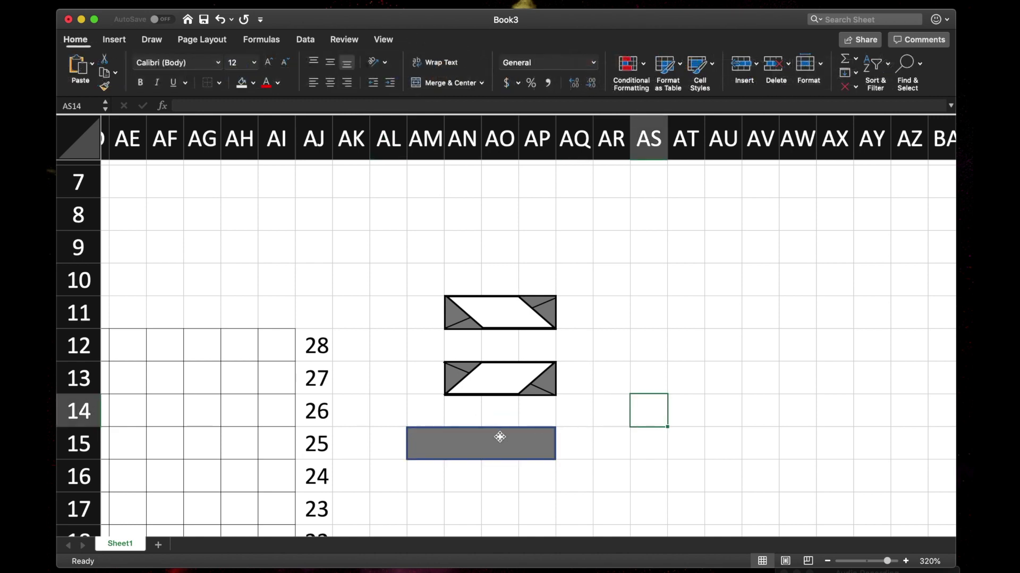
{"action": "left_click", "coordinate": [496, 436]}
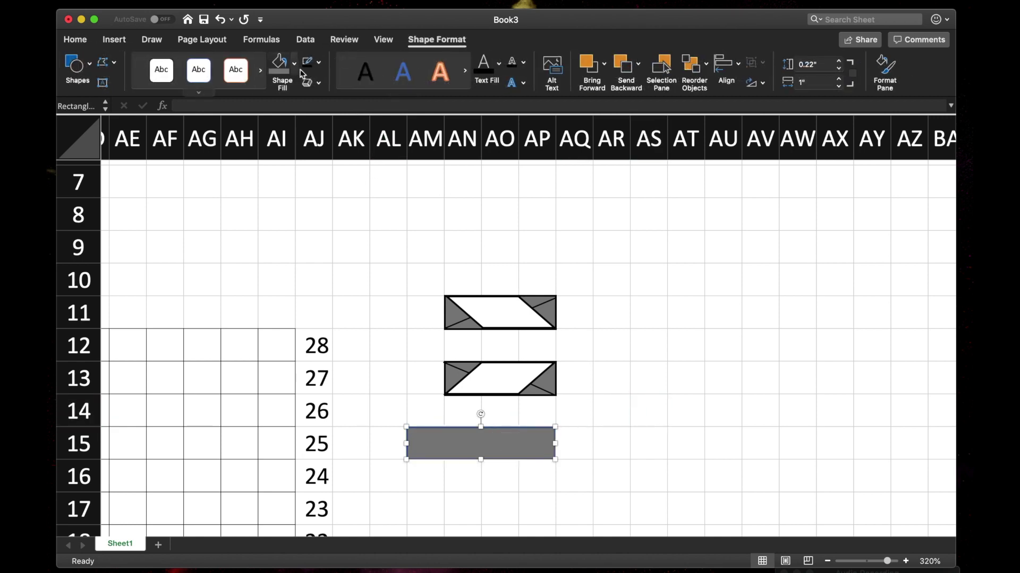
{"action": "left_click", "coordinate": [611, 469]}
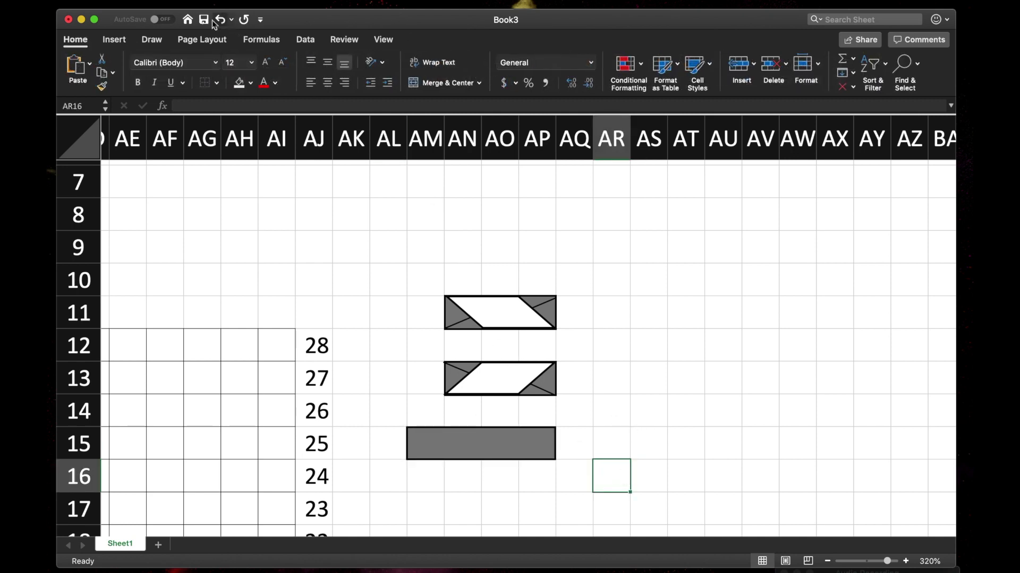
- Draw a parallelogram about 0.99 by 0.2 inch over the row 15 rectangle and slant its sides to the rectangle's midpoint
{"action": "left_click", "coordinate": [116, 42]}
{"action": "left_click", "coordinate": [239, 74]}
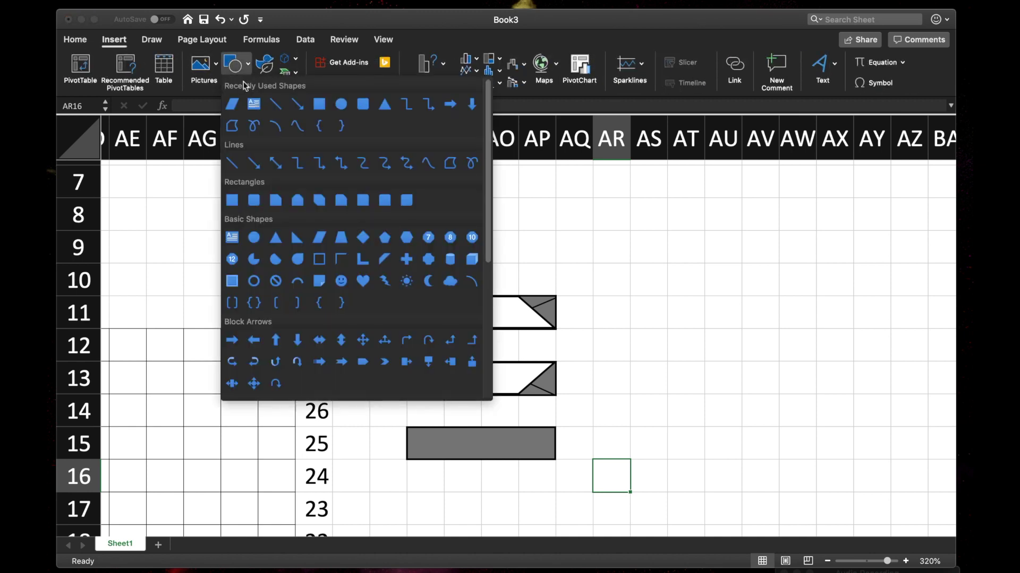
{"action": "left_click", "coordinate": [321, 237]}
{"action": "left_click_drag", "start_coordinate": [395, 423], "coordinate": [463, 469]}
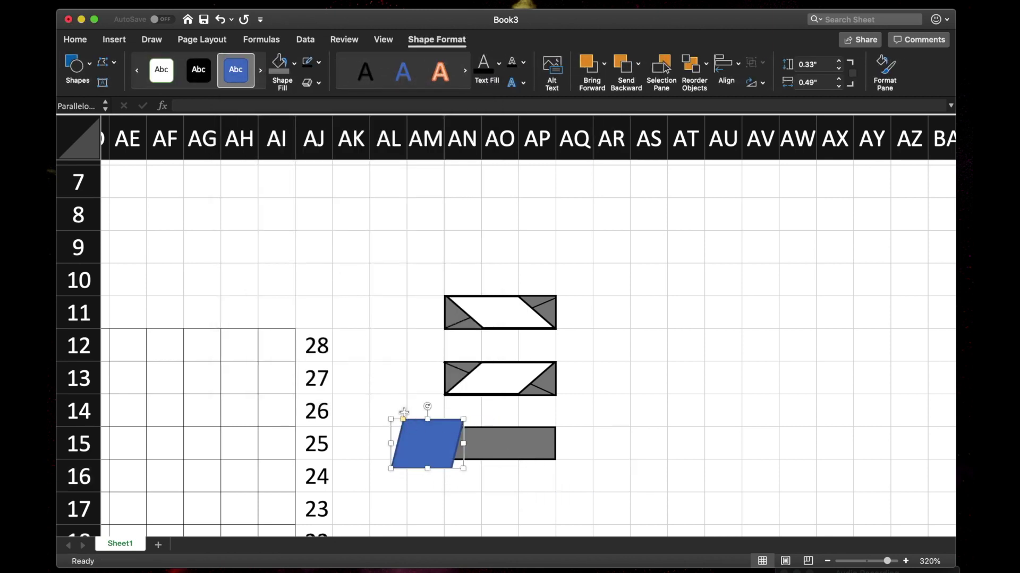
{"action": "left_click_drag", "start_coordinate": [404, 423], "coordinate": [553, 430]}
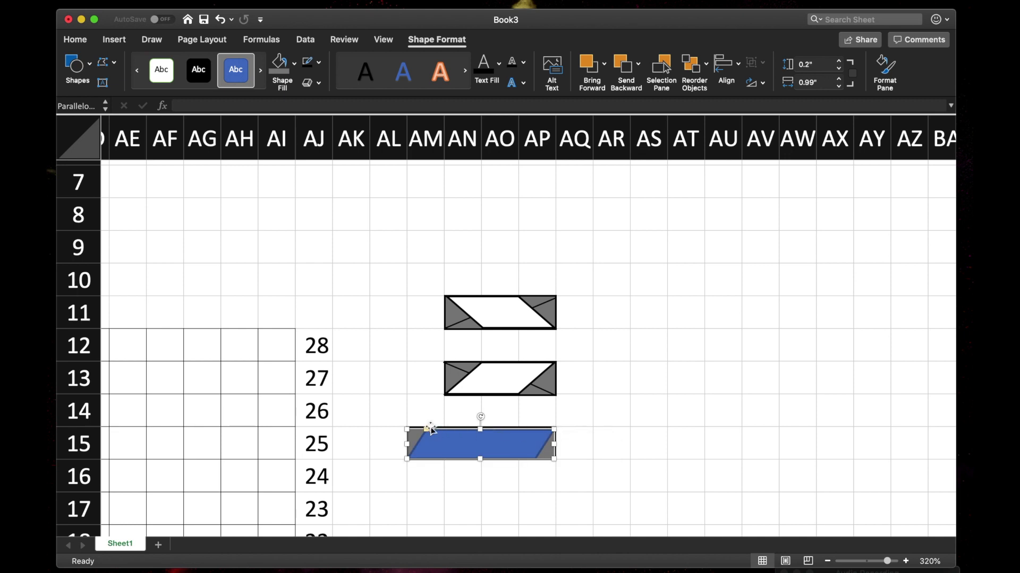
{"action": "left_click_drag", "start_coordinate": [427, 431], "coordinate": [481, 428]}
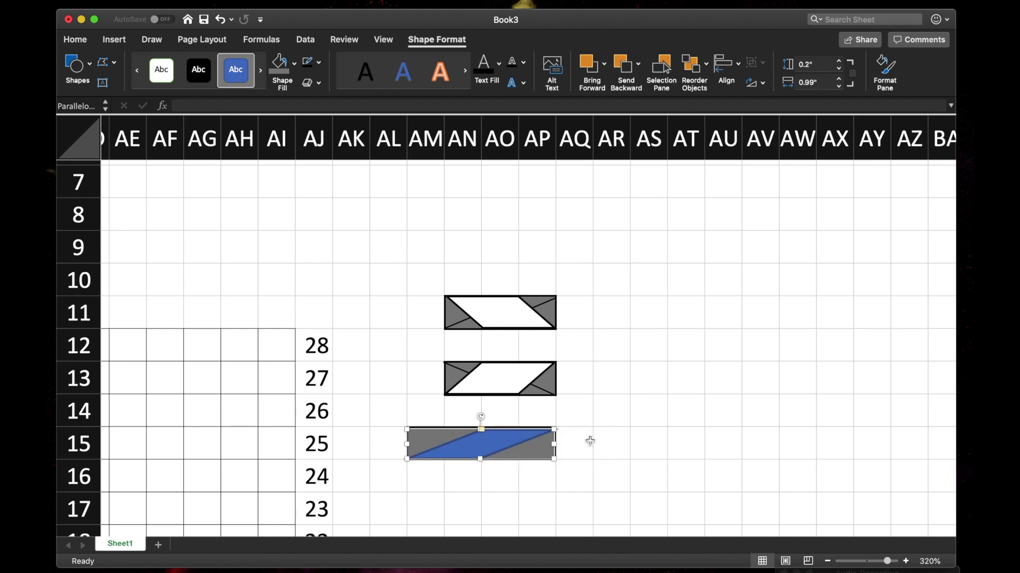
{"action": "left_click", "coordinate": [590, 440]}
- Narrow the blue parallelogram to about 0.93 inch by pulling both ends slightly inside the gray rectangle
{"action": "left_click", "coordinate": [491, 441]}
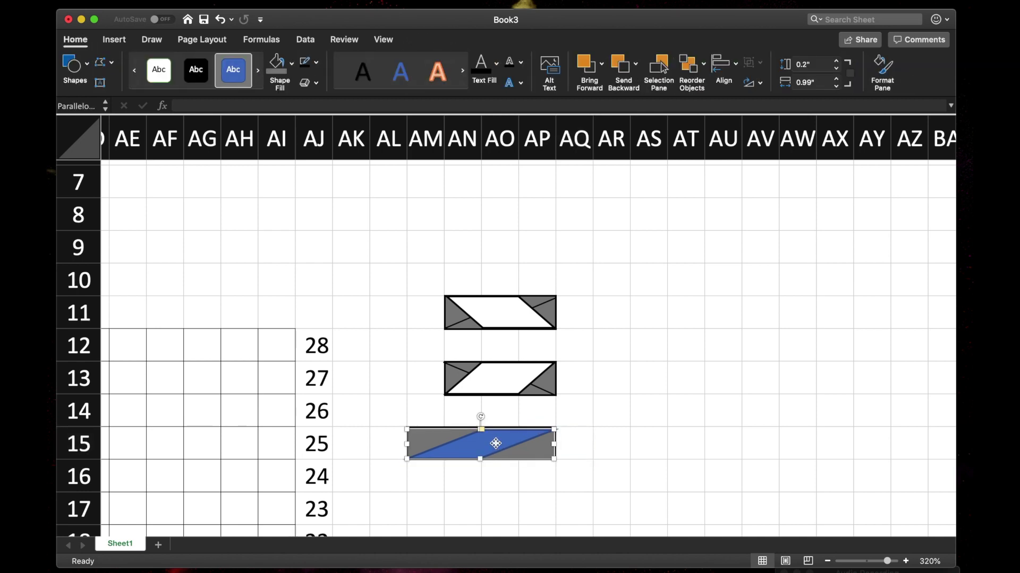
{"action": "left_click_drag", "start_coordinate": [554, 444], "coordinate": [550, 442]}
{"action": "left_click", "coordinate": [577, 444]}
{"action": "left_click", "coordinate": [512, 449]}
{"action": "left_click", "coordinate": [612, 471]}
{"action": "left_click", "coordinate": [482, 448]}
{"action": "left_click_drag", "start_coordinate": [415, 458], "coordinate": [420, 458]}
{"action": "left_click", "coordinate": [462, 508]}
- Duplicate the blue parallelogram, flip the copy horizontally and lay it across the original inside the row 15 rectangle
{"action": "left_click", "coordinate": [497, 439]}
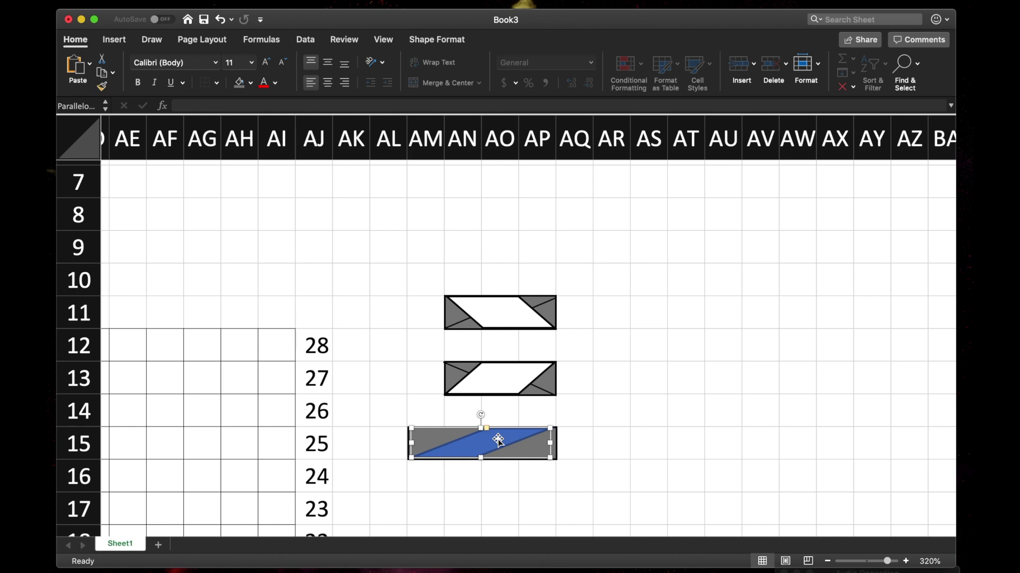
{"action": "key", "text": "super+d"}
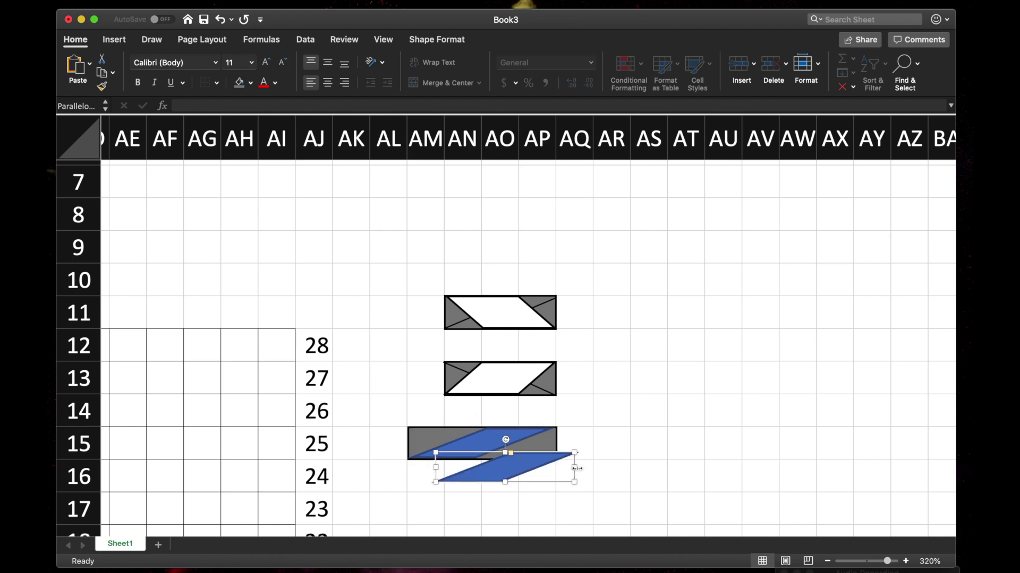
{"action": "left_click_drag", "start_coordinate": [575, 468], "coordinate": [409, 444]}
{"action": "left_click", "coordinate": [455, 478]}
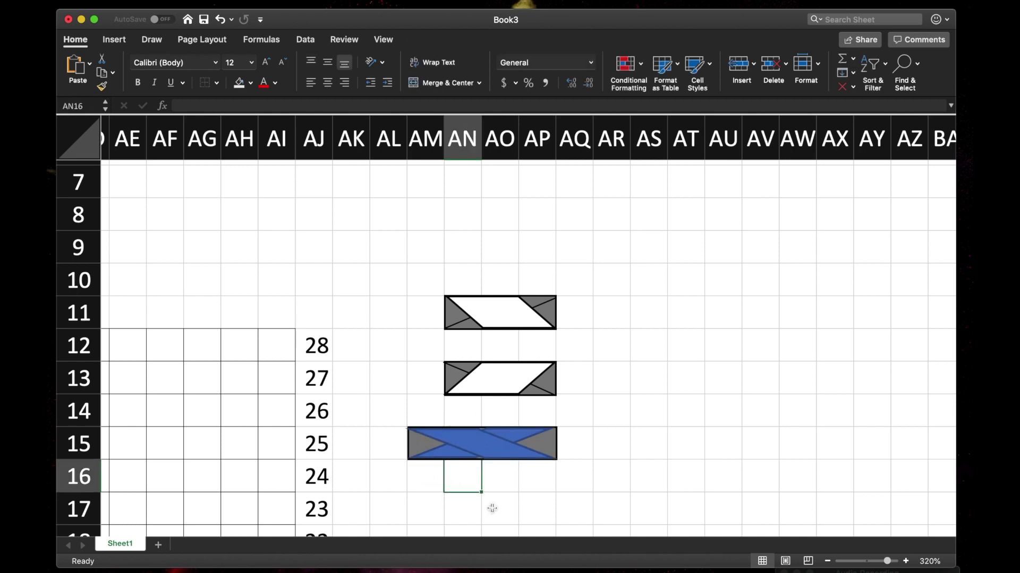
{"action": "left_click", "coordinate": [494, 448]}
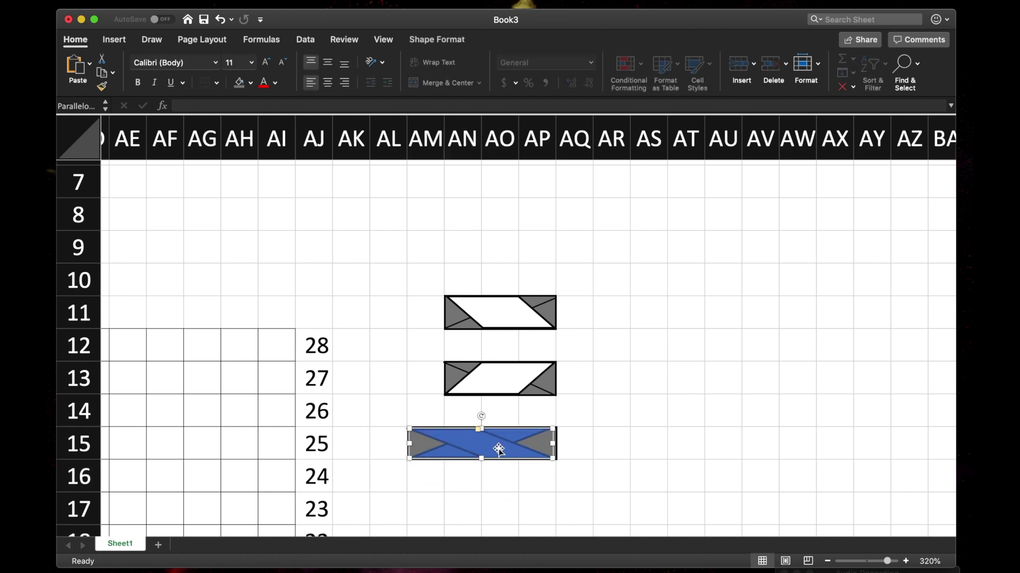
{"action": "key", "text": "super+z"}
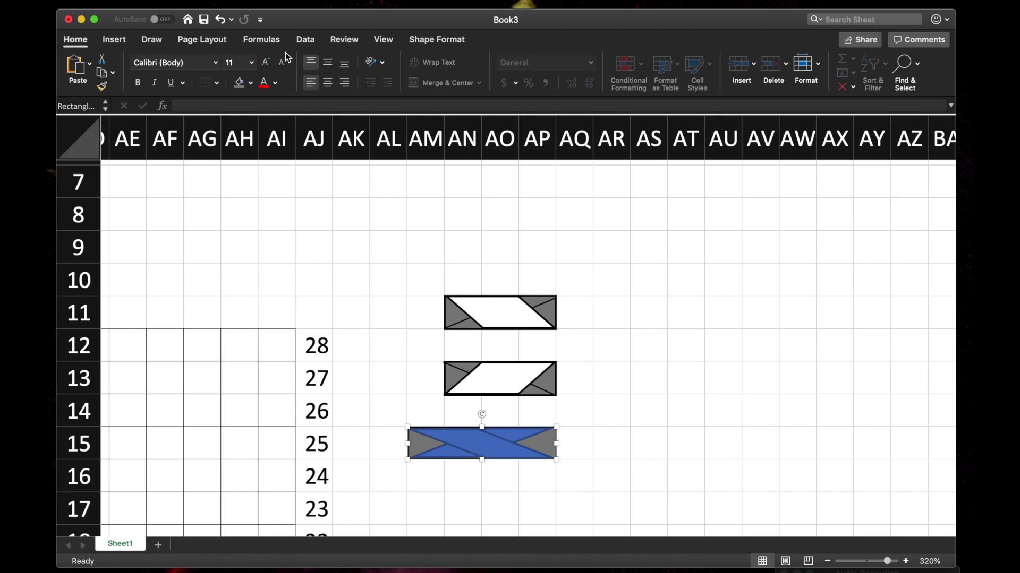
- Fill the row 15 rectangle and both crossed parallelograms with white, and give the parallelograms black outlines
{"action": "left_click", "coordinate": [434, 42]}
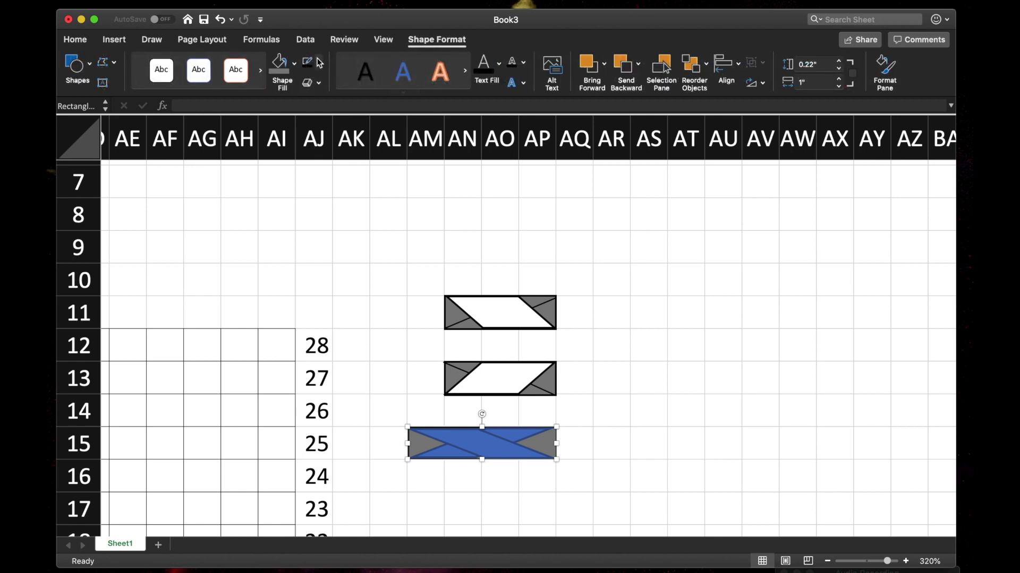
{"action": "left_click", "coordinate": [294, 63]}
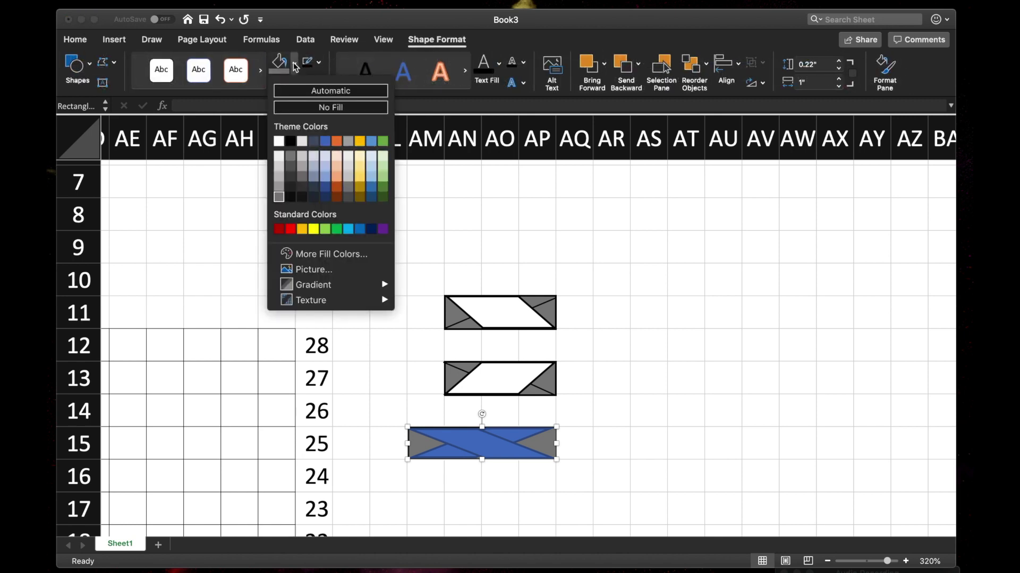
{"action": "left_click", "coordinate": [281, 147]}
{"action": "left_click", "coordinate": [470, 439]}
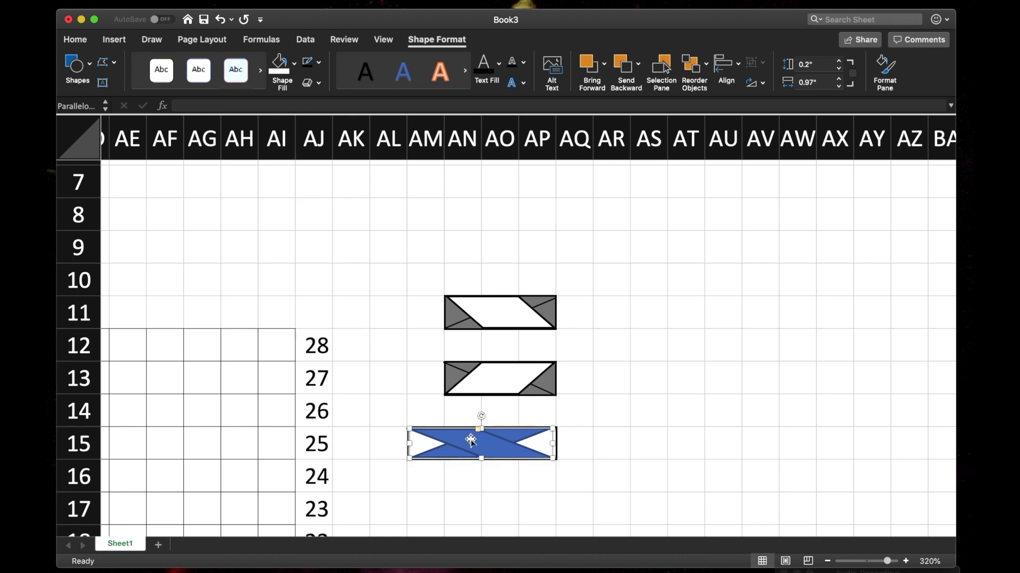
{"action": "left_click", "coordinate": [282, 72]}
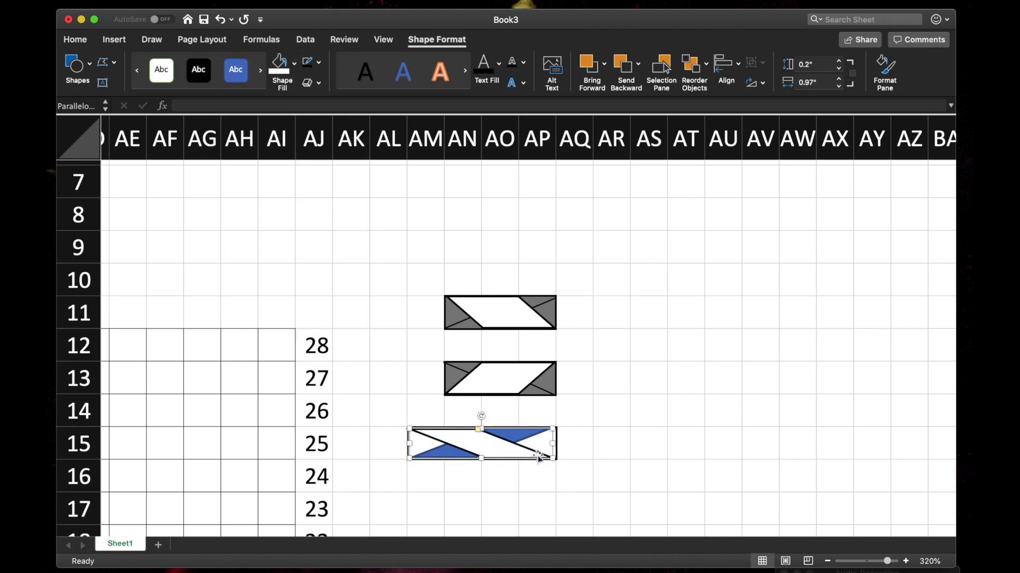
{"action": "left_click", "coordinate": [529, 436]}
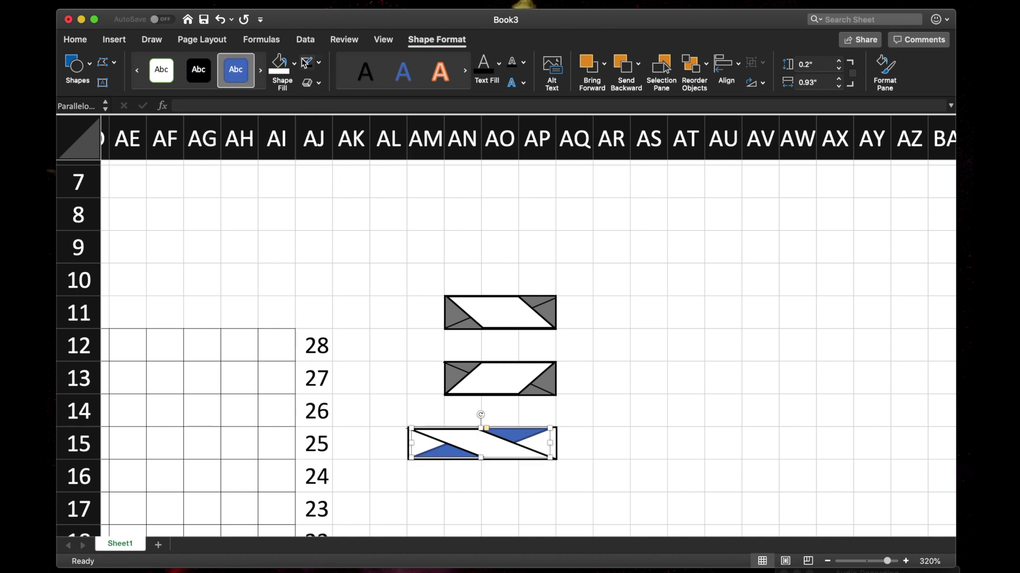
{"action": "left_click", "coordinate": [280, 63]}
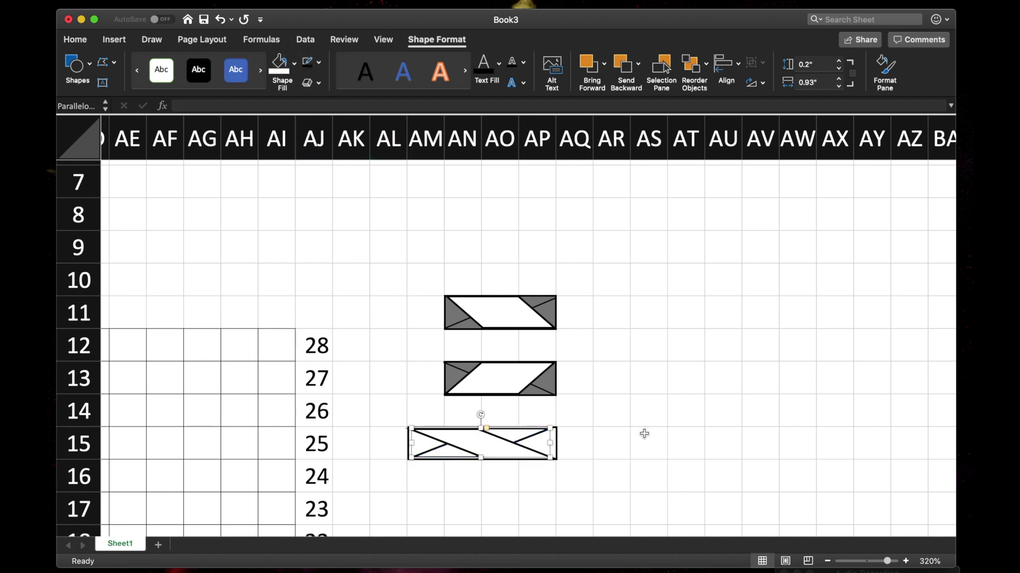
{"action": "left_click", "coordinate": [644, 434]}
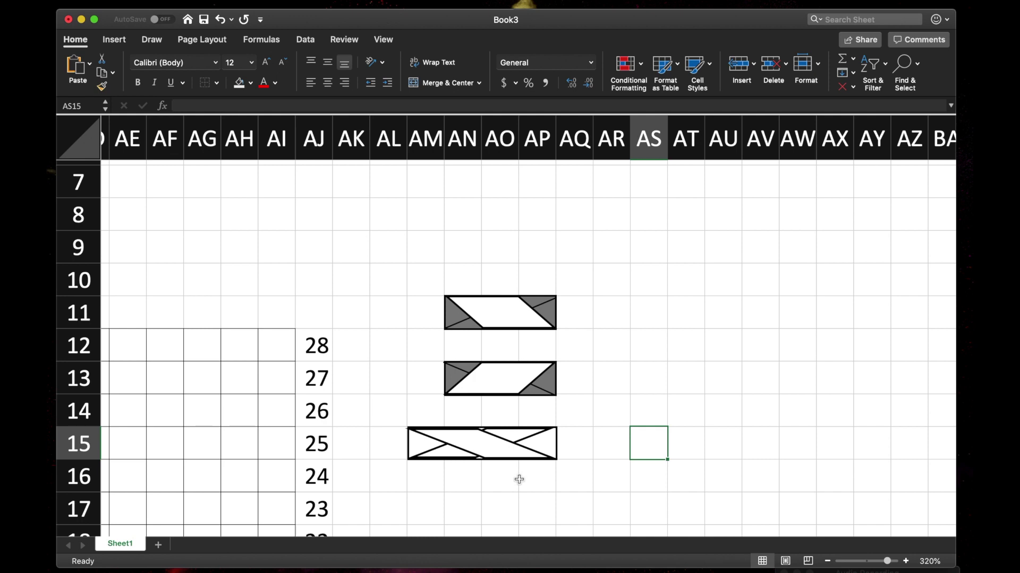
- Group the row 15 rectangle and its two crossed parallelograms into a single four-stitch cable symbol
{"action": "left_click", "coordinate": [517, 445]}
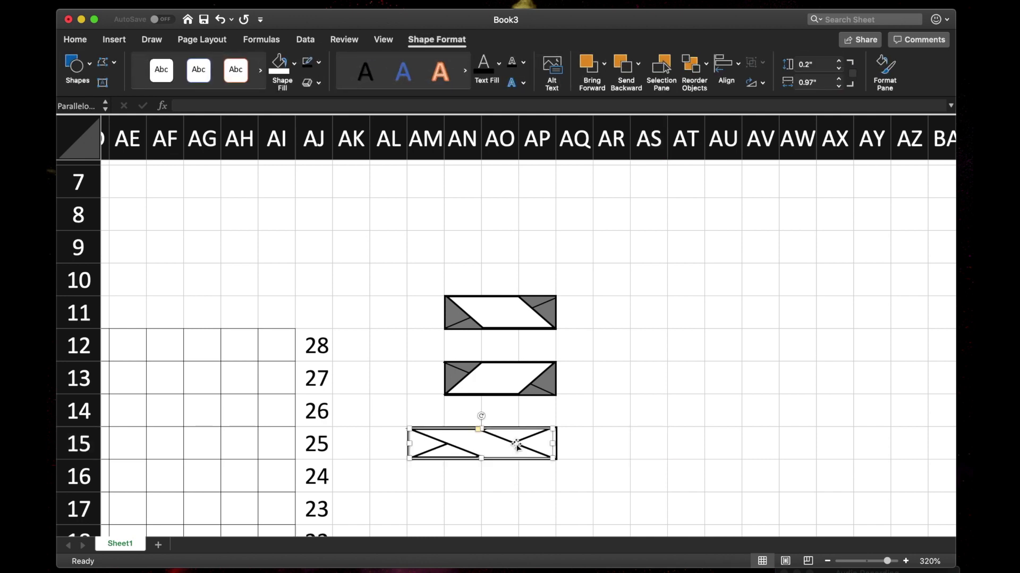
{"action": "right_click", "coordinate": [530, 441]}
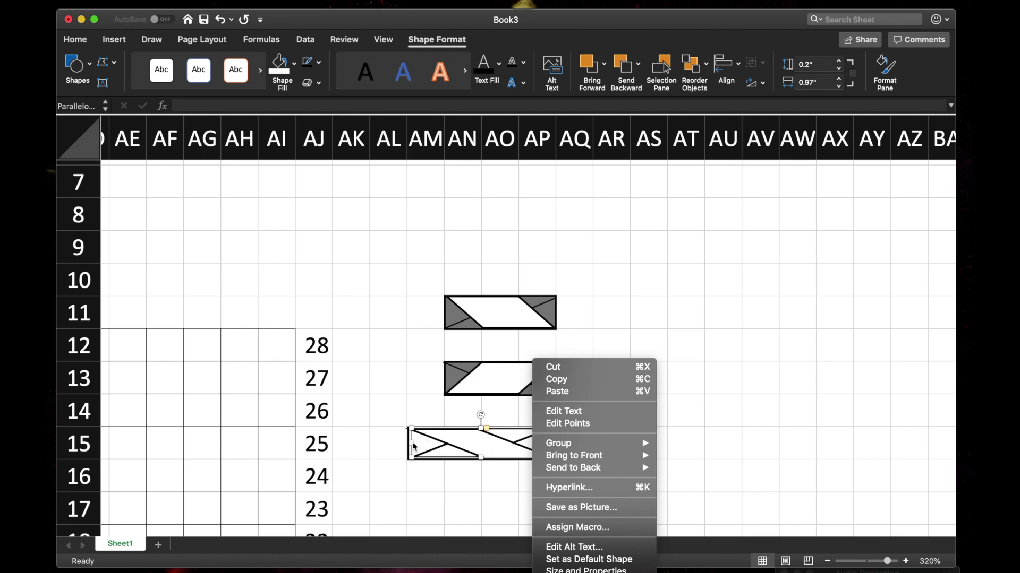
{"action": "left_click", "coordinate": [407, 460]}
{"action": "left_click", "coordinate": [407, 456]}
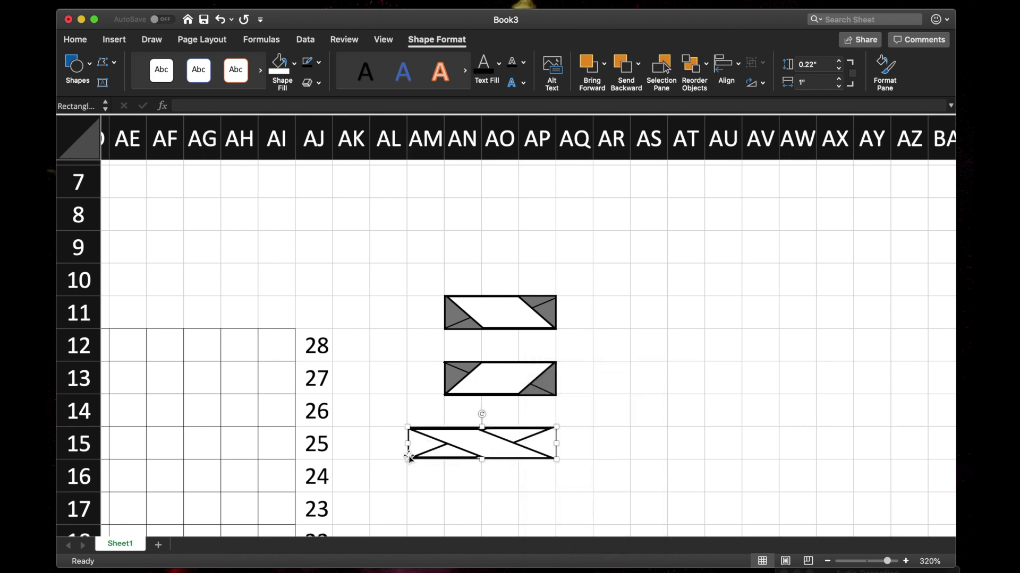
{"action": "left_click", "coordinate": [435, 447], "text": "shift"}
{"action": "left_click", "coordinate": [433, 451], "text": "shift"}
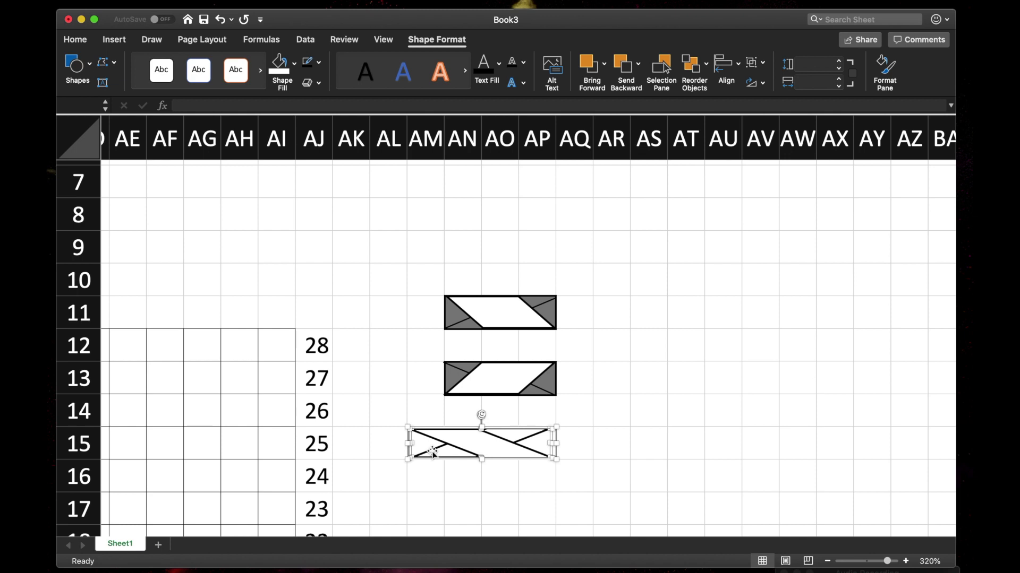
{"action": "right_click", "coordinate": [434, 454]}
{"action": "mouse_move", "coordinate": [525, 456]}
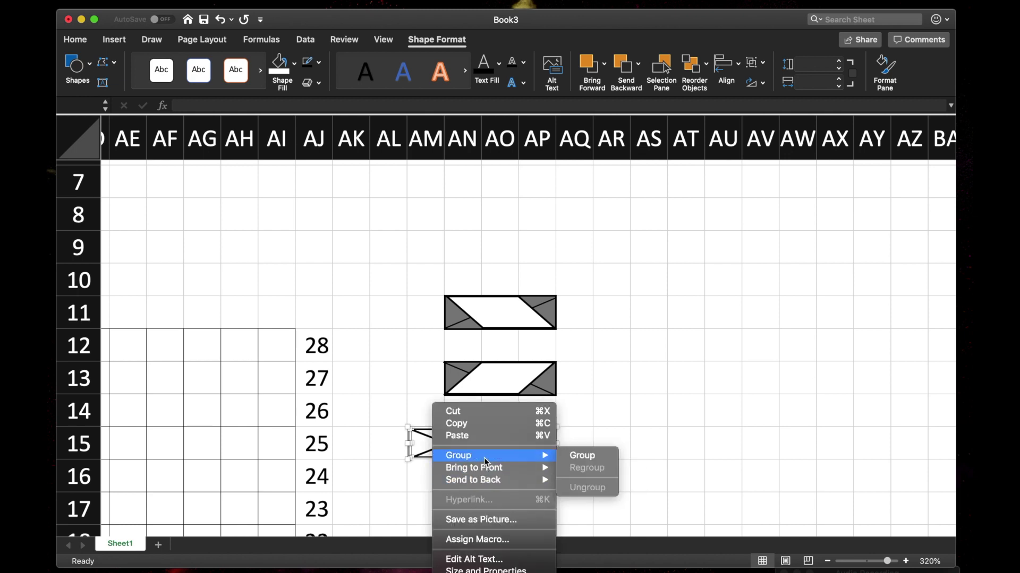
{"action": "left_click", "coordinate": [585, 461]}
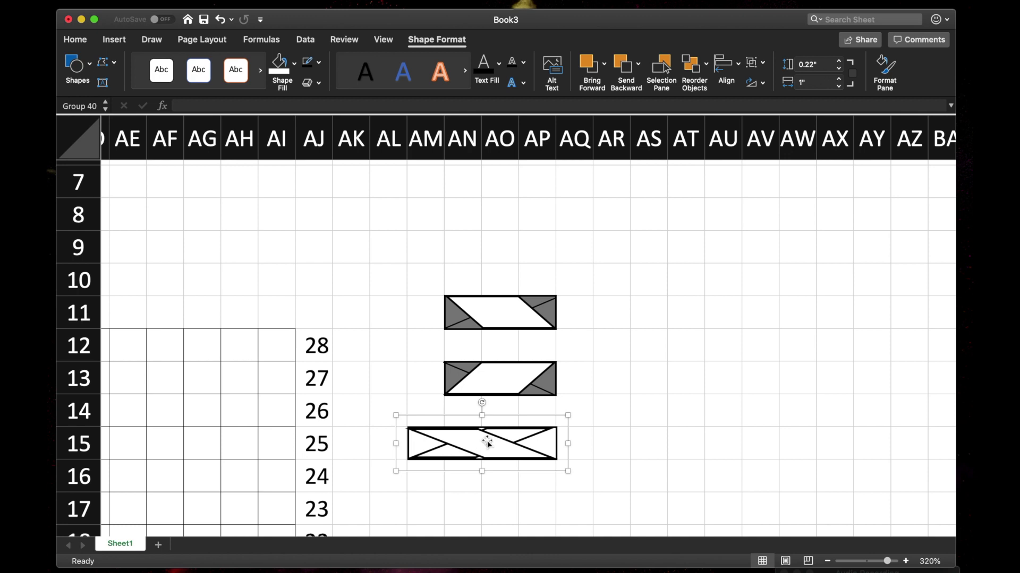
- Shift each of the three grouped cable symbols slightly from its place beside the grid
{"action": "left_click_drag", "start_coordinate": [487, 441], "coordinate": [503, 426]}
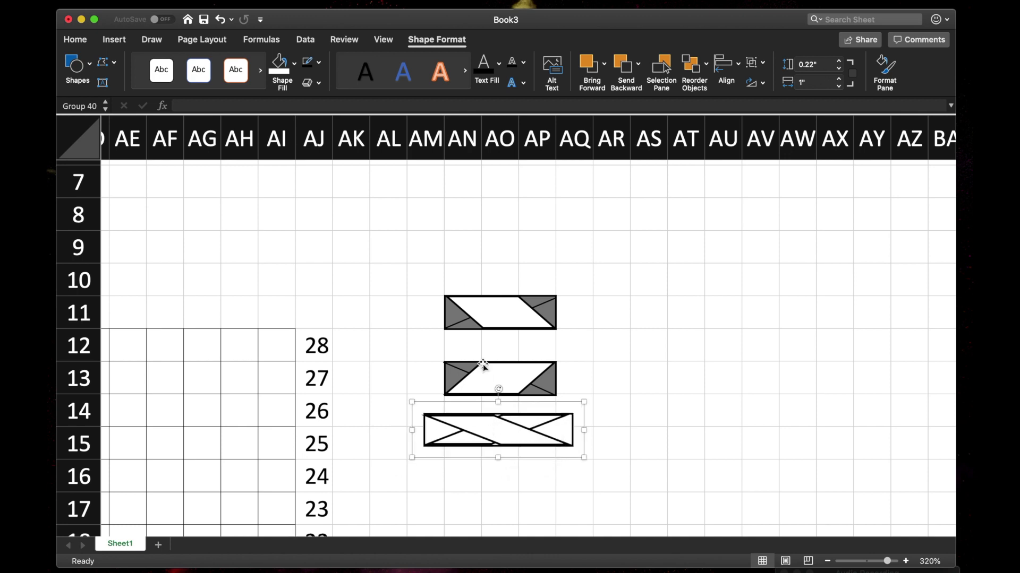
{"action": "left_click", "coordinate": [471, 376]}
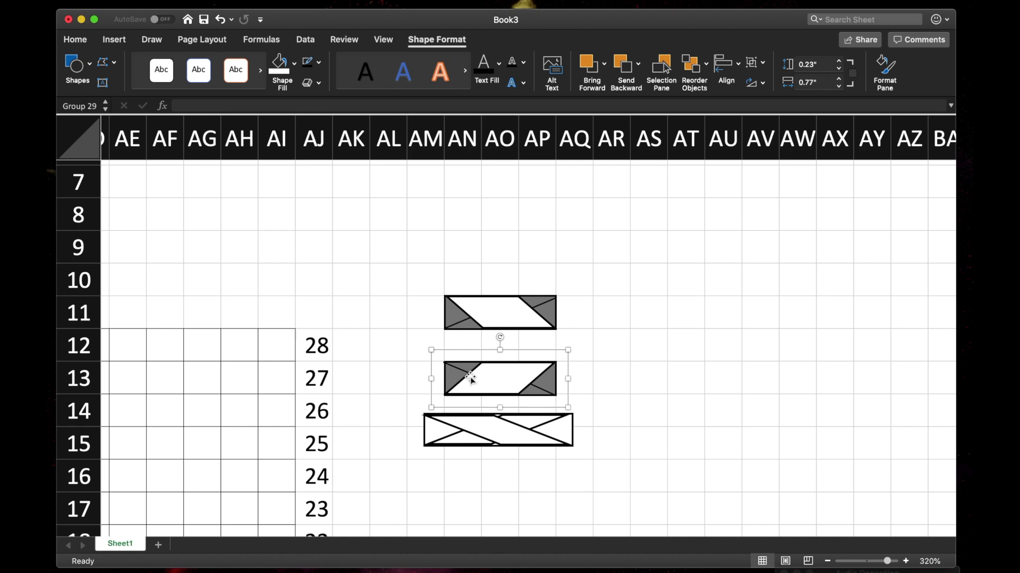
{"action": "mouse_move", "coordinate": [471, 377]}
{"action": "left_mouse_down"}
{"action": "mouse_move", "coordinate": [504, 361]}
{"action": "mouse_move", "coordinate": [471, 368]}
{"action": "left_mouse_up"}
{"action": "left_click_drag", "start_coordinate": [467, 312], "coordinate": [427, 311]}
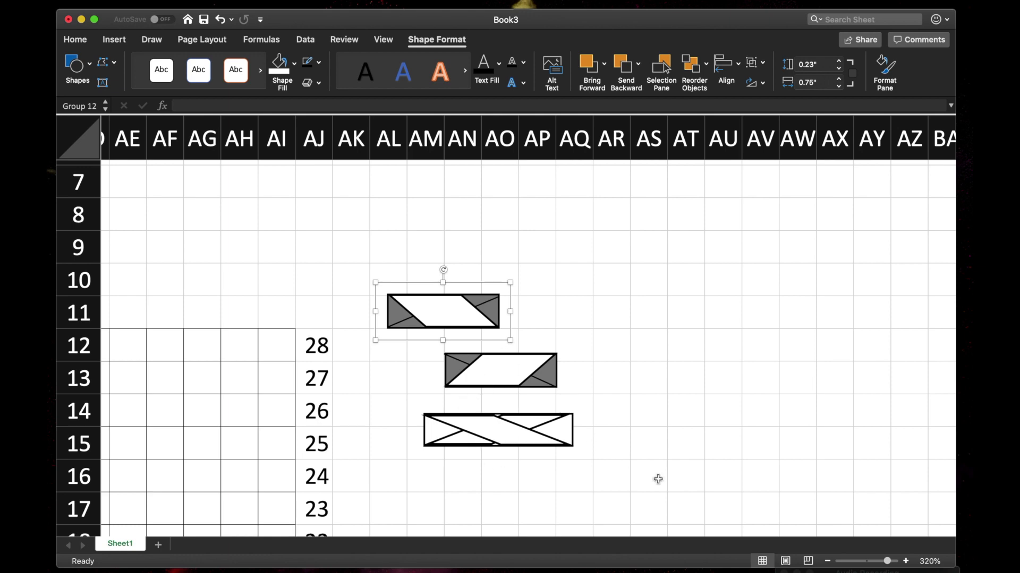
- Look over the whole chart, including its legend, numbering and cable symbols, at 90% zoom
{"action": "left_click", "coordinate": [827, 561]}
{"action": "left_click", "coordinate": [826, 561]}
{"action": "left_click", "coordinate": [827, 562]}
{"action": "left_click", "coordinate": [827, 561]}
{"action": "left_click", "coordinate": [826, 562]}
{"action": "left_click", "coordinate": [827, 561]}
{"action": "left_click", "coordinate": [827, 562]}
{"action": "left_click", "coordinate": [826, 561]}
{"action": "left_click", "coordinate": [827, 562]}
{"action": "left_click", "coordinate": [827, 562]}
{"action": "left_click", "coordinate": [826, 561]}
{"action": "scroll", "coordinate": [596, 386], "scroll_direction": "right", "scroll_amount": 10}
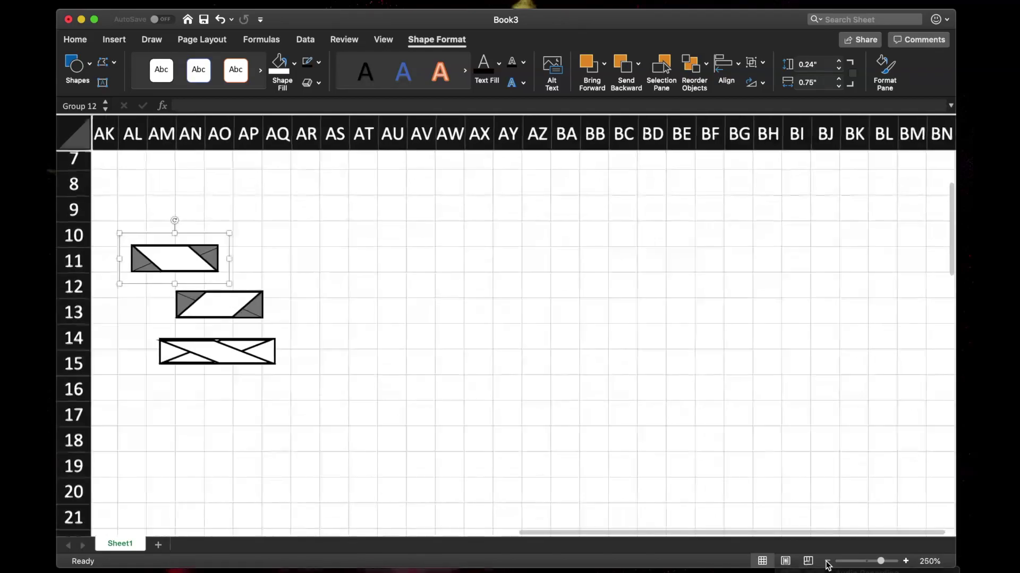
{"action": "scroll", "coordinate": [596, 386], "scroll_direction": "right", "scroll_amount": 4}
{"action": "scroll", "coordinate": [574, 363], "scroll_direction": "left", "scroll_amount": 8}
{"action": "scroll", "coordinate": [574, 363], "scroll_direction": "right", "scroll_amount": 3}
{"action": "scroll", "coordinate": [574, 363], "scroll_direction": "left", "scroll_amount": 8}
{"action": "scroll", "coordinate": [574, 363], "scroll_direction": "down", "scroll_amount": 5}
{"action": "scroll", "coordinate": [574, 363], "scroll_direction": "left", "scroll_amount": 2}
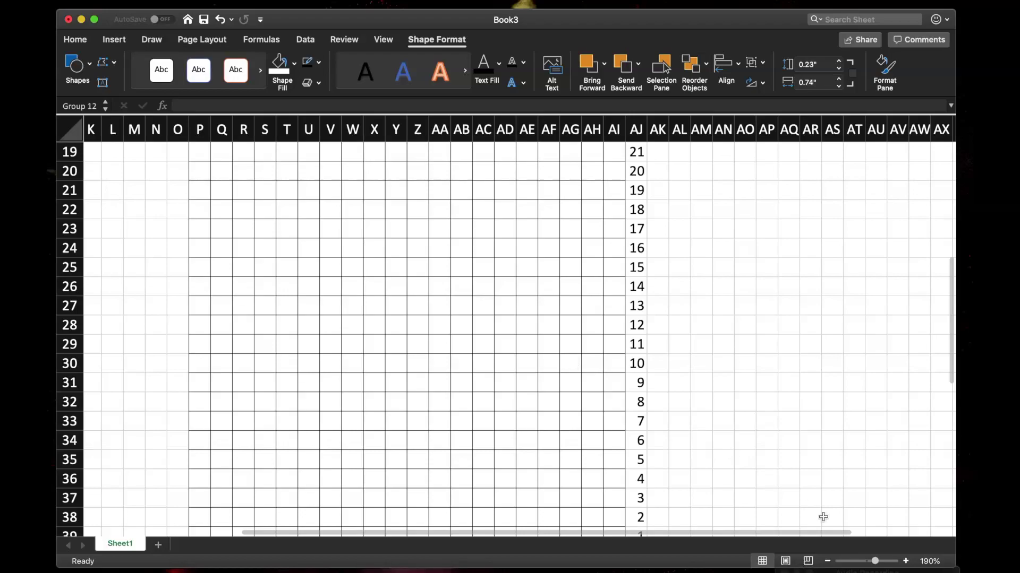
{"action": "left_click", "coordinate": [827, 562]}
{"action": "left_click", "coordinate": [827, 561]}
{"action": "left_click", "coordinate": [826, 561]}
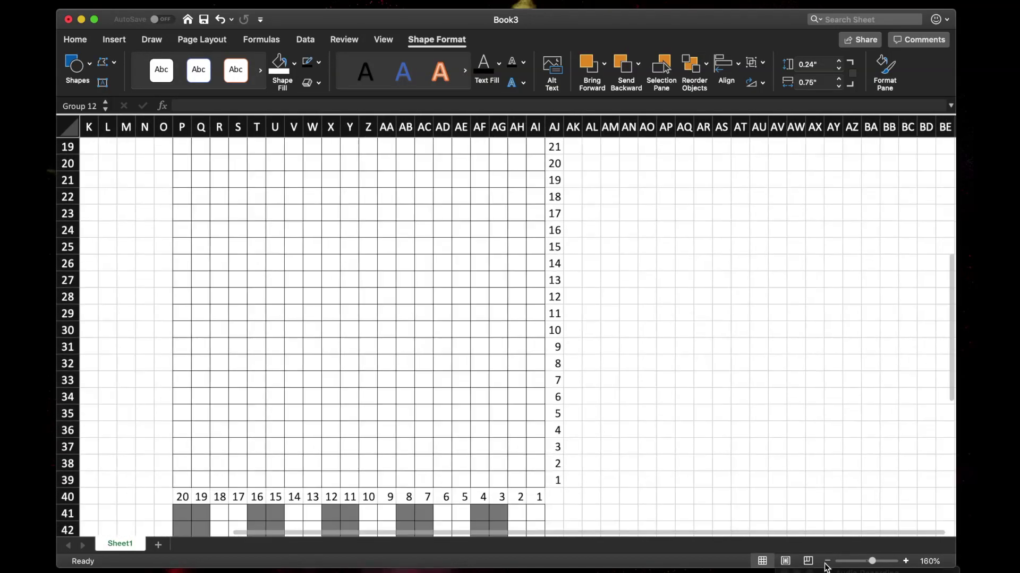
{"action": "left_click", "coordinate": [826, 561]}
{"action": "scroll", "coordinate": [735, 388], "scroll_direction": "down", "scroll_amount": 1}
{"action": "scroll", "coordinate": [735, 388], "scroll_direction": "up", "scroll_amount": 5}
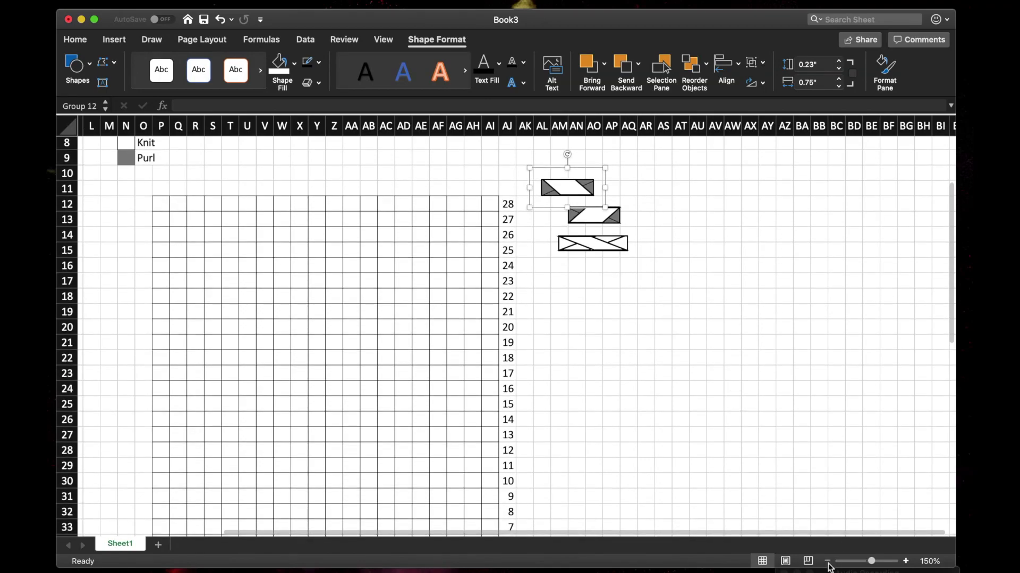
{"action": "left_click", "coordinate": [828, 564]}
{"action": "left_click", "coordinate": [828, 564]}
{"action": "left_click", "coordinate": [828, 564]}
{"action": "left_click", "coordinate": [828, 564]}
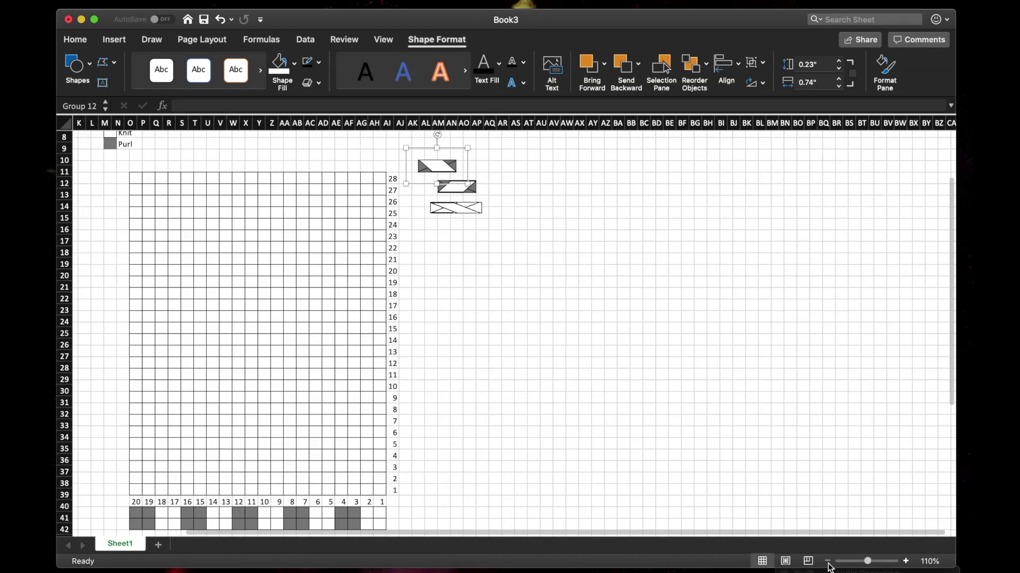
{"action": "left_click", "coordinate": [828, 564]}
{"action": "left_click", "coordinate": [828, 564]}
{"action": "scroll", "coordinate": [467, 311], "scroll_direction": "up", "scroll_amount": 4}
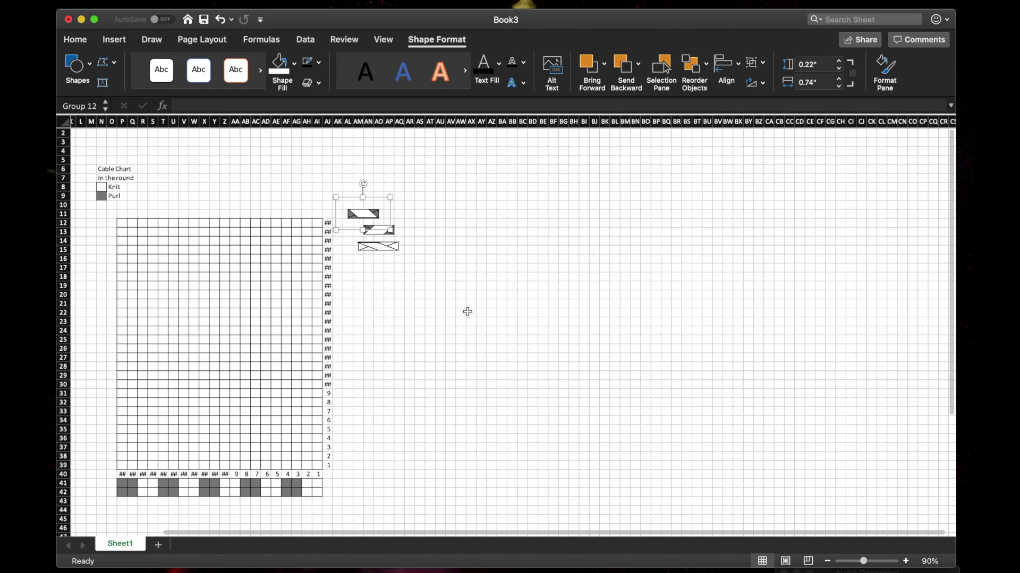
- Move the three cable symbols into the blank area above the grid, stacked around rows 4 to 8
{"action": "left_click", "coordinate": [907, 564]}
{"action": "left_click", "coordinate": [907, 564]}
{"action": "left_click", "coordinate": [907, 564]}
{"action": "left_click", "coordinate": [907, 564]}
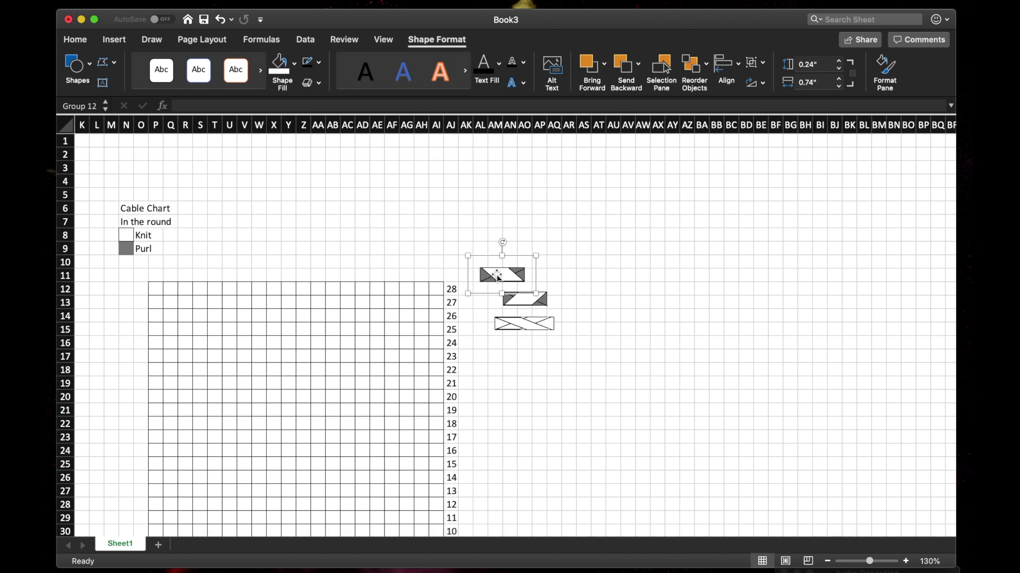
{"action": "left_click_drag", "start_coordinate": [496, 275], "coordinate": [372, 185]}
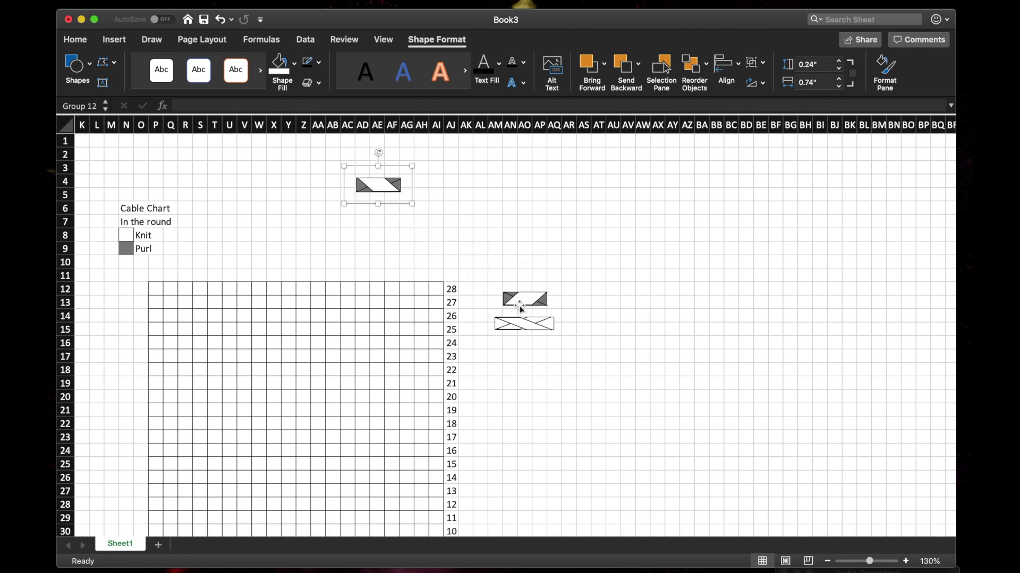
{"action": "left_click_drag", "start_coordinate": [527, 301], "coordinate": [428, 246]}
{"action": "left_click_drag", "start_coordinate": [495, 281], "coordinate": [365, 205]}
{"action": "left_click_drag", "start_coordinate": [523, 328], "coordinate": [389, 237]}
- Delete rows 12 to 27 to shorten the chart grid to 12 numbered rows
{"action": "left_click_drag", "start_coordinate": [68, 289], "coordinate": [71, 491]}
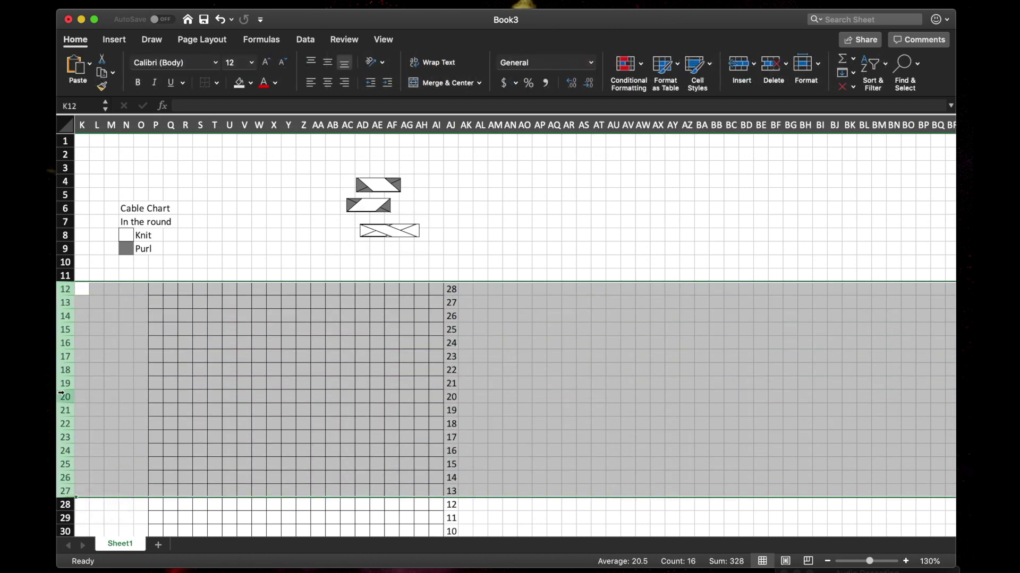
{"action": "right_click", "coordinate": [62, 394]}
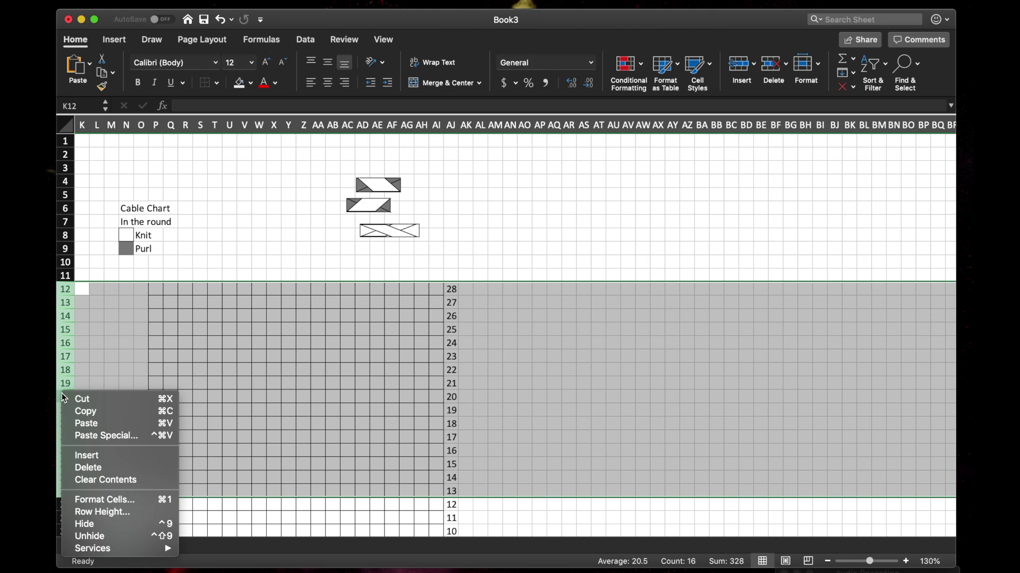
{"action": "left_click", "coordinate": [116, 473]}
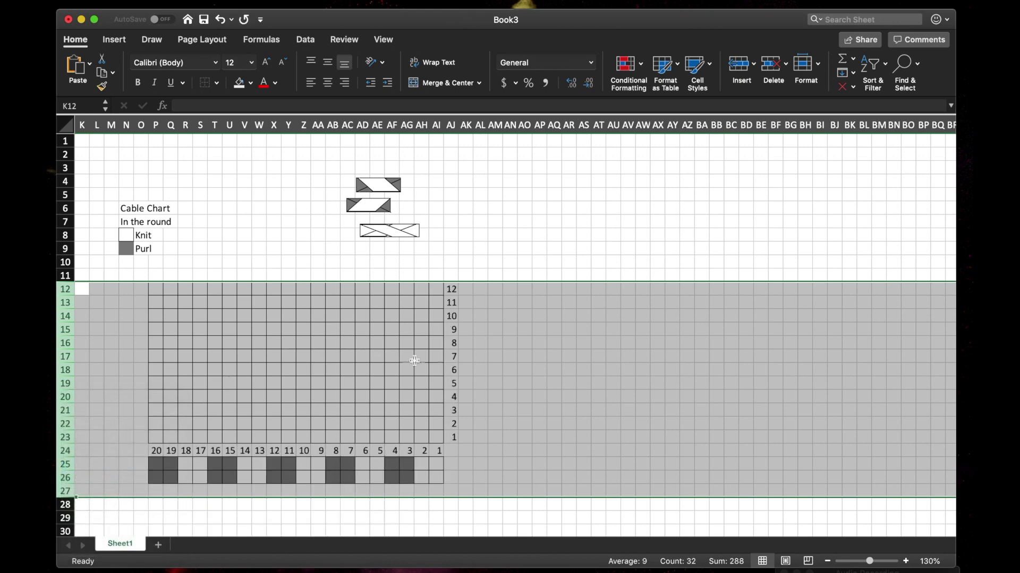
{"action": "left_click", "coordinate": [524, 361]}
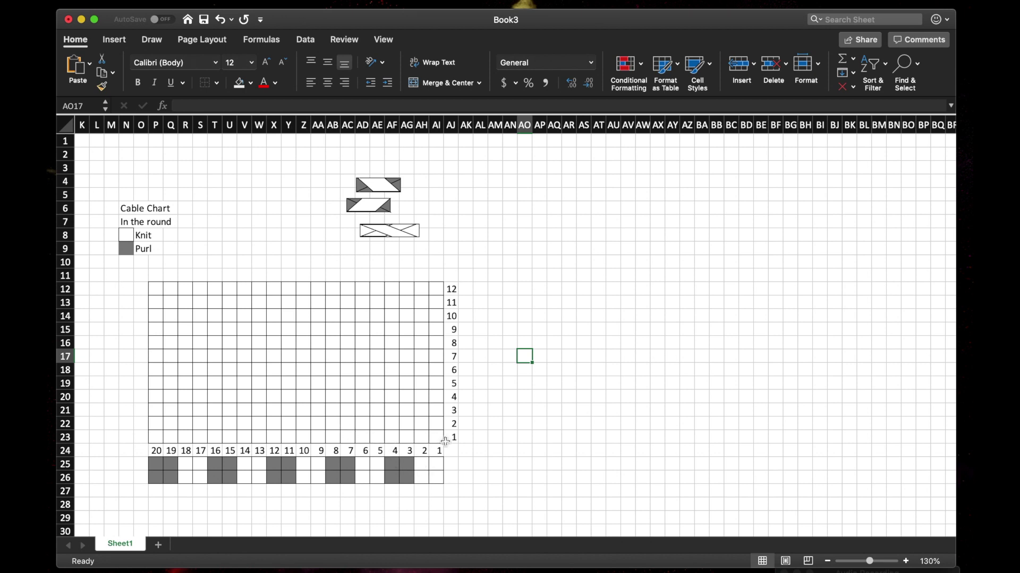
- Merge cells AG23 to AI23 and place a copy of the row 4 cable symbol in the merged cell
{"action": "left_click_drag", "start_coordinate": [440, 438], "coordinate": [413, 437]}
{"action": "left_click", "coordinate": [407, 437]}
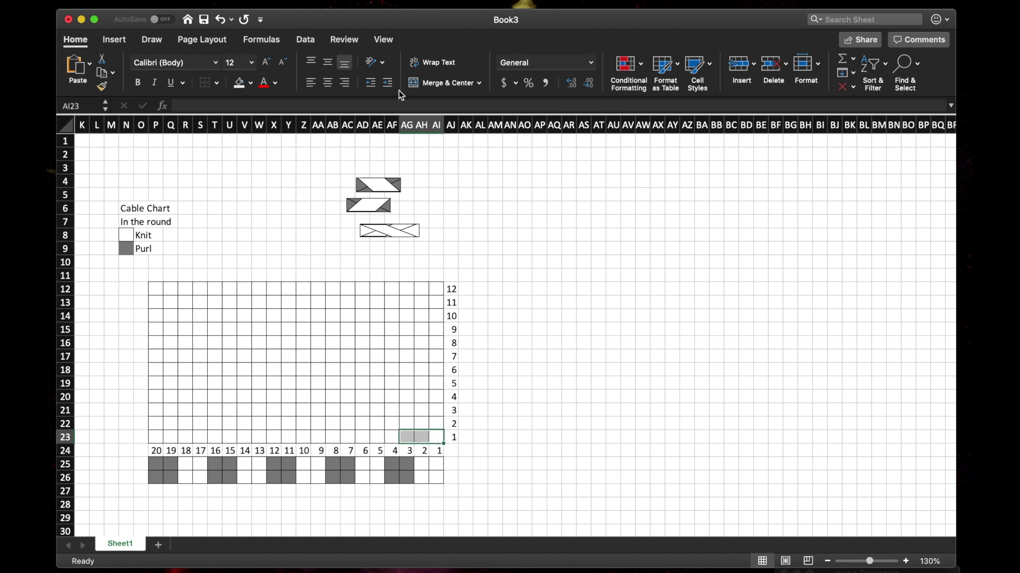
{"action": "left_click", "coordinate": [435, 85]}
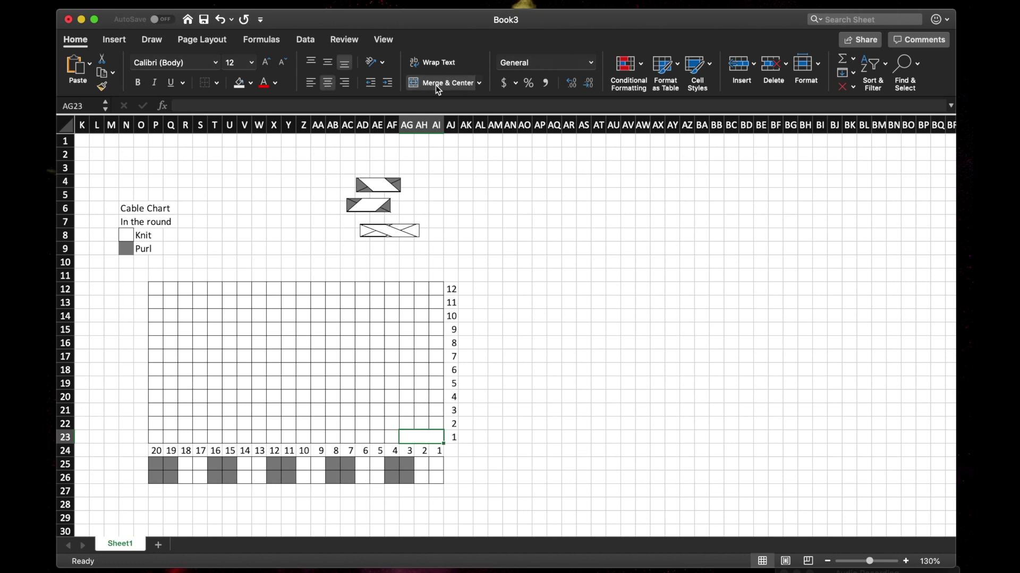
{"action": "left_click", "coordinate": [383, 189]}
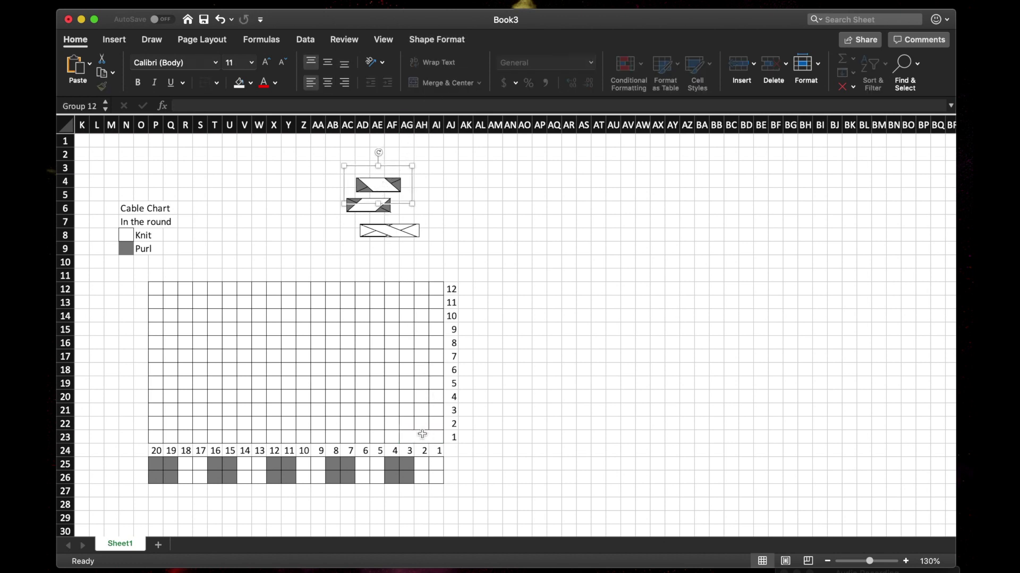
{"action": "left_click", "coordinate": [421, 435]}
{"action": "key", "text": "super+v"}
{"action": "left_click", "coordinate": [510, 462]}
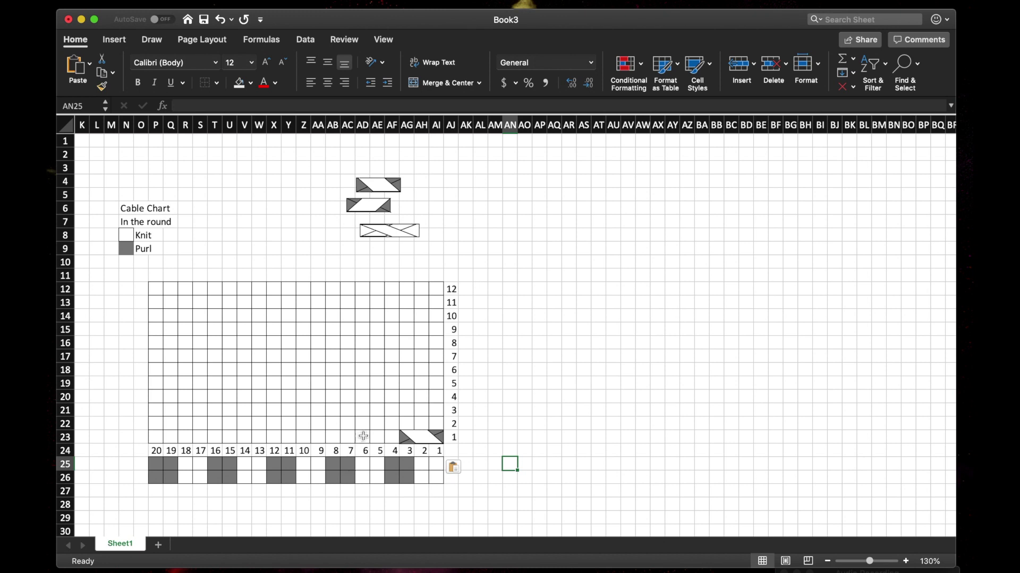
- Merge cells AC23 to AE23 and place another copy of the row 4 cable symbol there
{"action": "left_click_drag", "start_coordinate": [378, 440], "coordinate": [351, 437]}
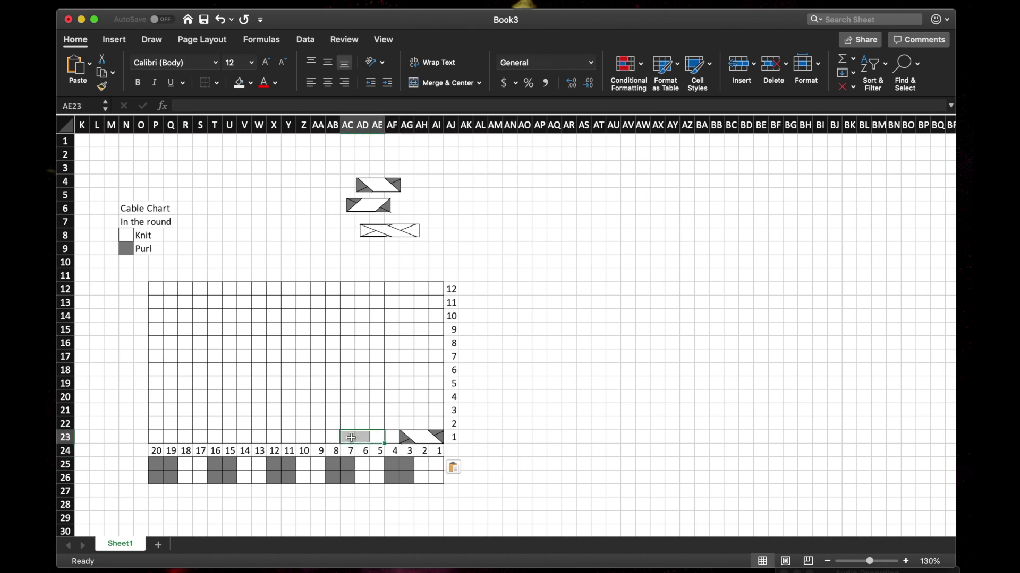
{"action": "left_click", "coordinate": [438, 84]}
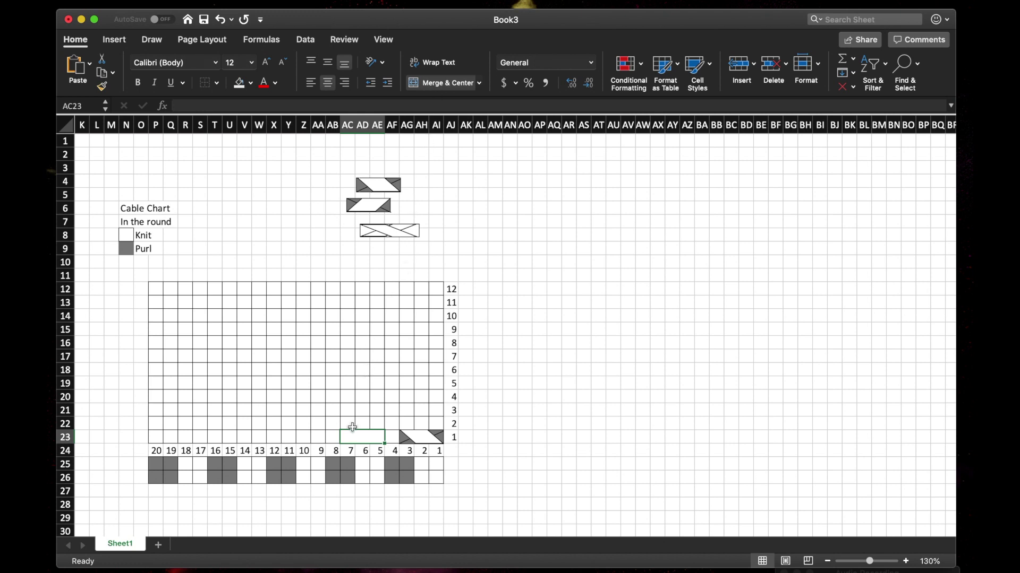
{"action": "key", "text": "super+v"}
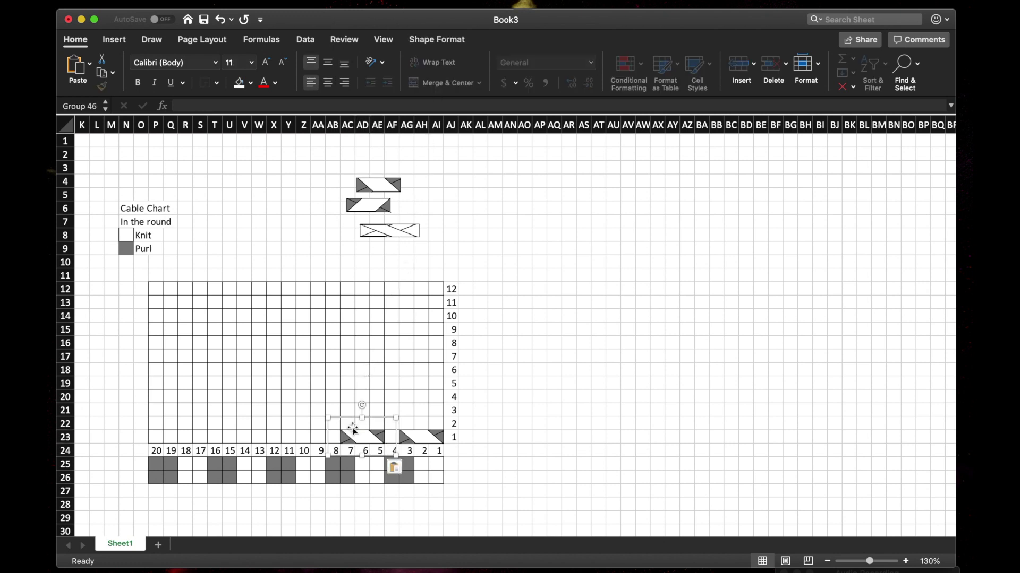
- Merge cells V23 to X23 and place a copy of the mirrored row 6 cable symbol there
{"action": "left_click", "coordinate": [305, 437]}
{"action": "left_click", "coordinate": [313, 436]}
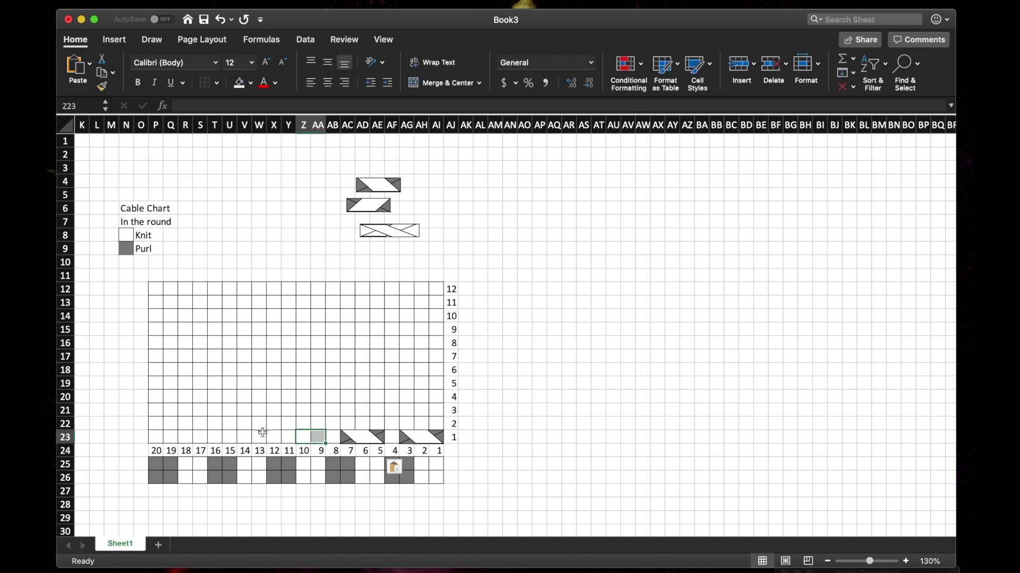
{"action": "left_click_drag", "start_coordinate": [244, 439], "coordinate": [274, 438]}
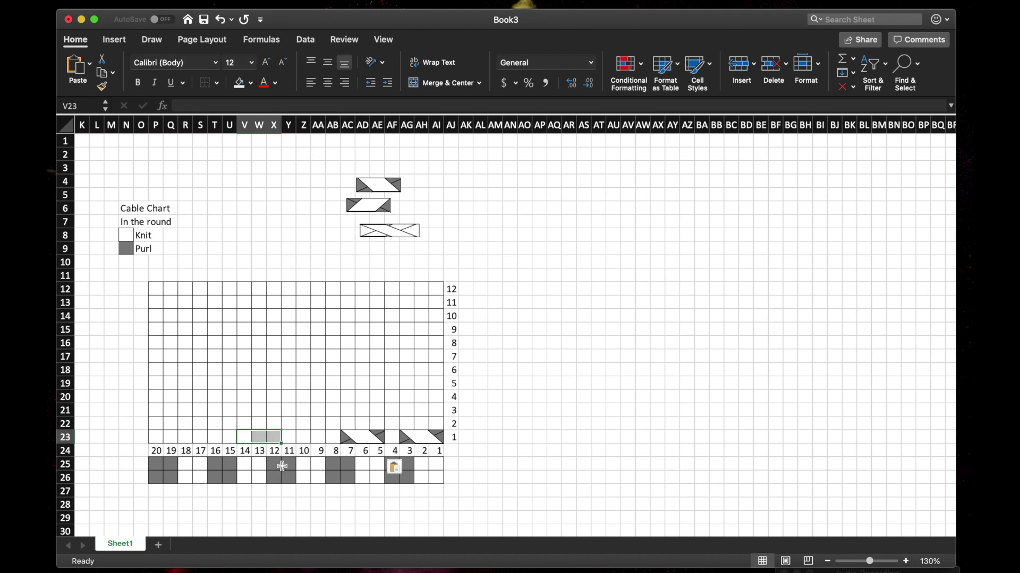
{"action": "left_click", "coordinate": [424, 84]}
{"action": "left_click", "coordinate": [377, 208]}
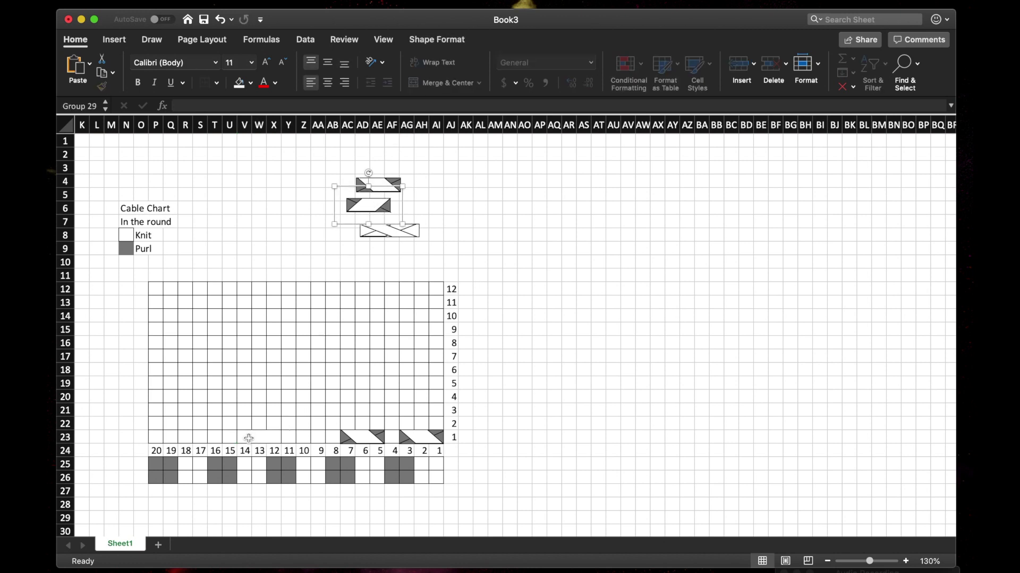
{"action": "left_click", "coordinate": [247, 439]}
{"action": "key", "text": "super+v"}
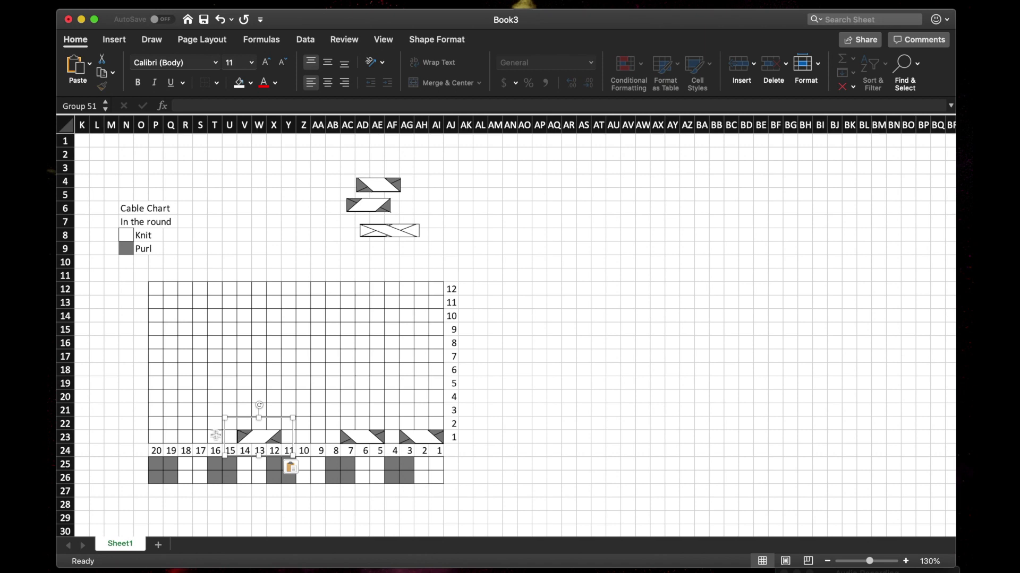
- Merge cells R23 to T23 and place a second copy of the mirrored cable symbol there
{"action": "left_click_drag", "start_coordinate": [186, 436], "coordinate": [210, 436]}
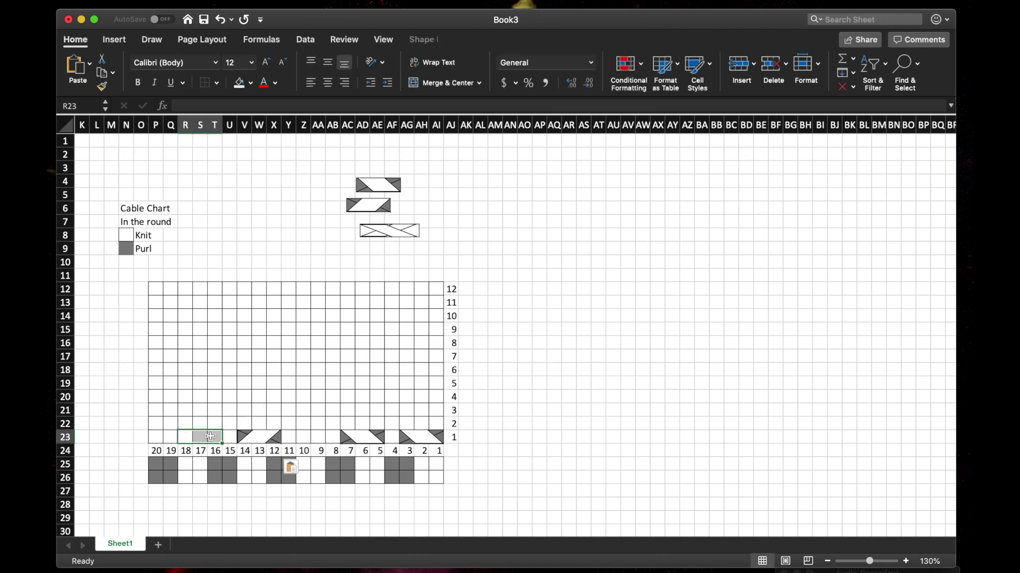
{"action": "left_click", "coordinate": [438, 85]}
{"action": "key", "text": "super+v"}
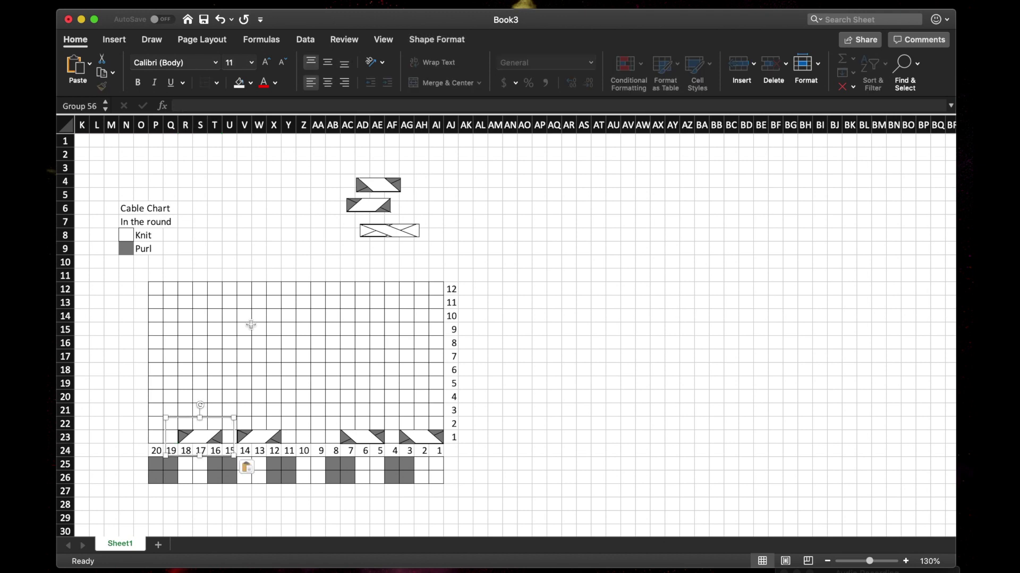
{"action": "left_click", "coordinate": [492, 450]}
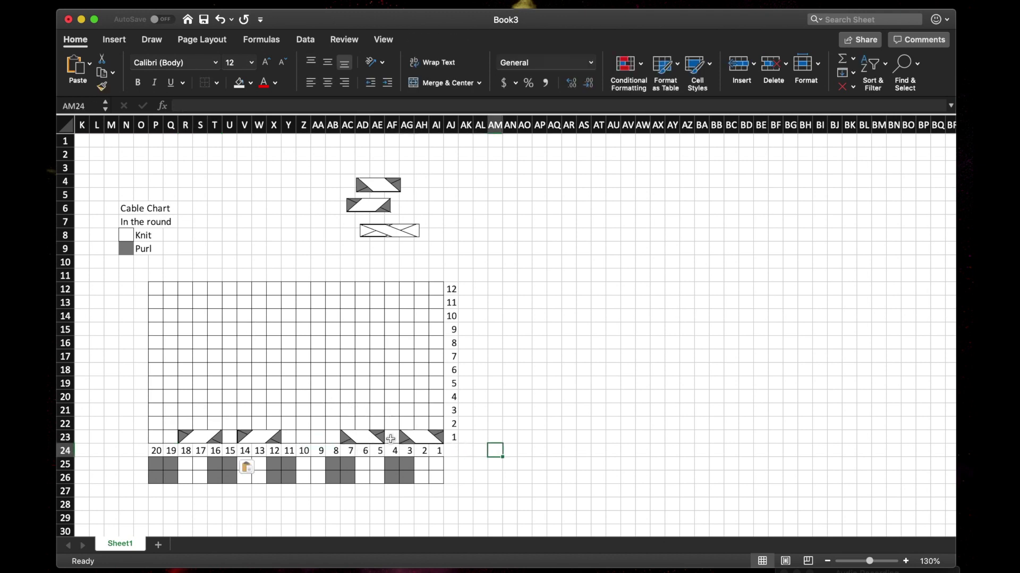
- Apply the grey purl fill to cells AF23, AB23, Y23, U23 and P23 to Q23 in chart row 1
{"action": "left_click", "coordinate": [391, 439]}
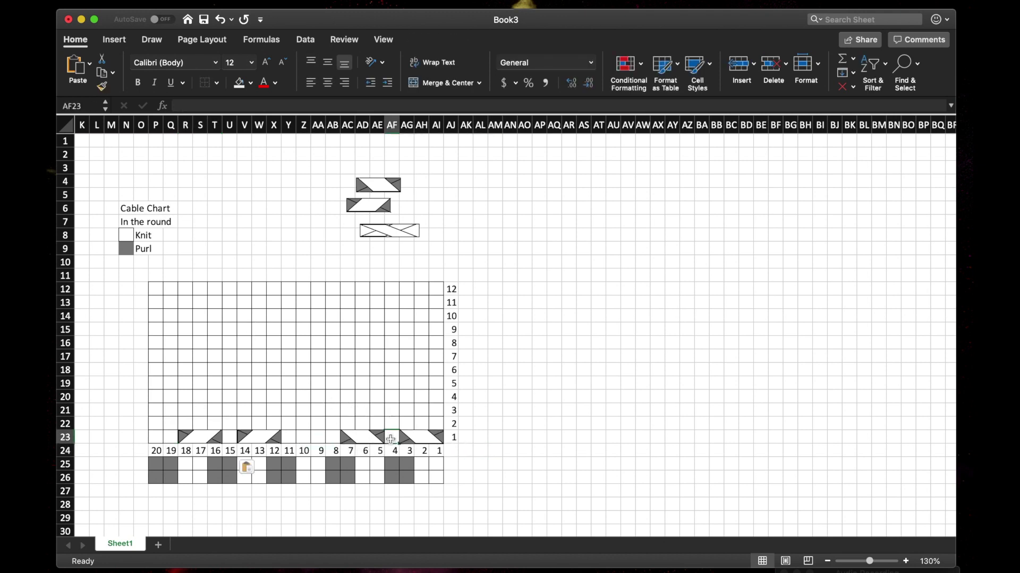
{"action": "left_click", "coordinate": [251, 84]}
{"action": "left_click", "coordinate": [255, 156]}
{"action": "left_click", "coordinate": [331, 439]}
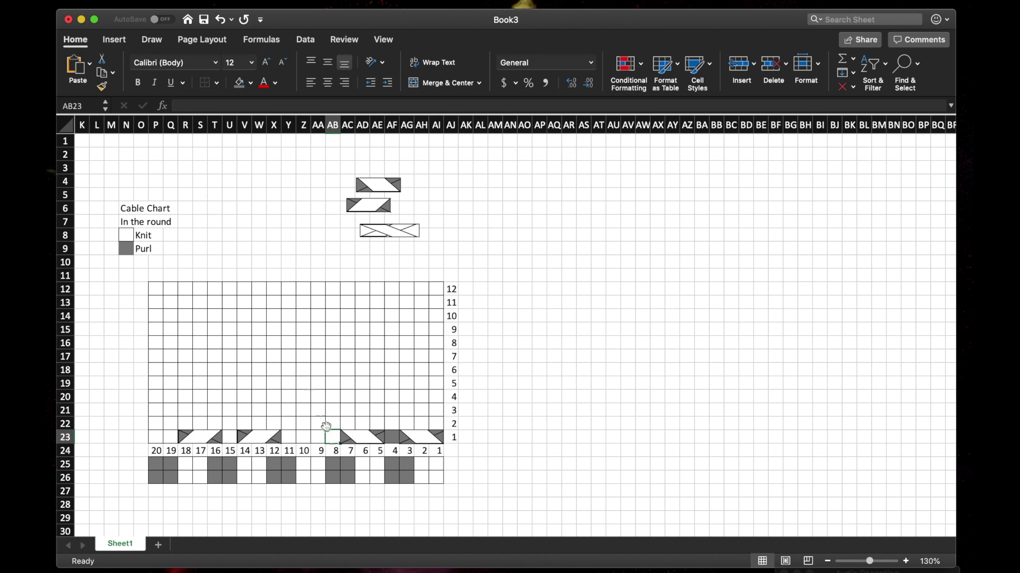
{"action": "left_click", "coordinate": [240, 83]}
{"action": "left_click", "coordinate": [288, 440]}
{"action": "left_click", "coordinate": [239, 83]}
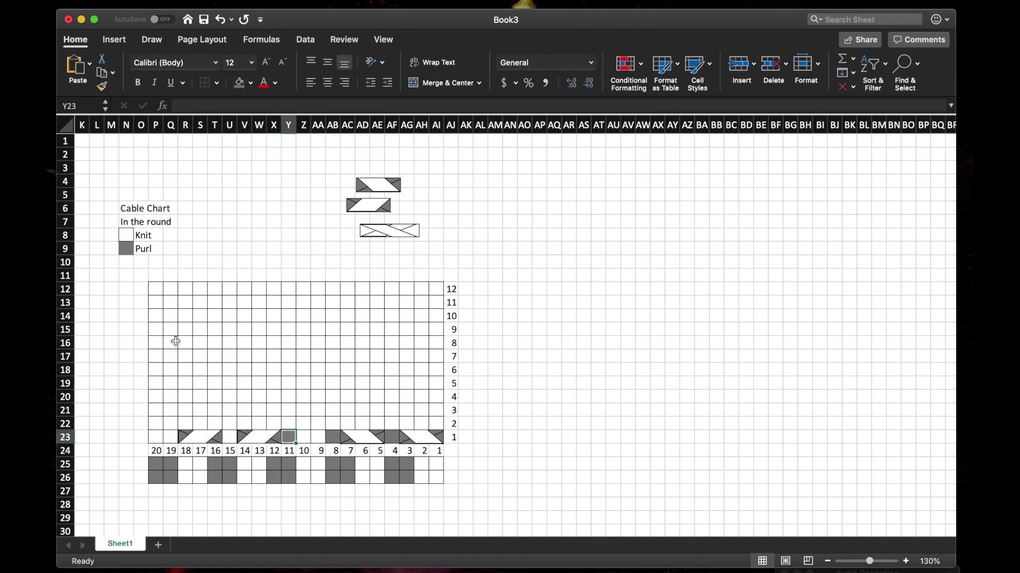
{"action": "left_click", "coordinate": [227, 437]}
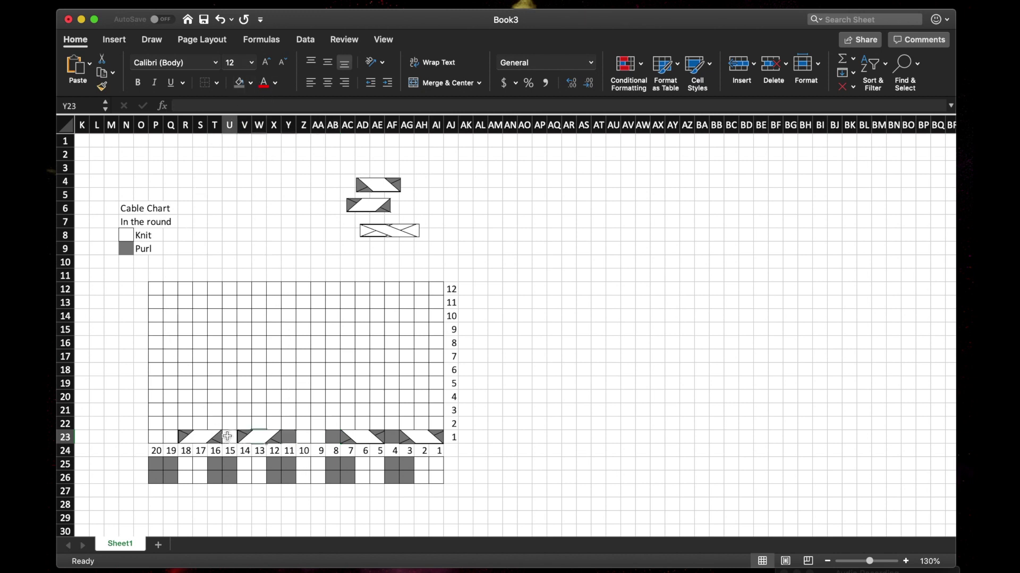
{"action": "left_click_drag", "start_coordinate": [171, 437], "coordinate": [159, 439]}
{"action": "left_click", "coordinate": [239, 83]}
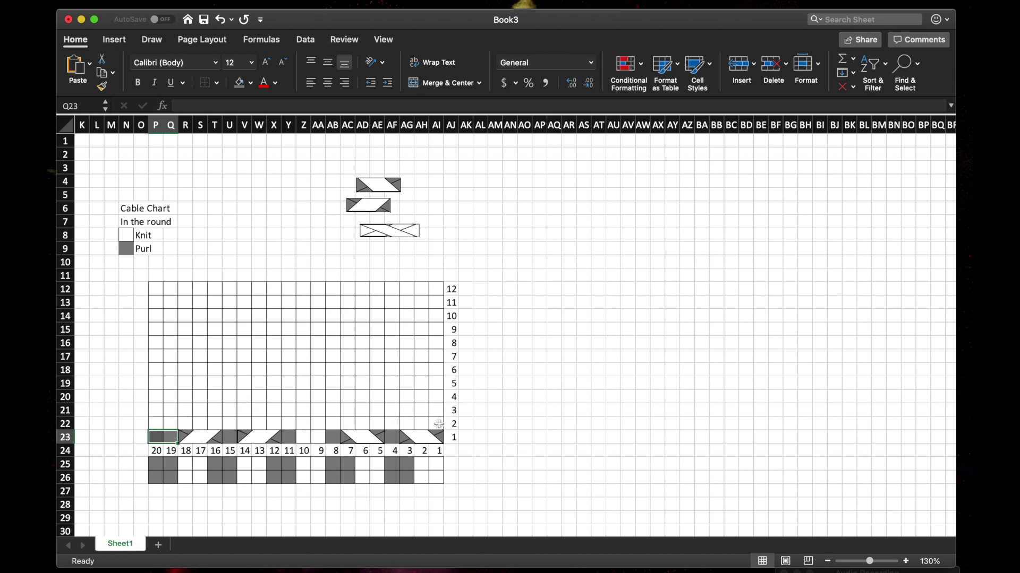
- Shade cells AI22, AE22 to AF22 and AB22 in chart row 2 with the grey purl fill
{"action": "left_click", "coordinate": [436, 423]}
{"action": "left_click", "coordinate": [239, 83]}
{"action": "left_click_drag", "start_coordinate": [395, 425], "coordinate": [378, 425]}
{"action": "left_click", "coordinate": [240, 83]}
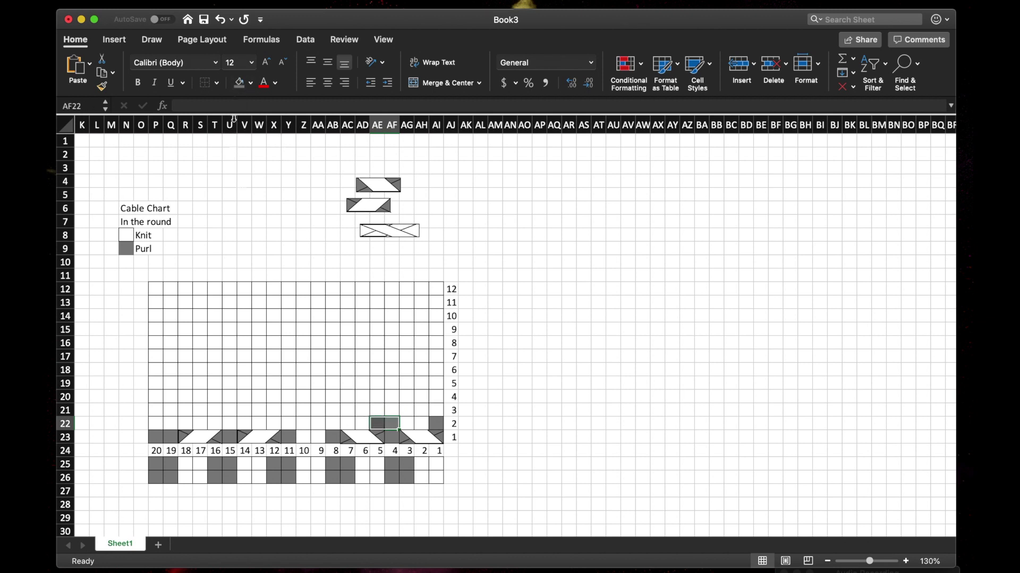
{"action": "left_click", "coordinate": [332, 423]}
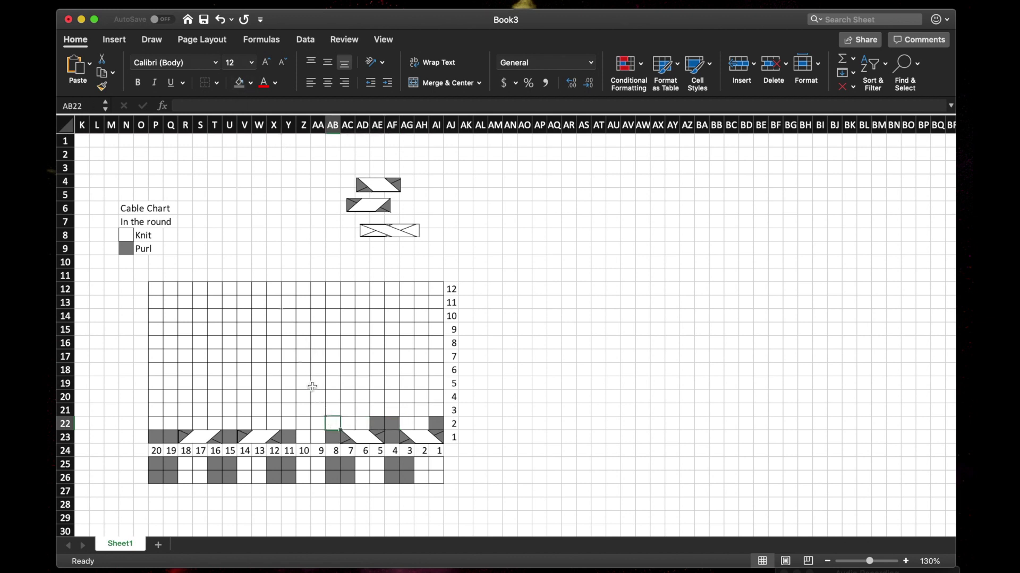
{"action": "left_click", "coordinate": [239, 82]}
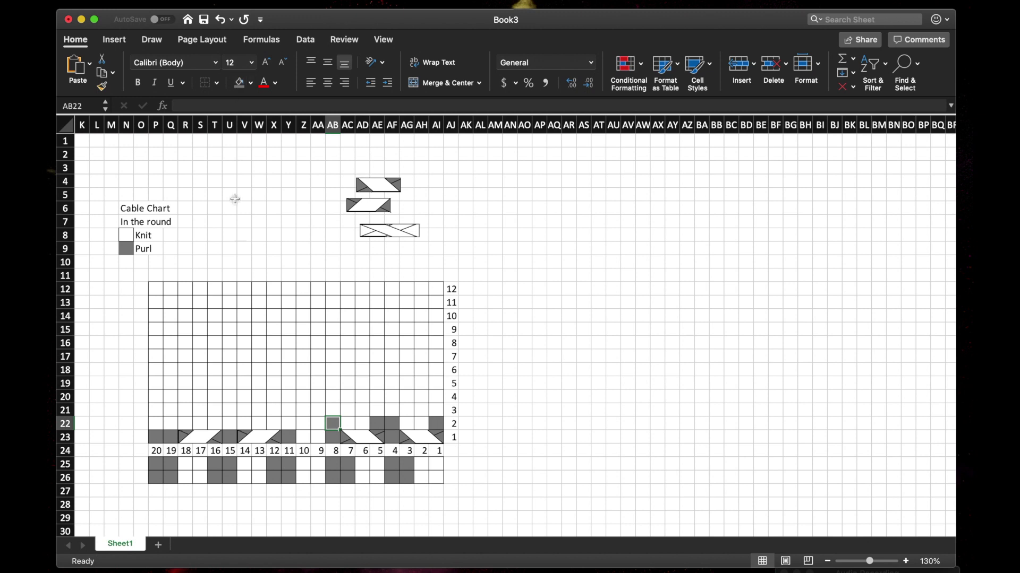
- Shade cells Y22, U22 to V22 and P22 to R22 with the grey purl fill to finish chart row 2
{"action": "left_click", "coordinate": [289, 425]}
{"action": "left_click", "coordinate": [240, 82]}
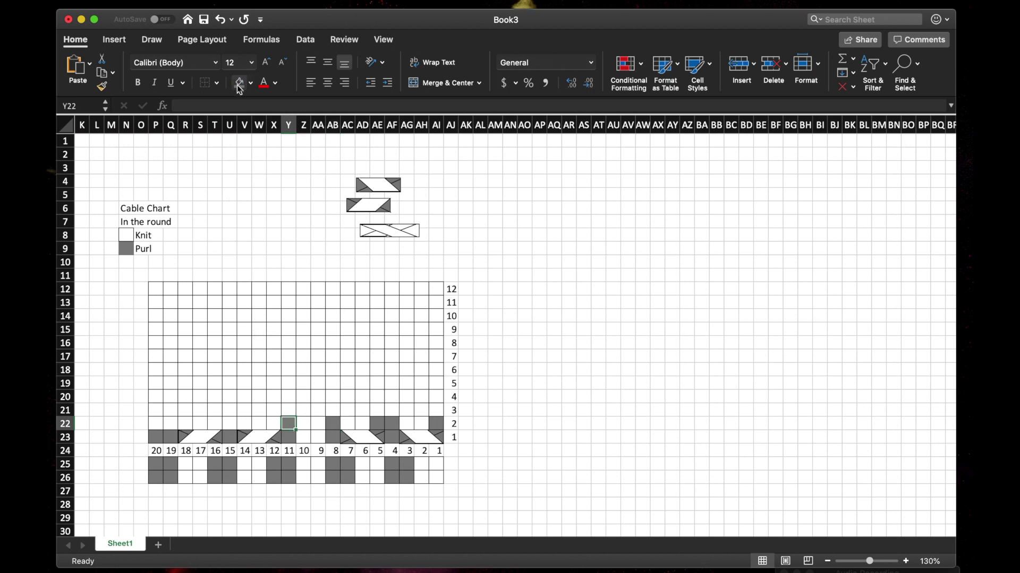
{"action": "left_click_drag", "start_coordinate": [242, 423], "coordinate": [228, 423]}
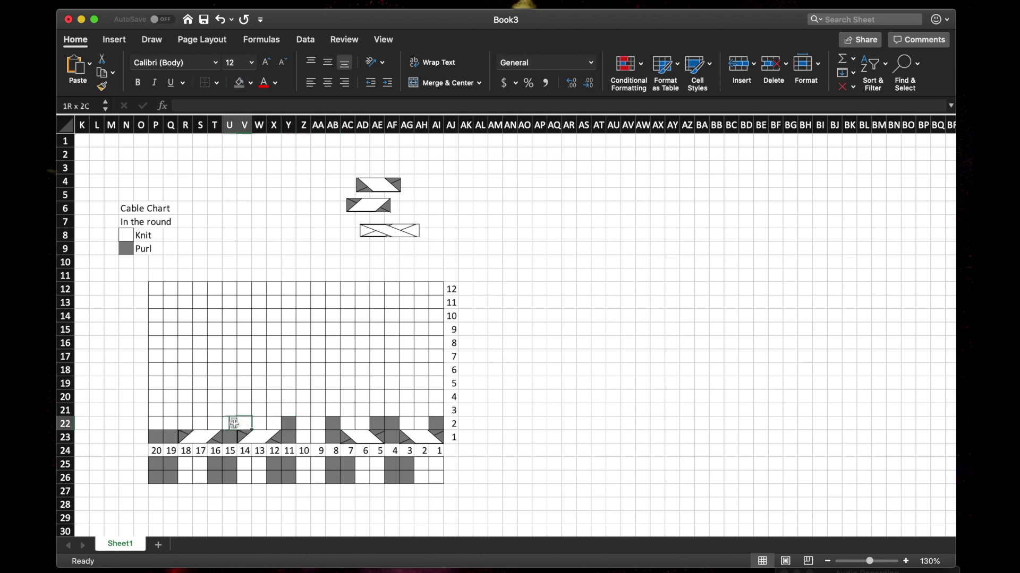
{"action": "left_click", "coordinate": [240, 83]}
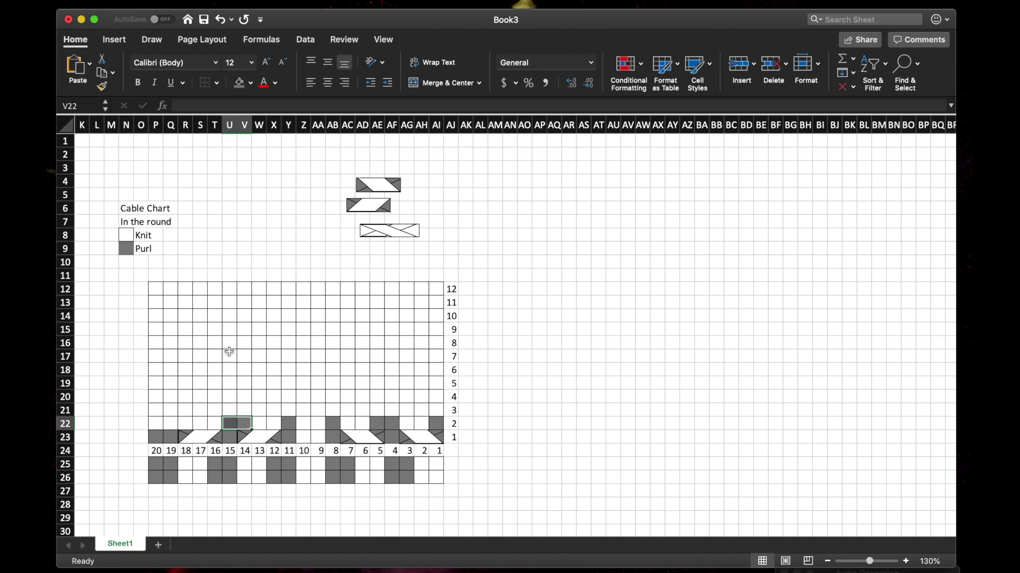
{"action": "left_click_drag", "start_coordinate": [187, 421], "coordinate": [159, 422]}
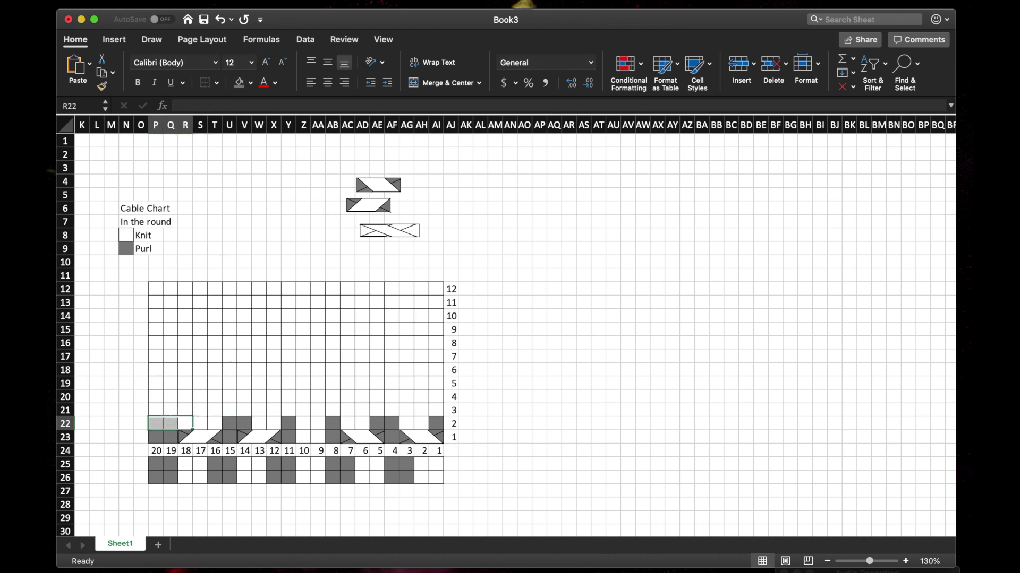
{"action": "left_click", "coordinate": [240, 82]}
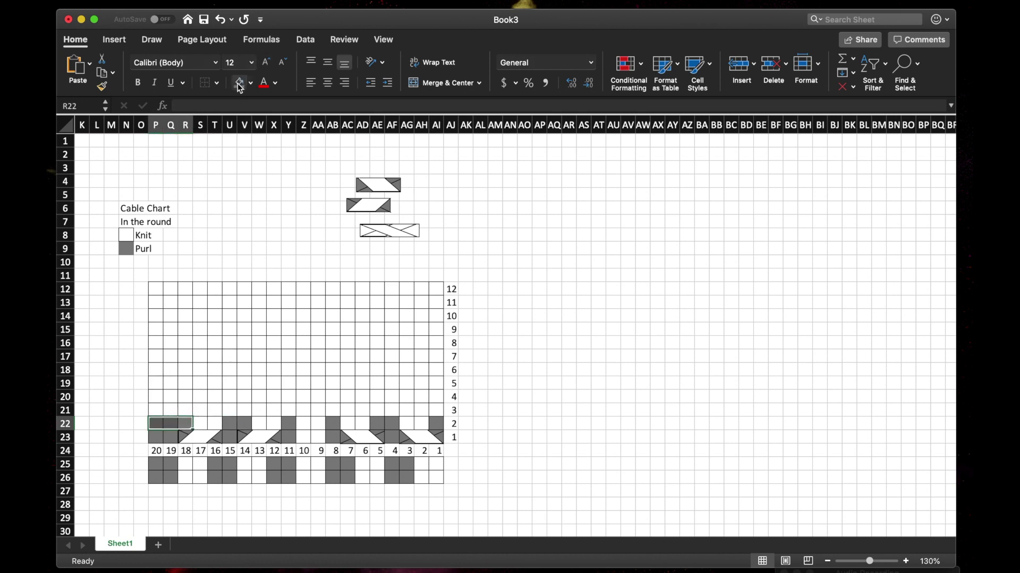
{"action": "left_click", "coordinate": [306, 369]}
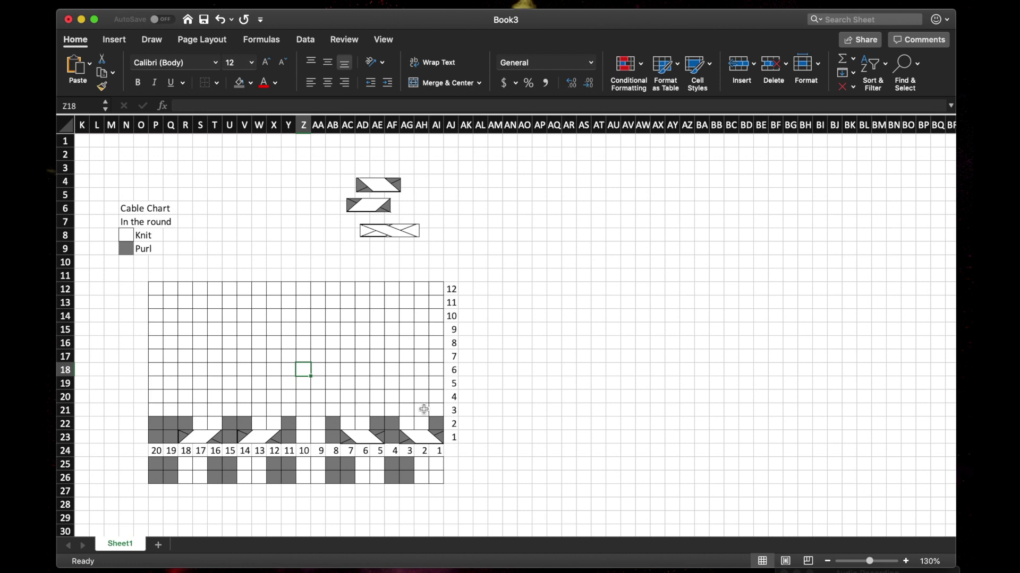
- Merge cells AF21 to AH21 and place a copy of the row 4 cable symbol in the merged cell
{"action": "left_click_drag", "start_coordinate": [423, 411], "coordinate": [397, 410]}
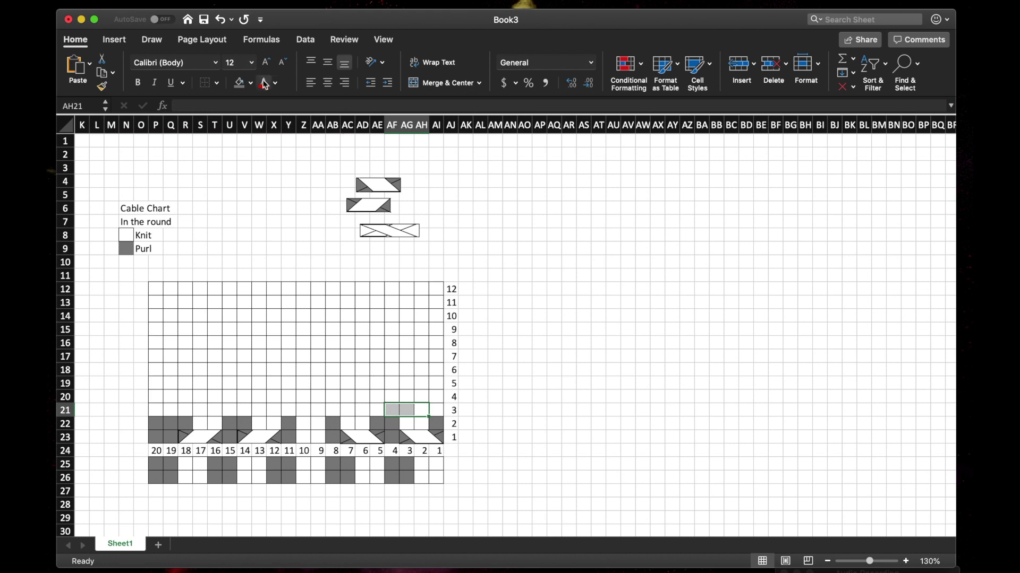
{"action": "left_click", "coordinate": [436, 84]}
{"action": "left_click", "coordinate": [379, 185]}
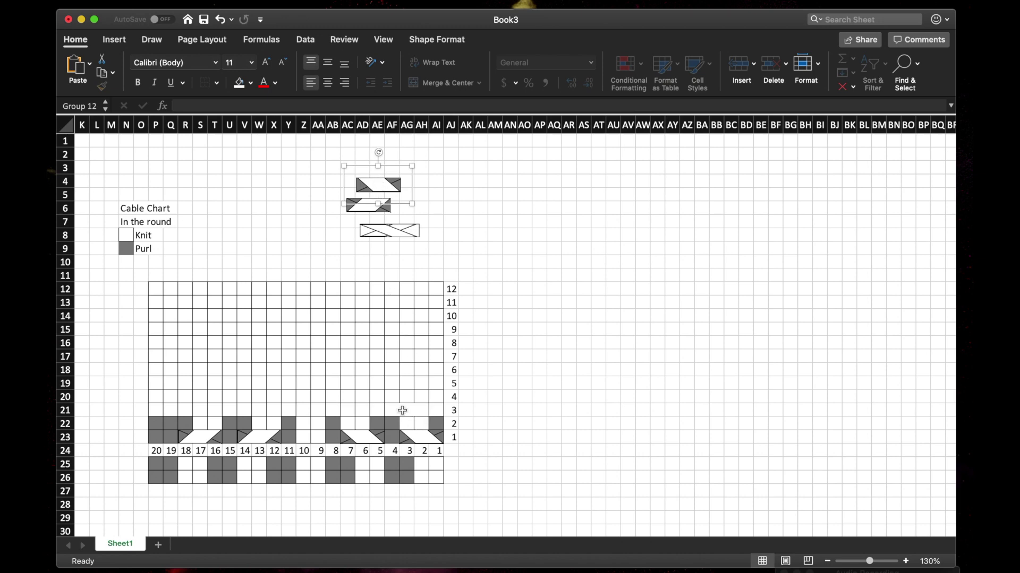
{"action": "left_click", "coordinate": [402, 410]}
{"action": "key", "text": "super+v"}
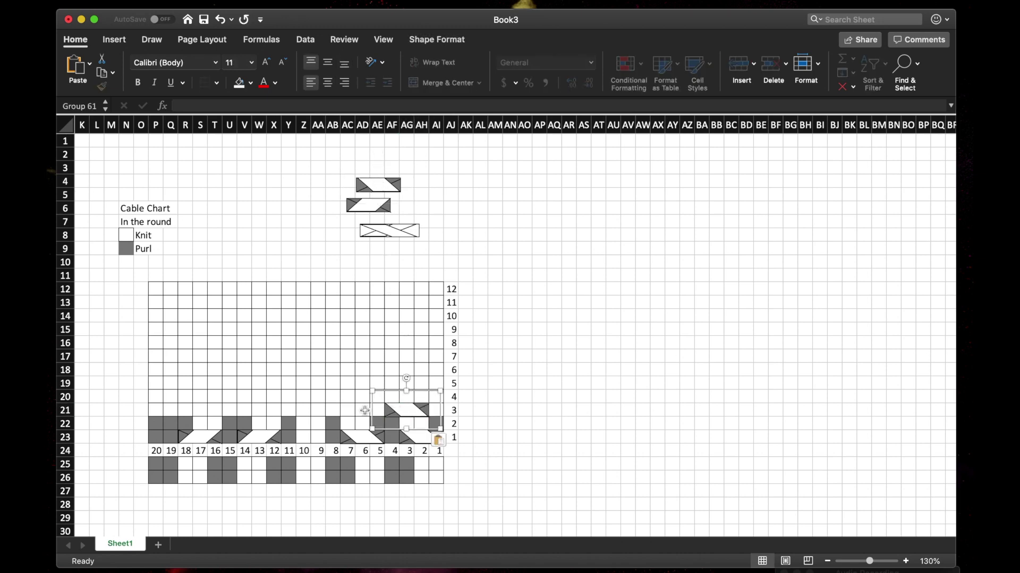
- Merge cells AB21 to AD21 in chart row 3
{"action": "left_click", "coordinate": [351, 412]}
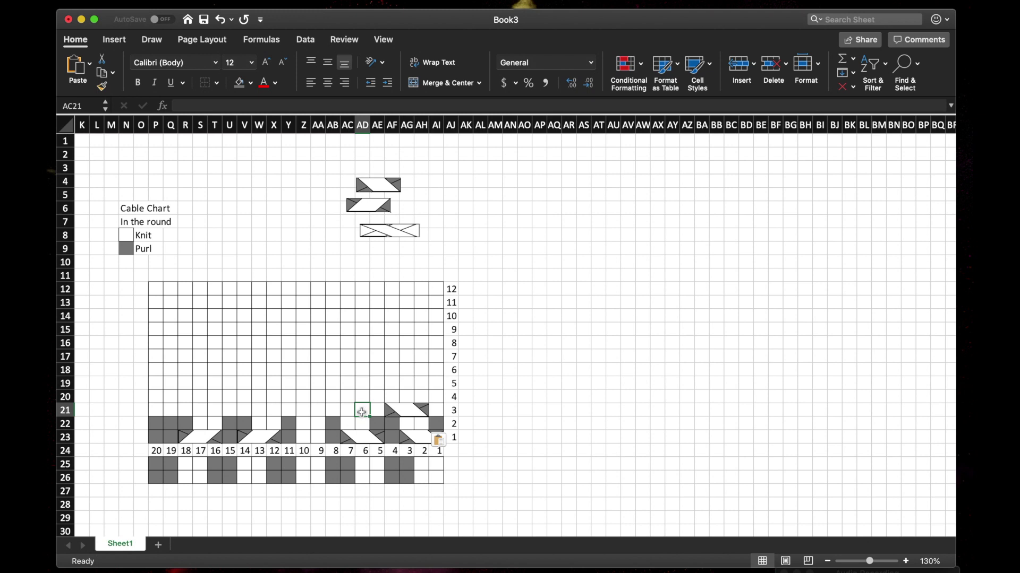
{"action": "left_click_drag", "start_coordinate": [352, 412], "coordinate": [340, 413]}
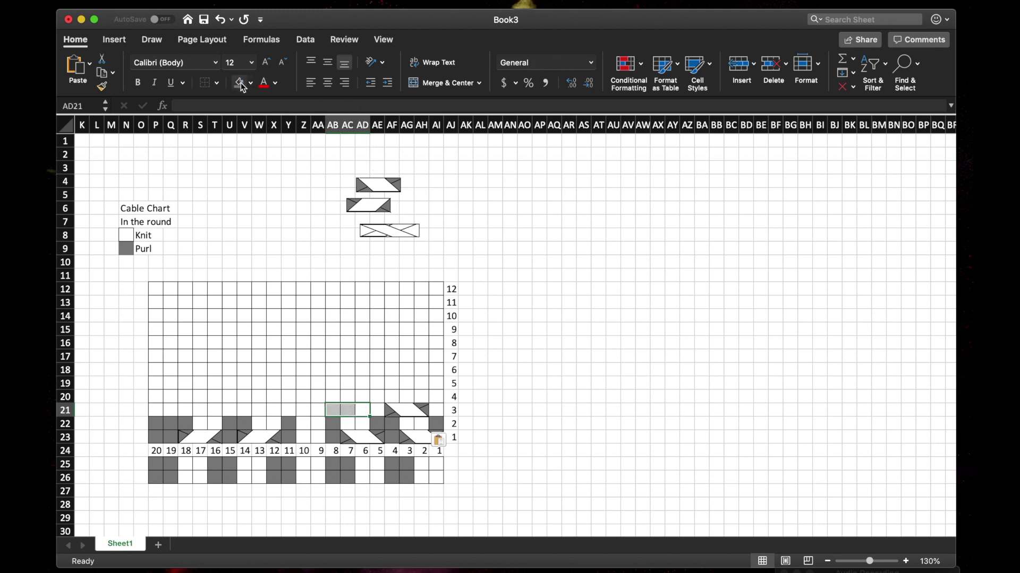
{"action": "left_click", "coordinate": [431, 84]}
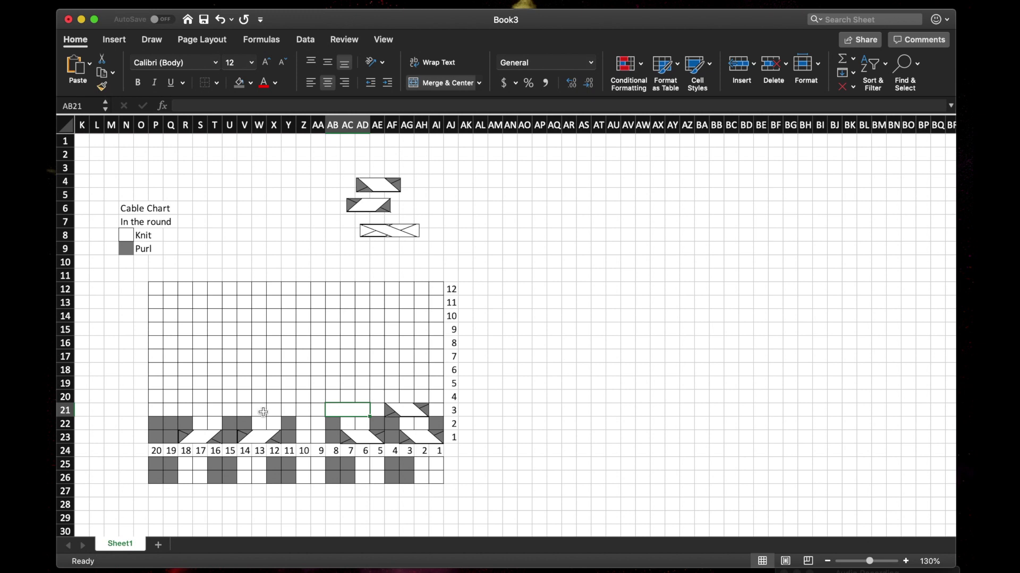
- Merge cells S21 to U21 and place a copy of the mirrored row 6 cable symbol there
{"action": "left_click_drag", "start_coordinate": [201, 412], "coordinate": [234, 412]}
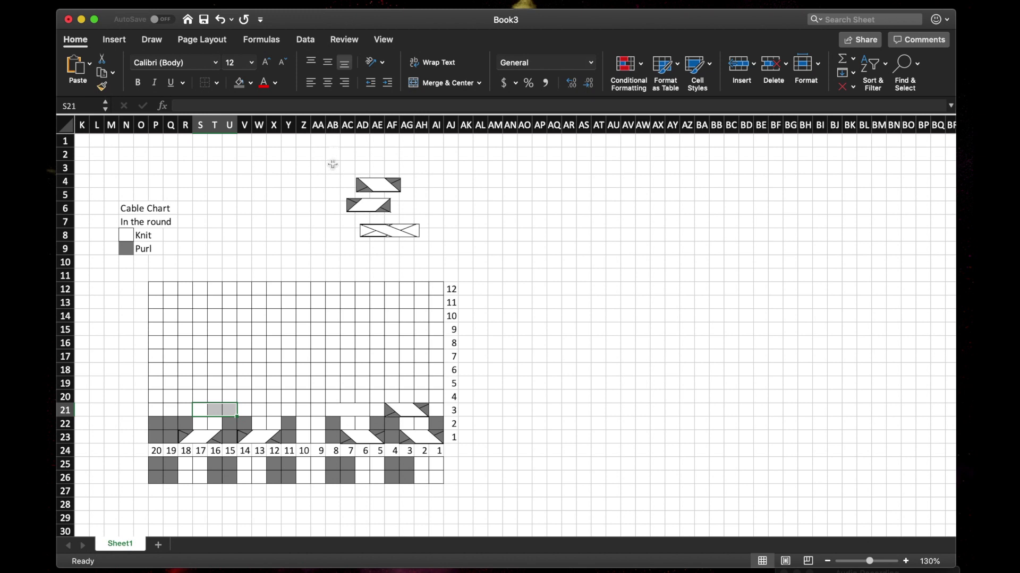
{"action": "left_click", "coordinate": [424, 84]}
{"action": "left_click", "coordinate": [370, 214]}
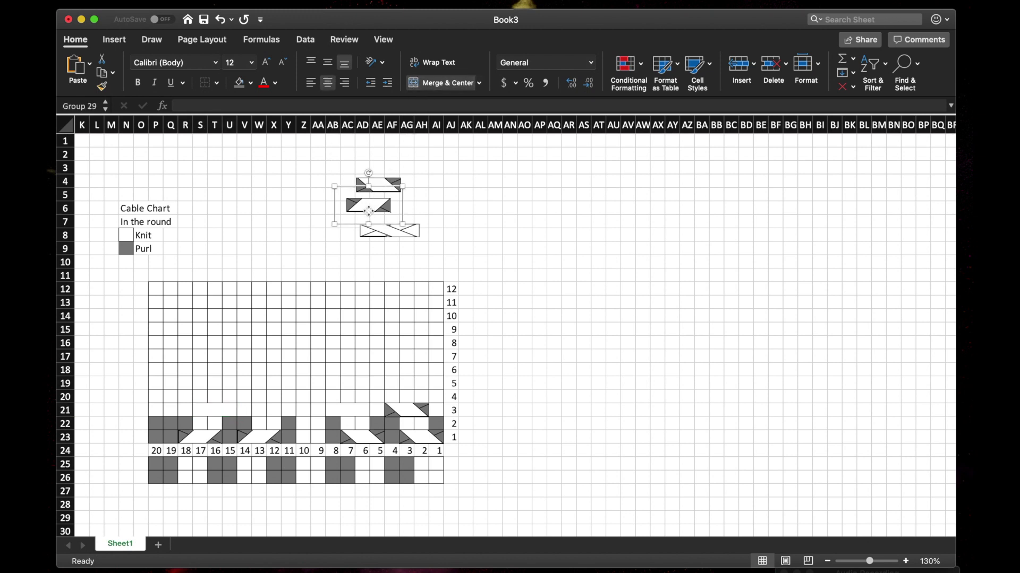
{"action": "key", "text": "cmd+c"}
{"action": "left_click", "coordinate": [199, 412]}
{"action": "key", "text": "cmd+v"}
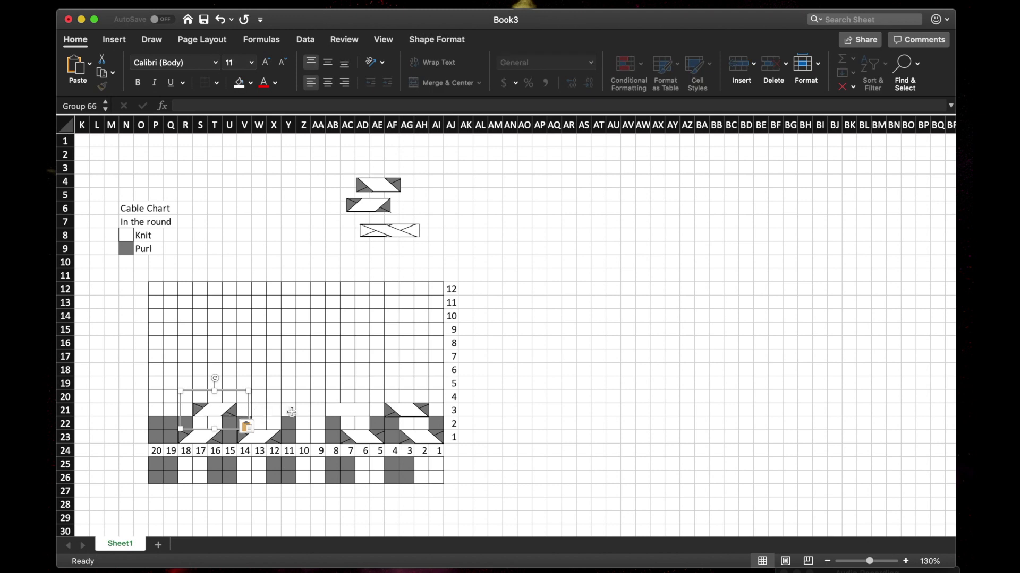
- Place a copy of the row 4 cable symbol in the merged cell AB21
{"action": "left_click", "coordinate": [385, 186]}
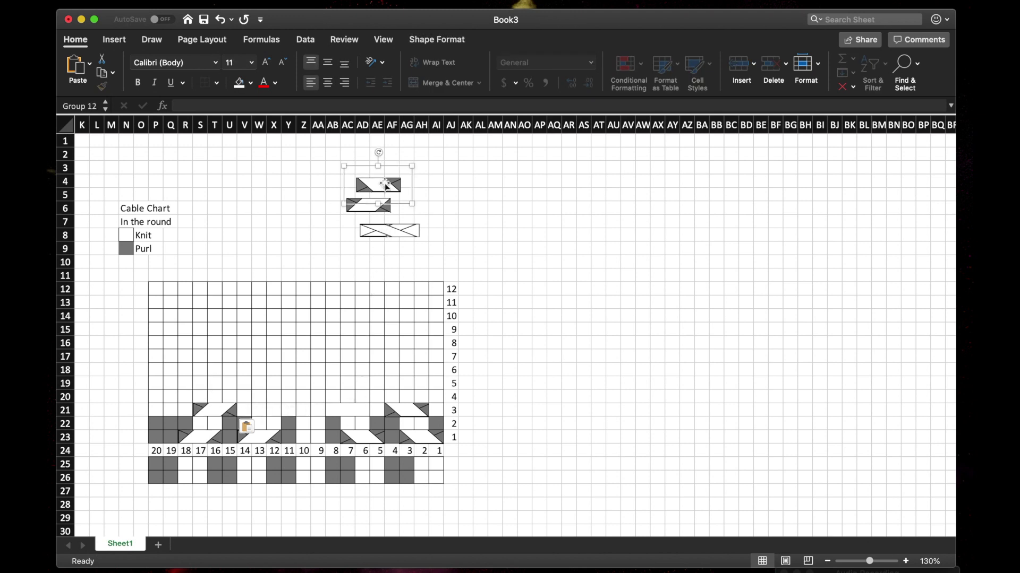
{"action": "left_click", "coordinate": [343, 413]}
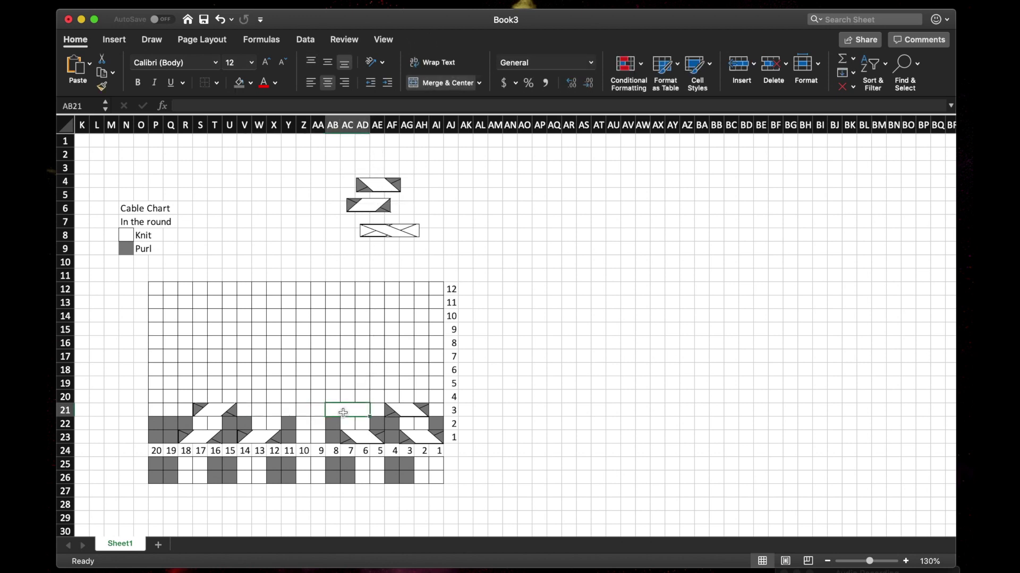
{"action": "key", "text": "super+v"}
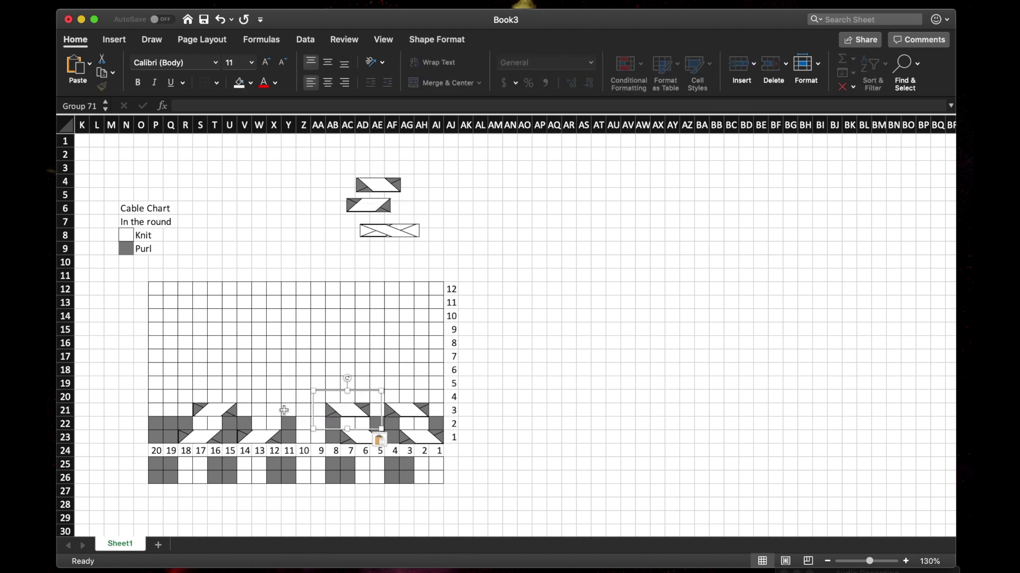
- Apply the grey purl fill to cells Y21, AE21, AI21, V21 and P21 to R21 in chart row 3
{"action": "left_click", "coordinate": [288, 410]}
{"action": "left_click", "coordinate": [239, 82]}
{"action": "left_click", "coordinate": [375, 409]}
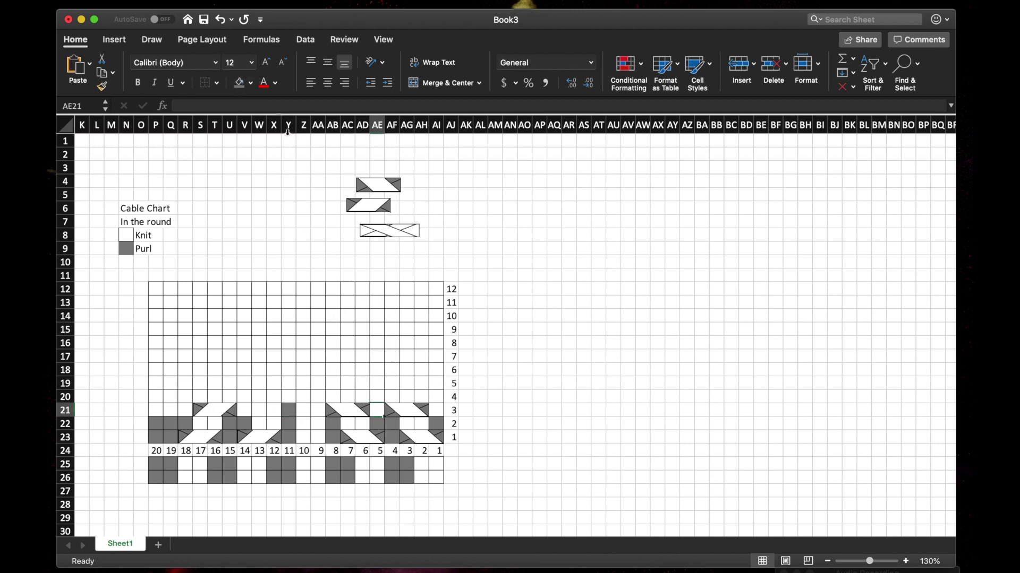
{"action": "left_click", "coordinate": [239, 83]}
{"action": "left_click", "coordinate": [436, 411]}
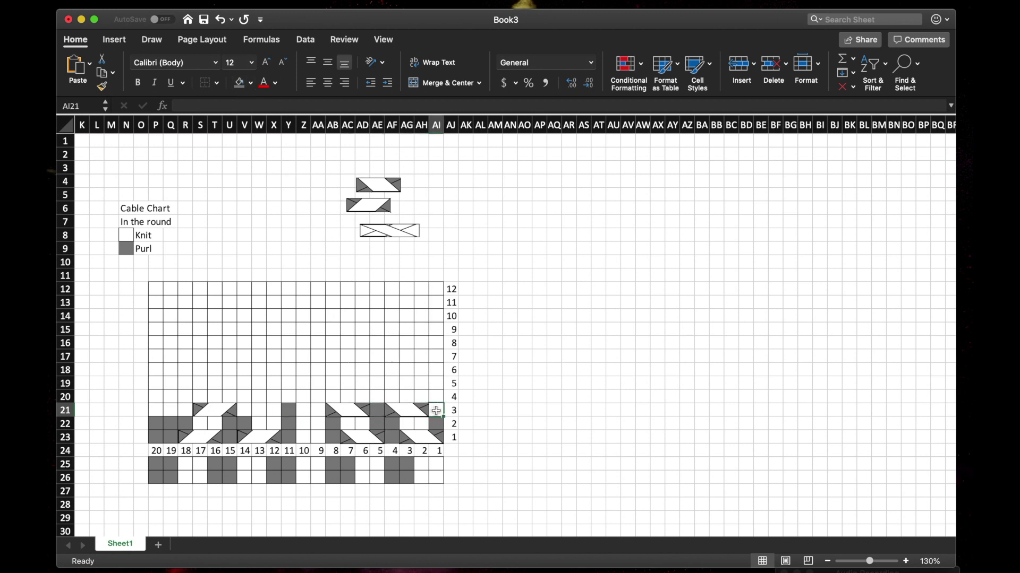
{"action": "left_click", "coordinate": [239, 83]}
{"action": "left_click", "coordinate": [243, 411]}
{"action": "left_click", "coordinate": [239, 83]}
{"action": "left_click_drag", "start_coordinate": [182, 412], "coordinate": [156, 411]}
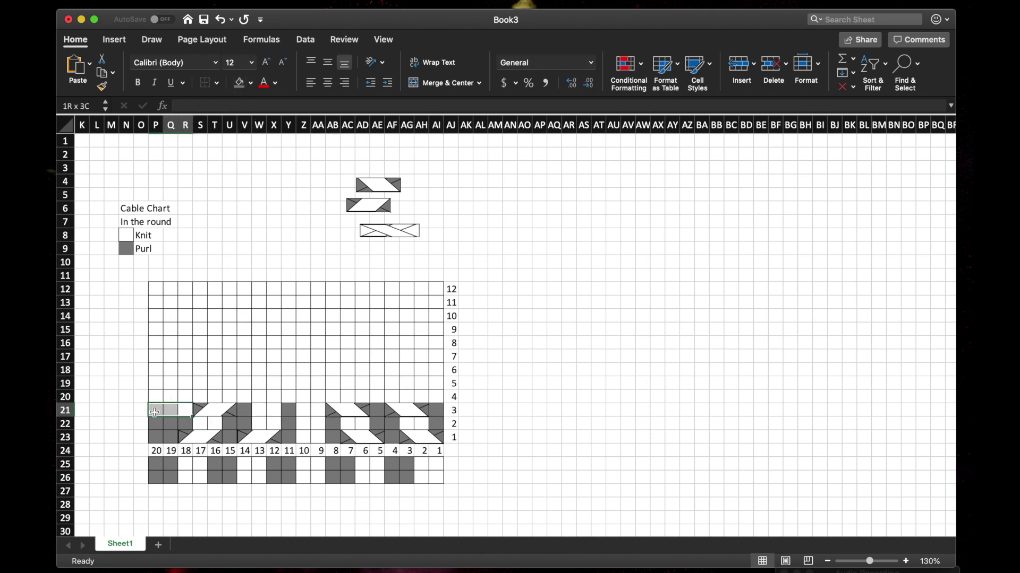
{"action": "left_click", "coordinate": [238, 83]}
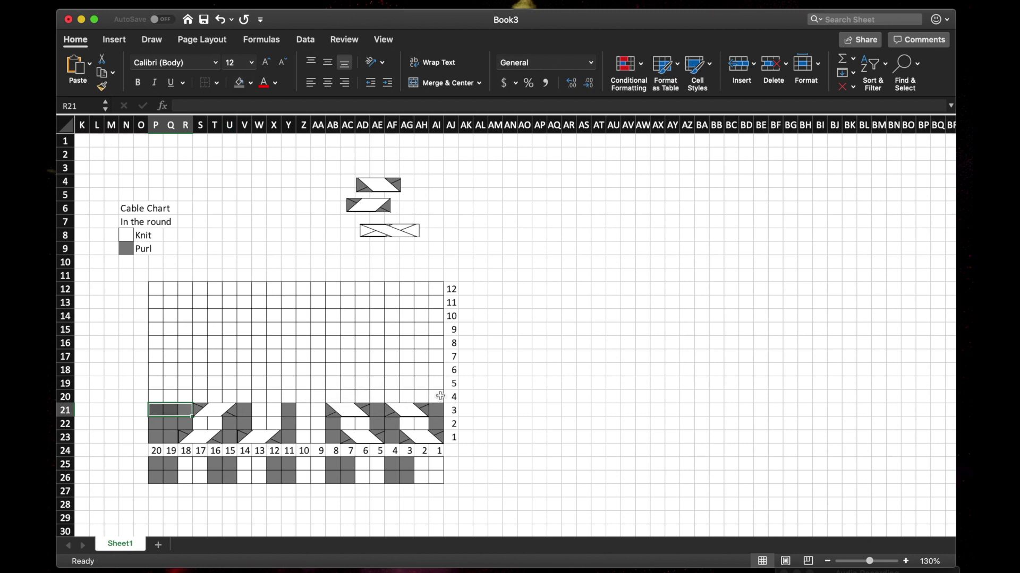
- Apply the grey purl fill to AH20 to AI20, AD20 to AE20, Y20, V20 and P20 to S20 in chart row 4
{"action": "left_click_drag", "start_coordinate": [441, 397], "coordinate": [426, 397]}
{"action": "left_click", "coordinate": [239, 83]}
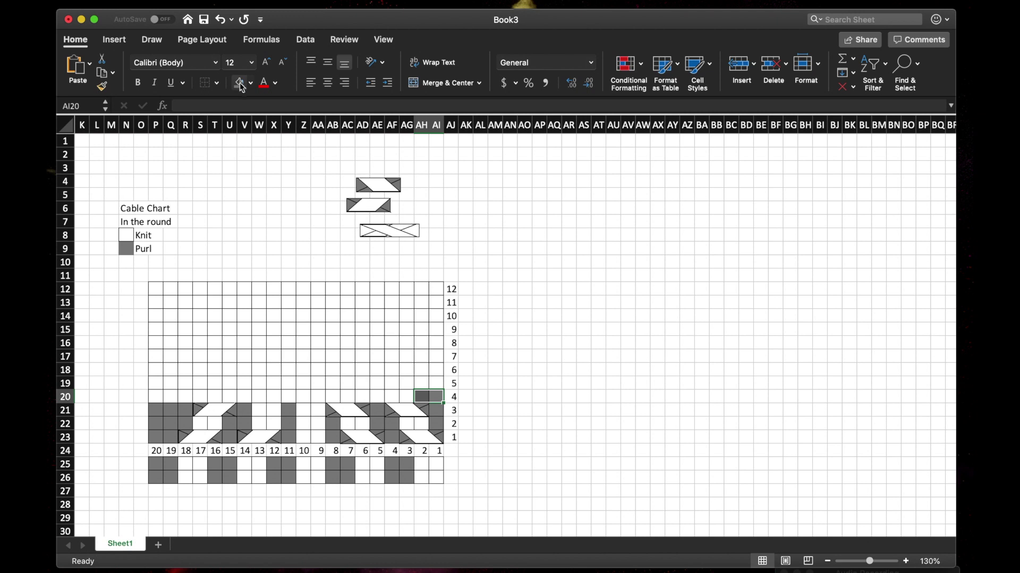
{"action": "left_click_drag", "start_coordinate": [376, 396], "coordinate": [363, 396]}
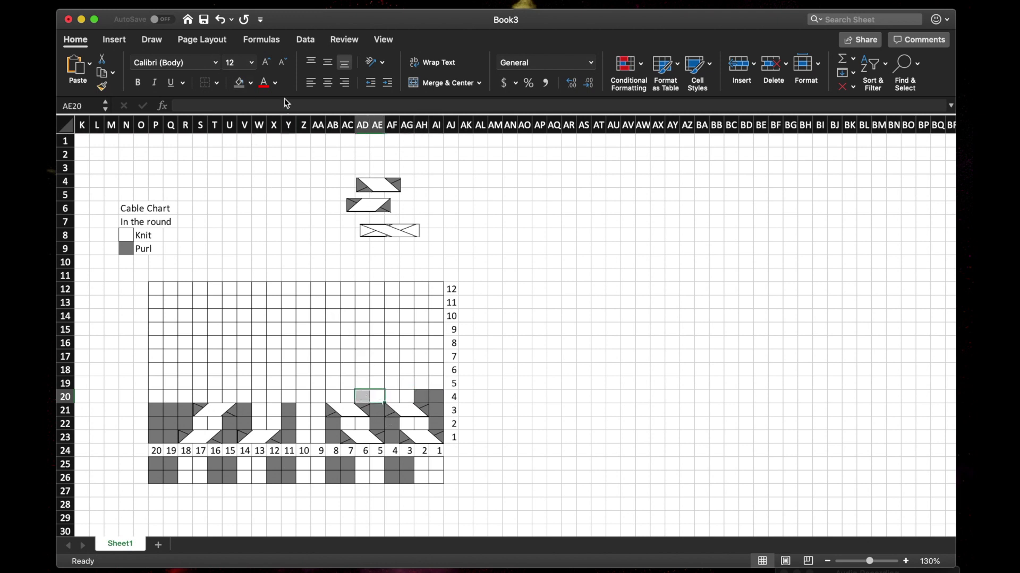
{"action": "left_click", "coordinate": [239, 83]}
{"action": "left_click", "coordinate": [288, 397]}
{"action": "left_click", "coordinate": [240, 85]}
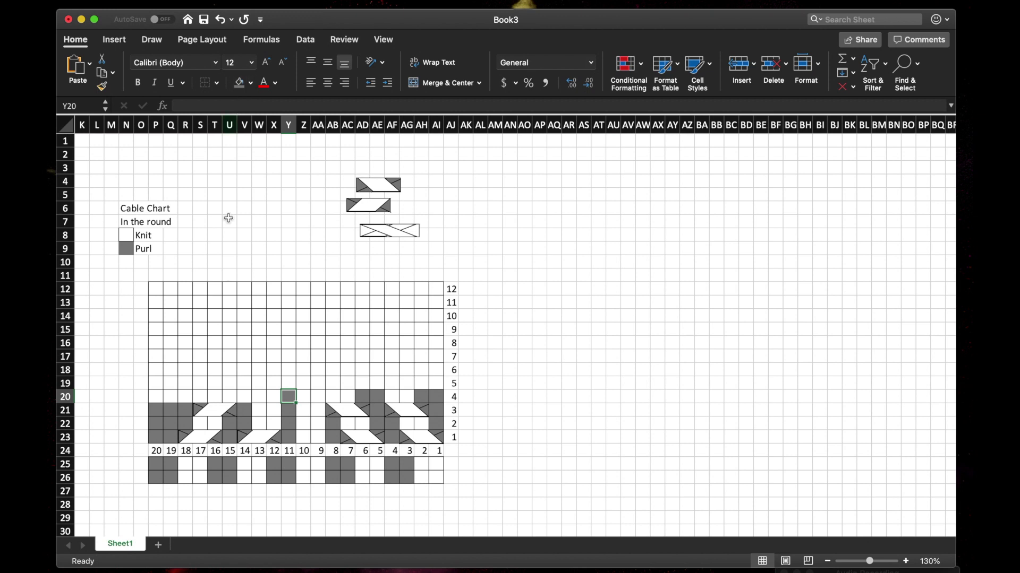
{"action": "left_click", "coordinate": [244, 396]}
{"action": "left_click", "coordinate": [235, 86]}
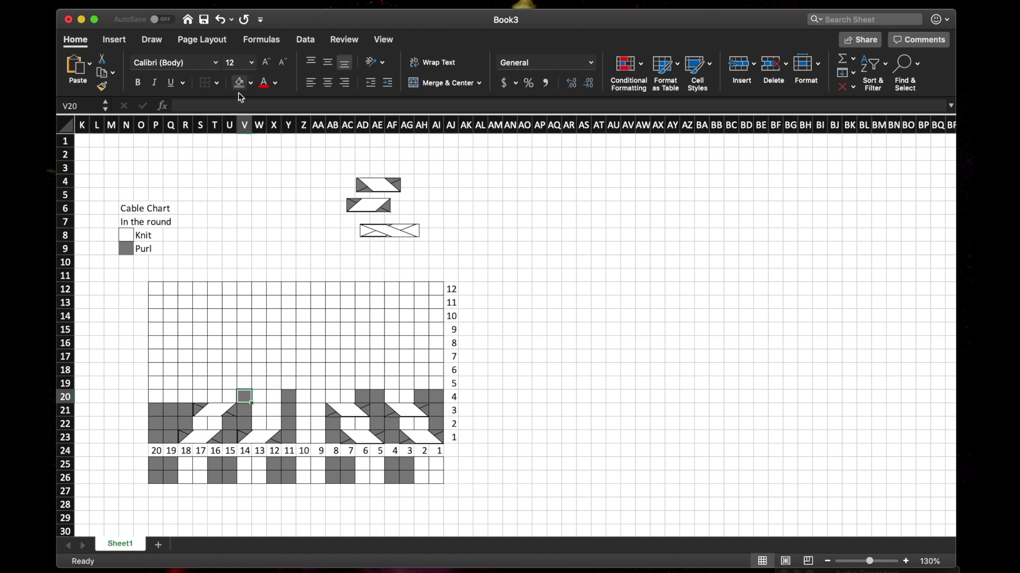
{"action": "left_click_drag", "start_coordinate": [195, 397], "coordinate": [156, 396]}
{"action": "left_click", "coordinate": [239, 86]}
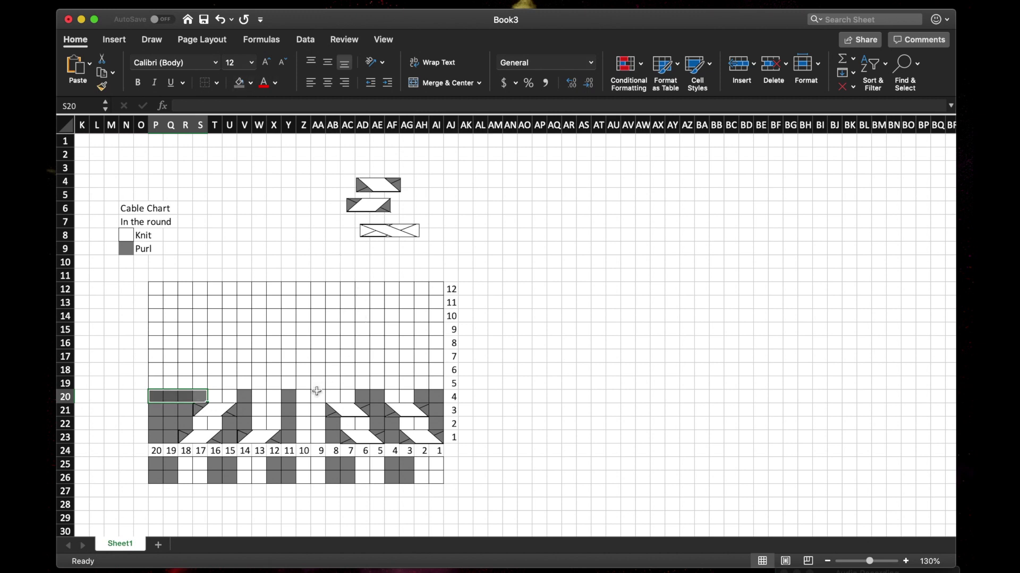
- Merge cells Z19 to AC19 and place a copy of the row 8 crossed cable symbol there
{"action": "left_click_drag", "start_coordinate": [305, 382], "coordinate": [343, 383]}
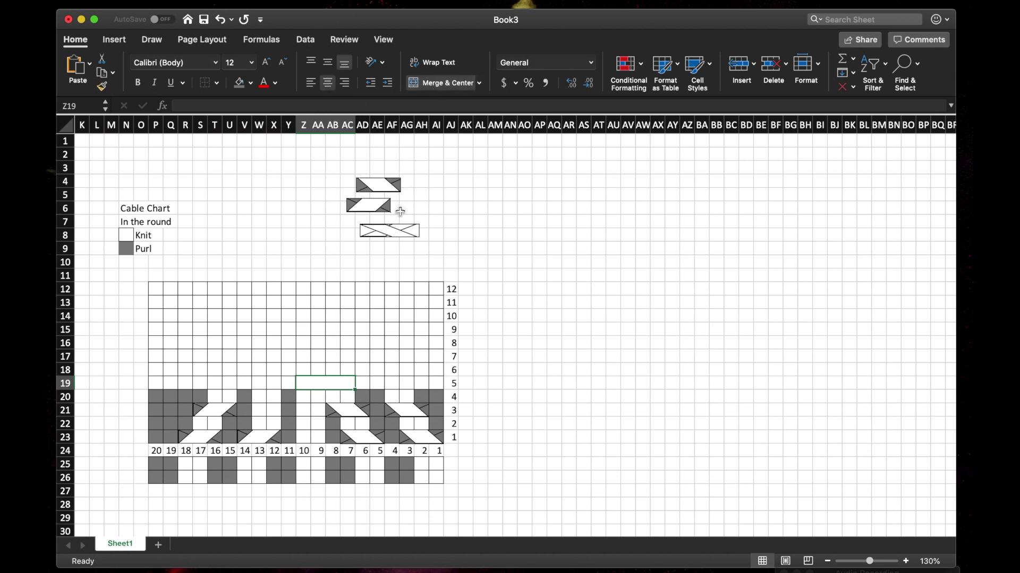
{"action": "left_click", "coordinate": [386, 227]}
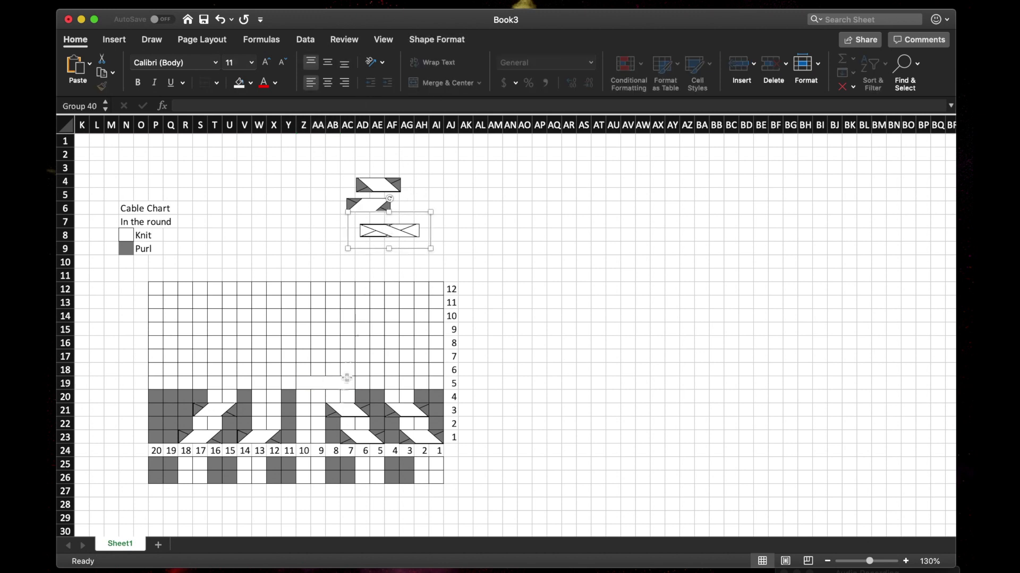
{"action": "left_click", "coordinate": [320, 383]}
{"action": "key", "text": "super+v"}
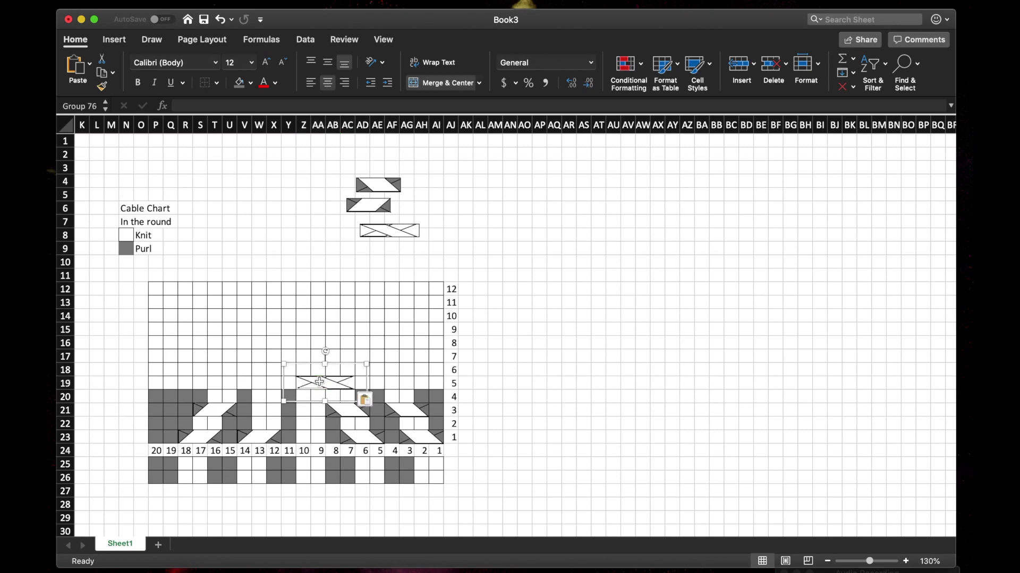
{"action": "left_click", "coordinate": [480, 383]}
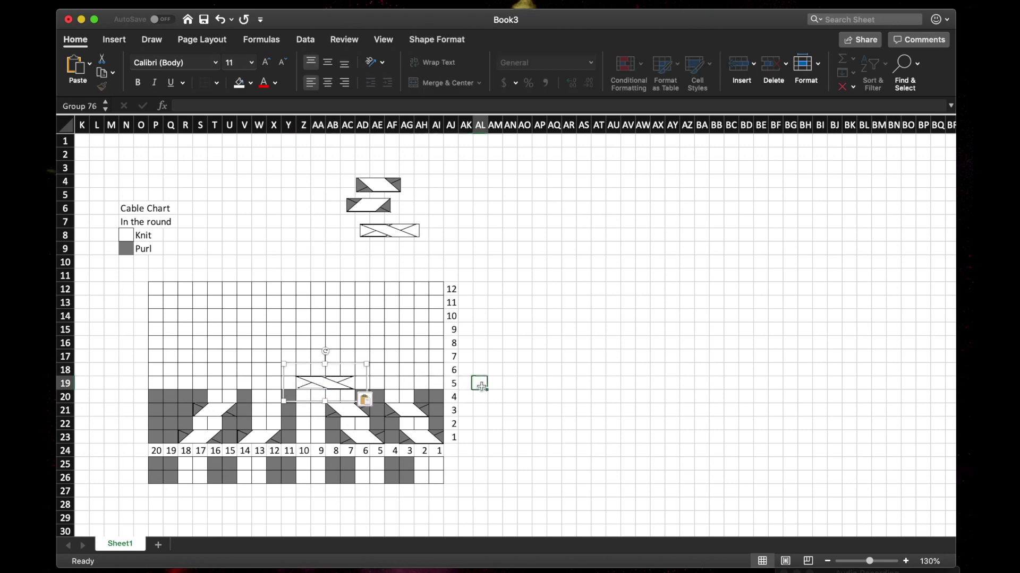
{"action": "left_click", "coordinate": [315, 394]}
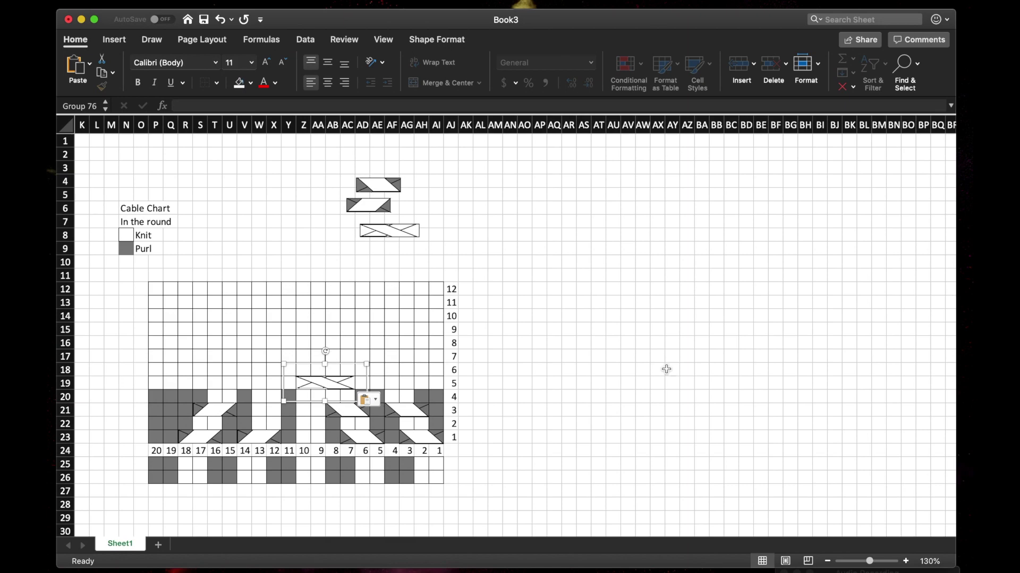
- Shorten the parallelogram inside the row 8 crossed cable symbol slightly at its lower edge to fit within the outline
{"action": "left_click", "coordinate": [906, 562]}
{"action": "left_click", "coordinate": [906, 561]}
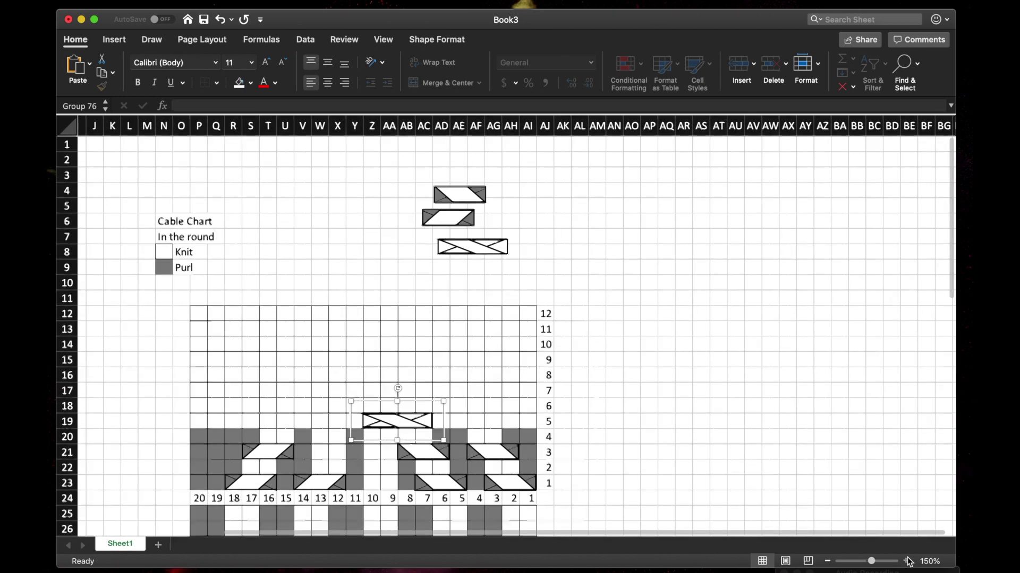
{"action": "left_click", "coordinate": [906, 561]}
{"action": "left_click", "coordinate": [907, 562]}
{"action": "left_click", "coordinate": [907, 562]}
{"action": "left_click", "coordinate": [907, 561]}
{"action": "left_click", "coordinate": [907, 562]}
{"action": "left_click", "coordinate": [906, 561]}
{"action": "left_click", "coordinate": [906, 561]}
{"action": "left_click", "coordinate": [907, 562]}
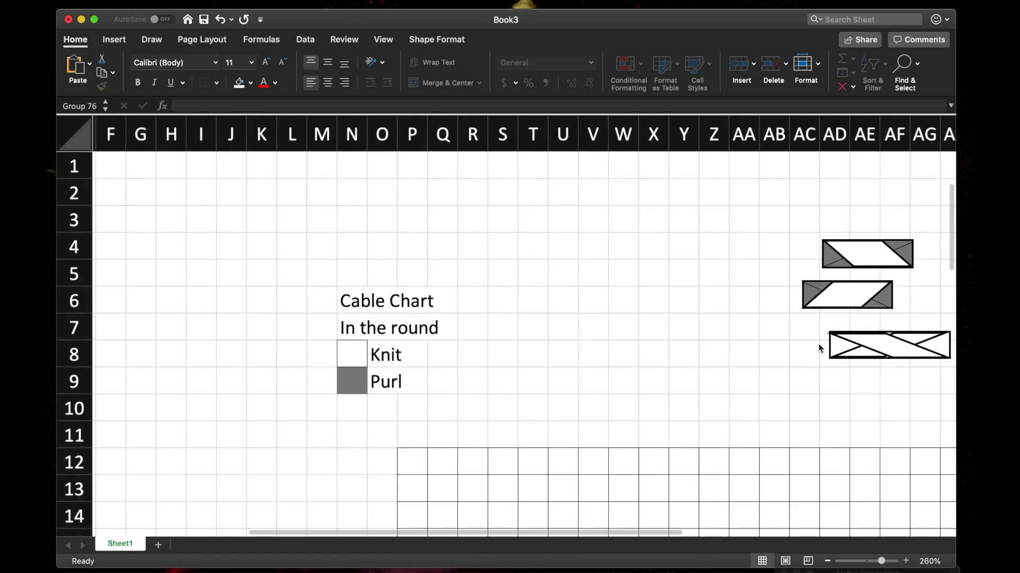
{"action": "scroll", "coordinate": [819, 349], "scroll_direction": "down", "scroll_amount": 5}
{"action": "scroll", "coordinate": [818, 349], "scroll_direction": "right", "scroll_amount": 5}
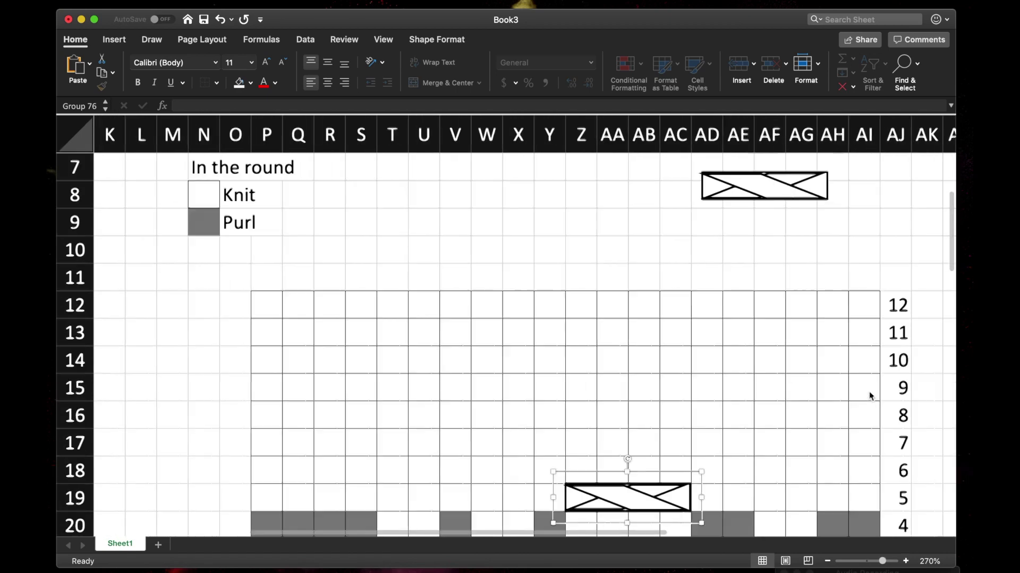
{"action": "left_click", "coordinate": [727, 192]}
{"action": "left_click", "coordinate": [723, 191]}
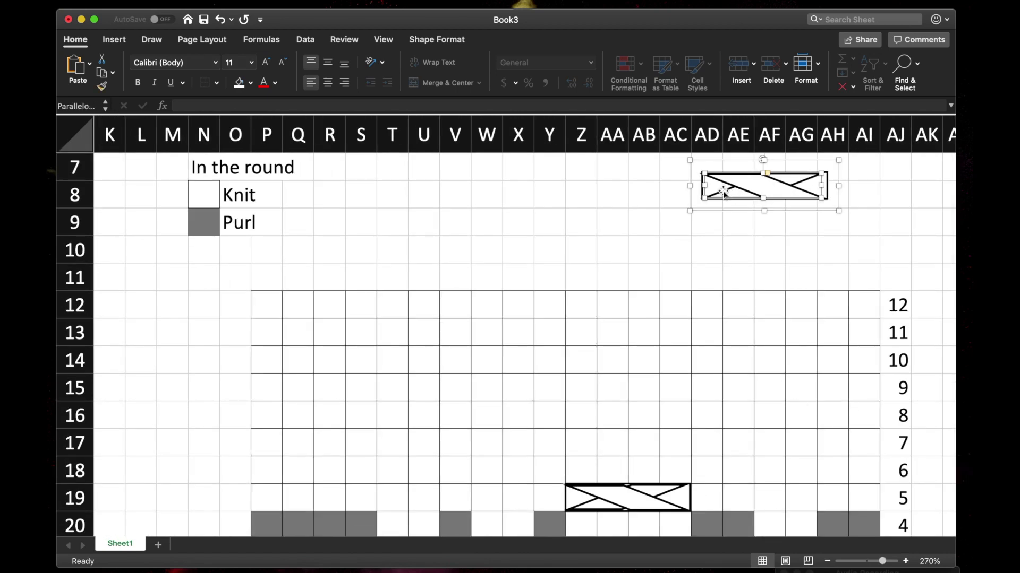
{"action": "left_click_drag", "start_coordinate": [763, 199], "coordinate": [763, 198]}
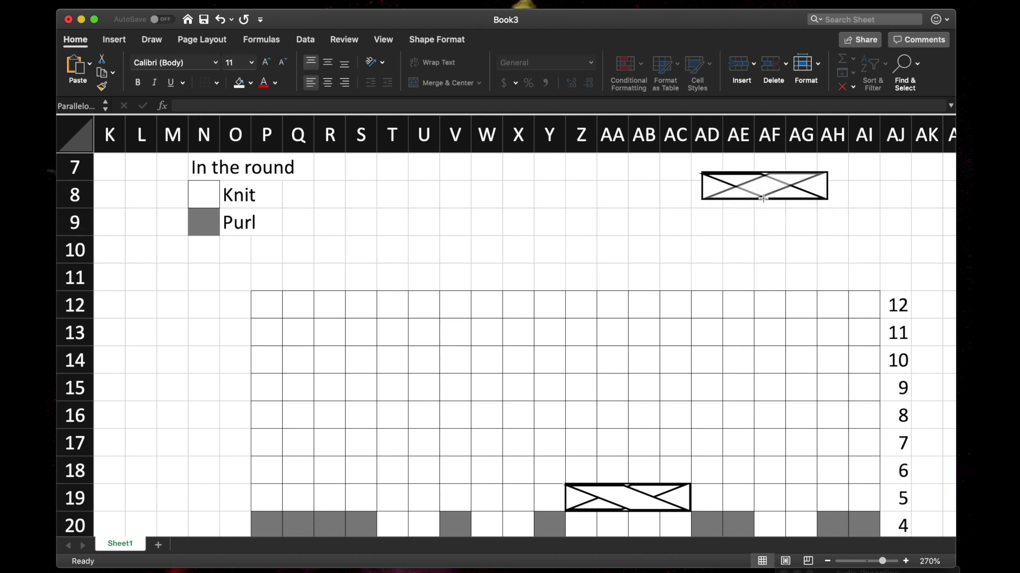
{"action": "left_click", "coordinate": [757, 221]}
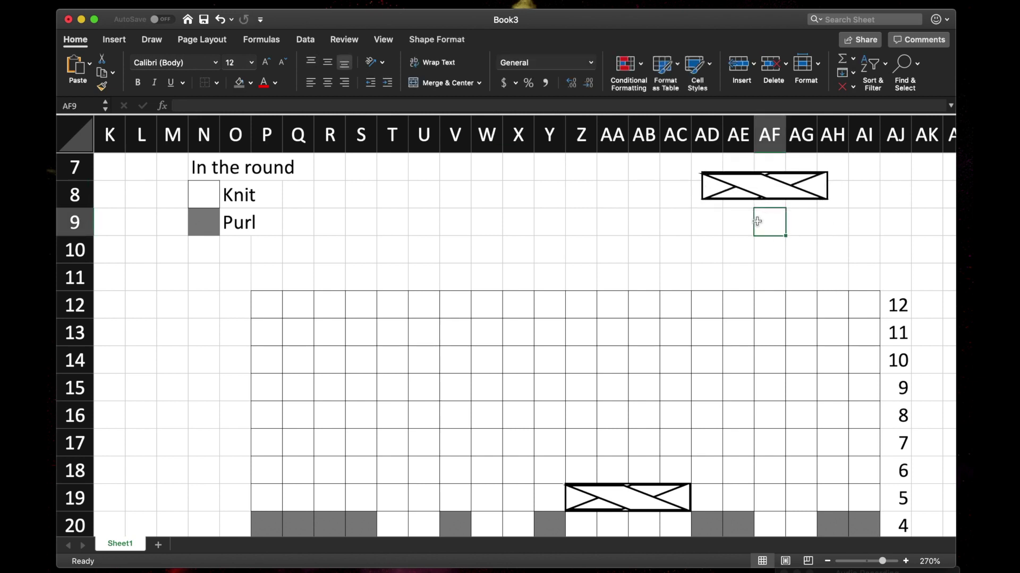
- Try to stretch the upper edge of the rectangle outlining the row 8 crossed cable symbol, and undo it
{"action": "left_click", "coordinate": [713, 177]}
{"action": "left_click_drag", "start_coordinate": [763, 172], "coordinate": [762, 165]}
{"action": "key", "text": "super+z"}
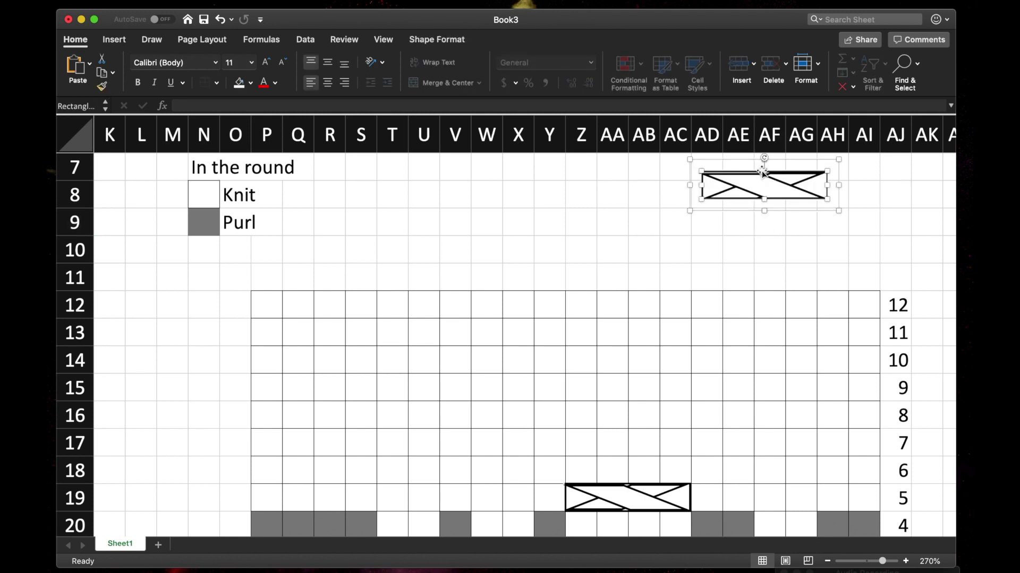
- Nudge the left edge of the inner shape in the row 8 crossed cable symbol to line up with its outline
{"action": "left_click", "coordinate": [718, 183]}
{"action": "left_click_drag", "start_coordinate": [702, 186], "coordinate": [703, 172]}
{"action": "key", "text": "Escape"}
{"action": "left_click", "coordinate": [721, 180]}
{"action": "left_click_drag", "start_coordinate": [703, 185], "coordinate": [702, 186]}
{"action": "left_click", "coordinate": [651, 244]}
{"action": "left_click", "coordinate": [712, 187]}
{"action": "left_click", "coordinate": [709, 241]}
- Delete the outdated crossed cable symbol from the merged cell Z19 in chart row 5
{"action": "left_click", "coordinate": [829, 563]}
{"action": "left_click", "coordinate": [828, 561]}
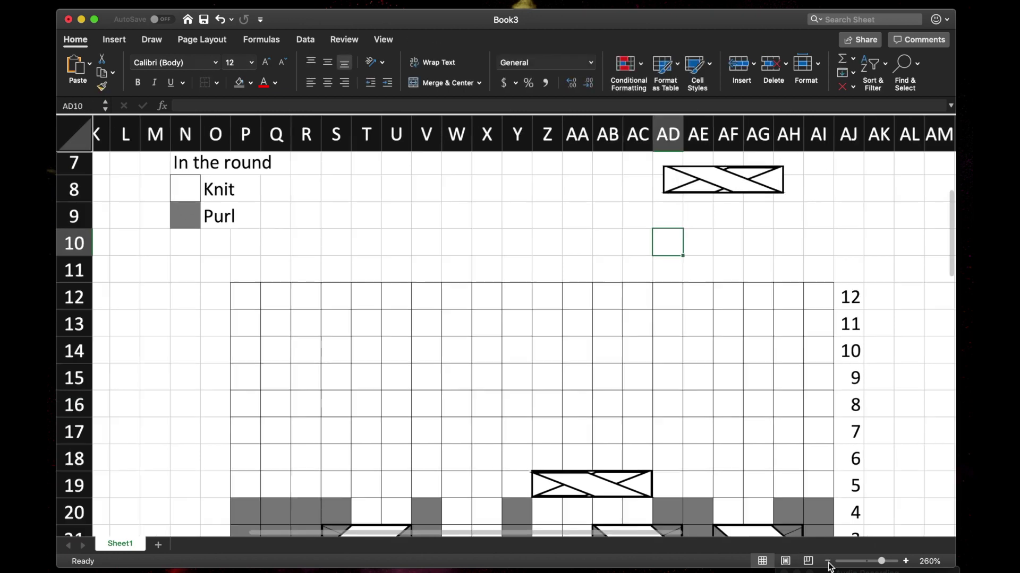
{"action": "left_click", "coordinate": [827, 561]}
{"action": "left_click", "coordinate": [827, 562]}
{"action": "left_click", "coordinate": [827, 562]}
{"action": "left_click", "coordinate": [828, 562]}
{"action": "scroll", "coordinate": [673, 376], "scroll_direction": "down", "scroll_amount": 5}
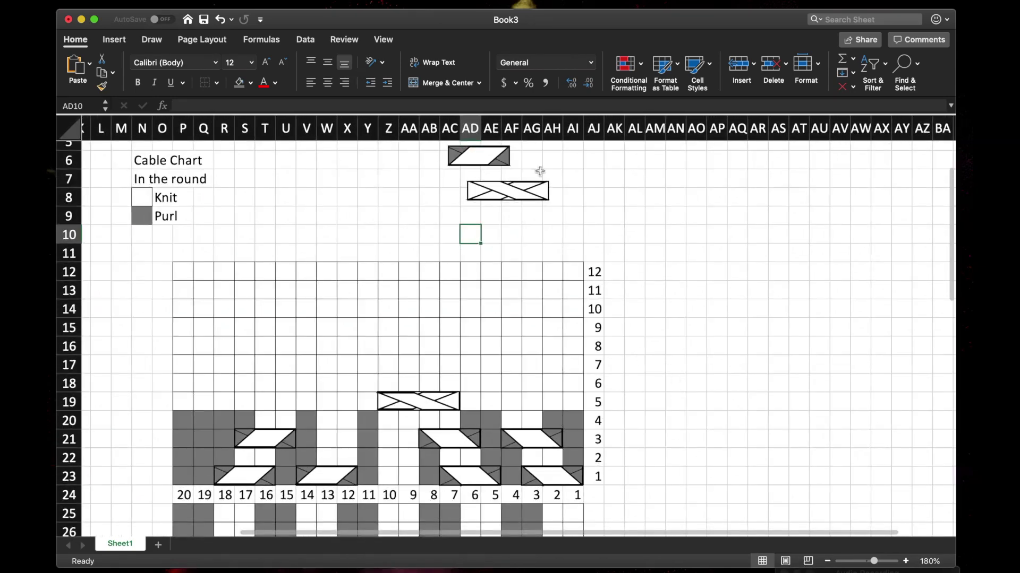
{"action": "left_click", "coordinate": [412, 404]}
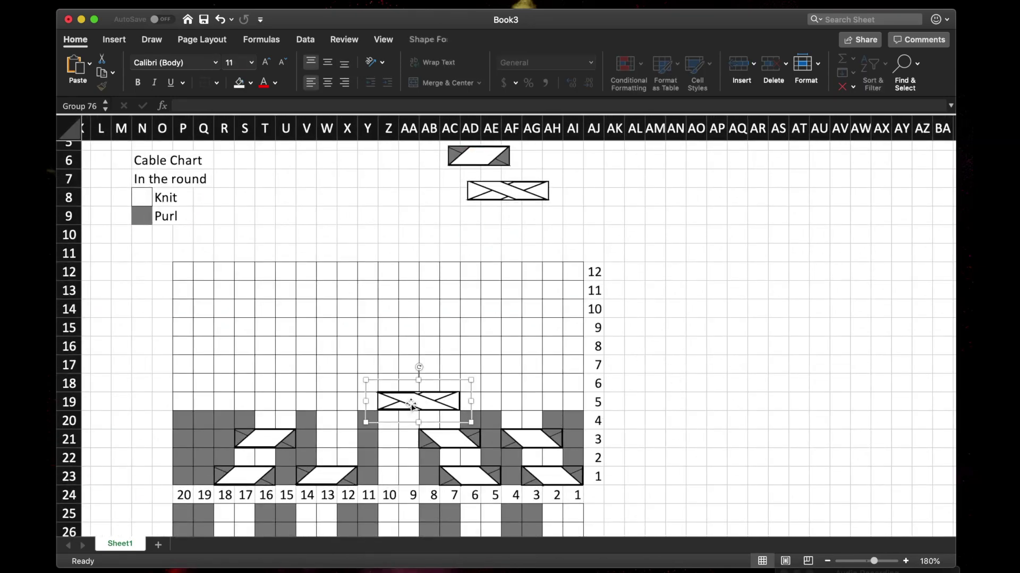
{"action": "key", "text": "Delete"}
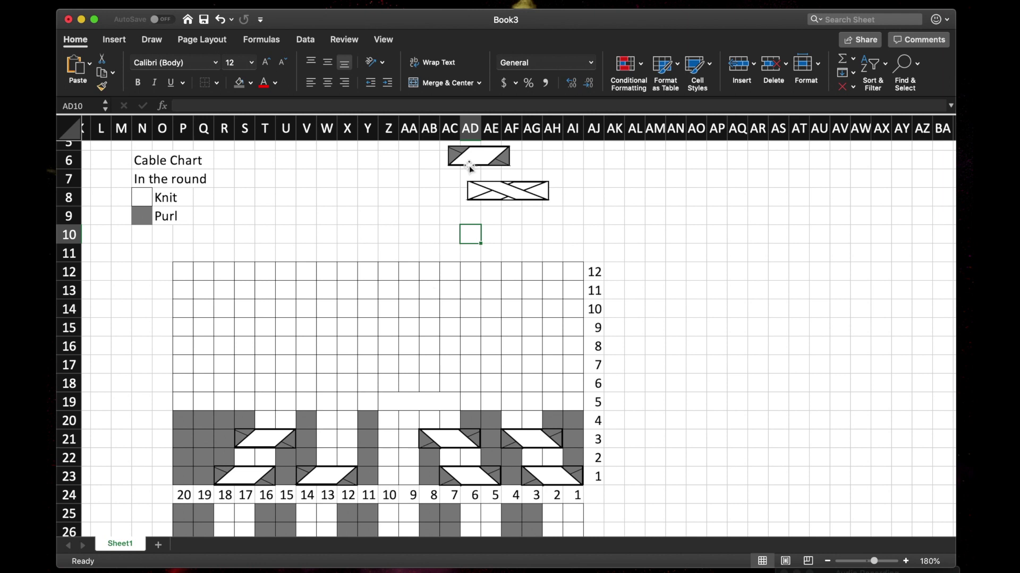
- Place a copy of the adjusted row 8 crossed cable symbol in the merged cell Z19
{"action": "left_click", "coordinate": [497, 200]}
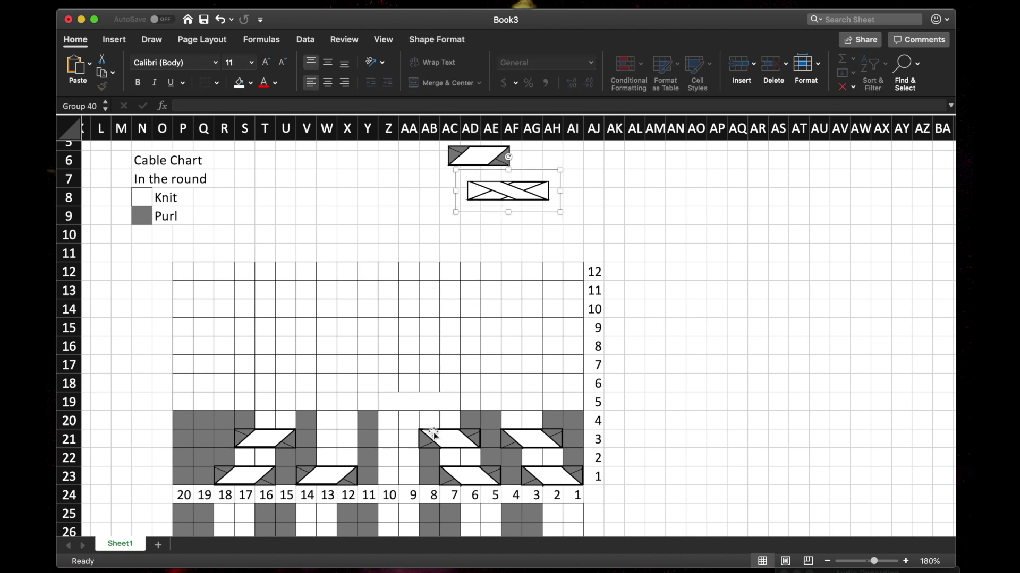
{"action": "left_click", "coordinate": [409, 404]}
{"action": "key", "text": "super+v"}
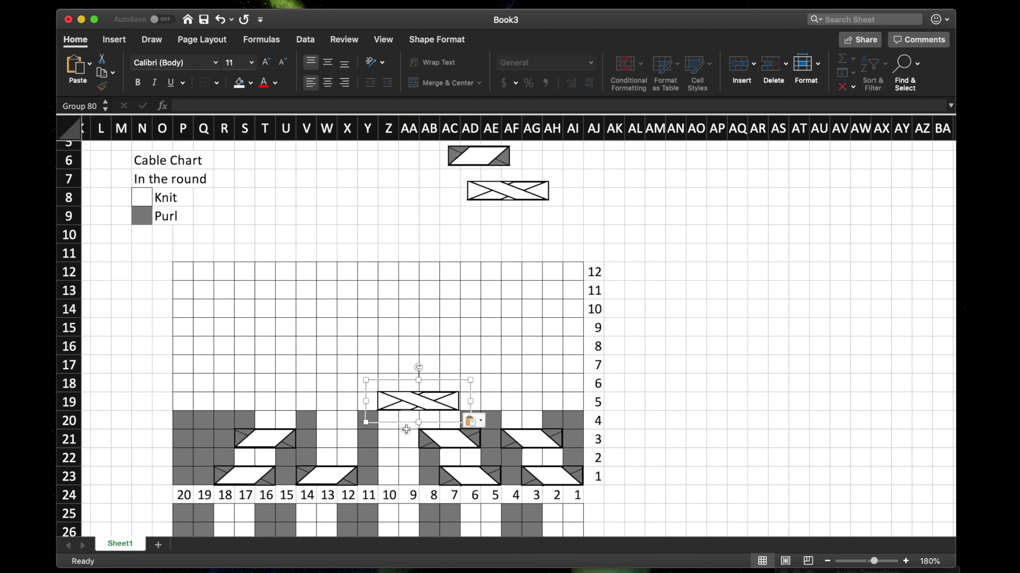
{"action": "left_click", "coordinate": [513, 384]}
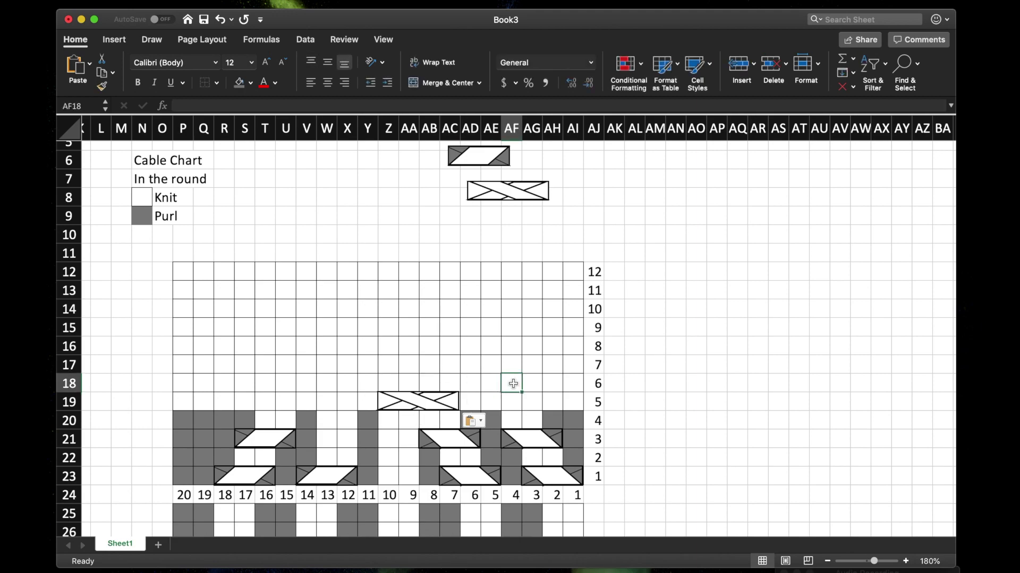
{"action": "left_click", "coordinate": [827, 562]}
{"action": "left_click", "coordinate": [827, 562]}
{"action": "left_click", "coordinate": [827, 562]}
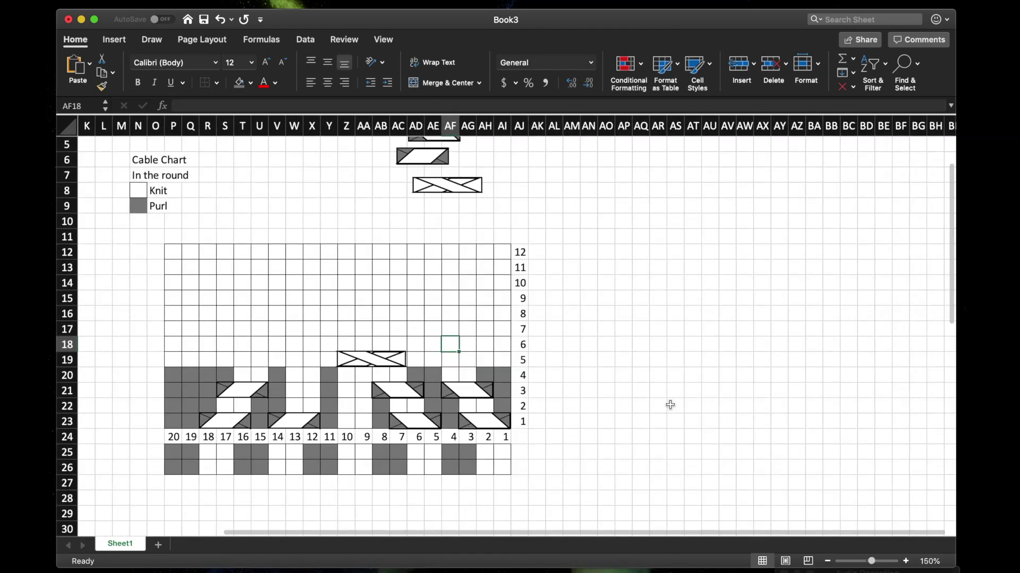